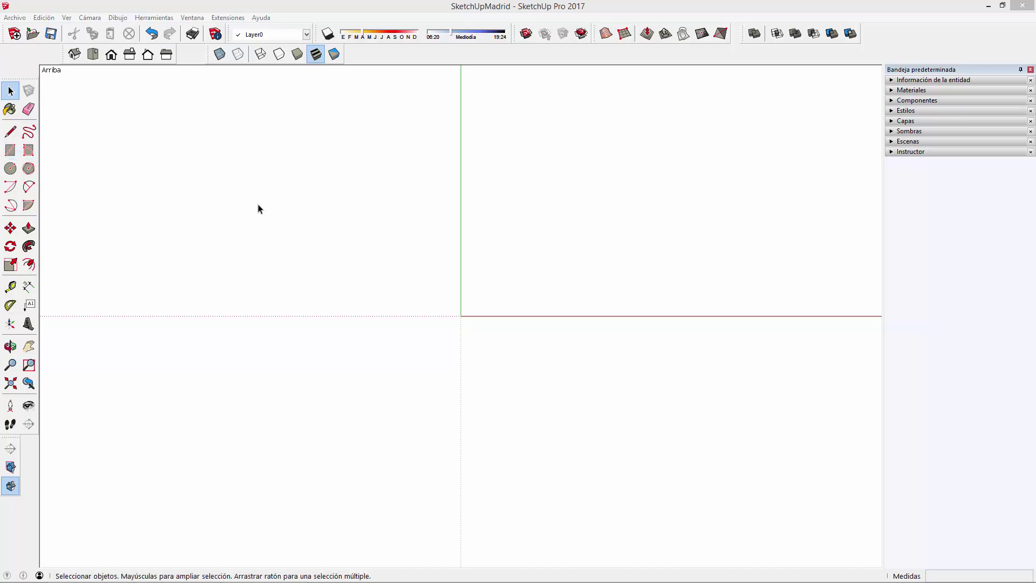
- Open the Ver menu to start browsing SketchUp's available commands
left_click(66, 17)
mouse_move(117, 18)
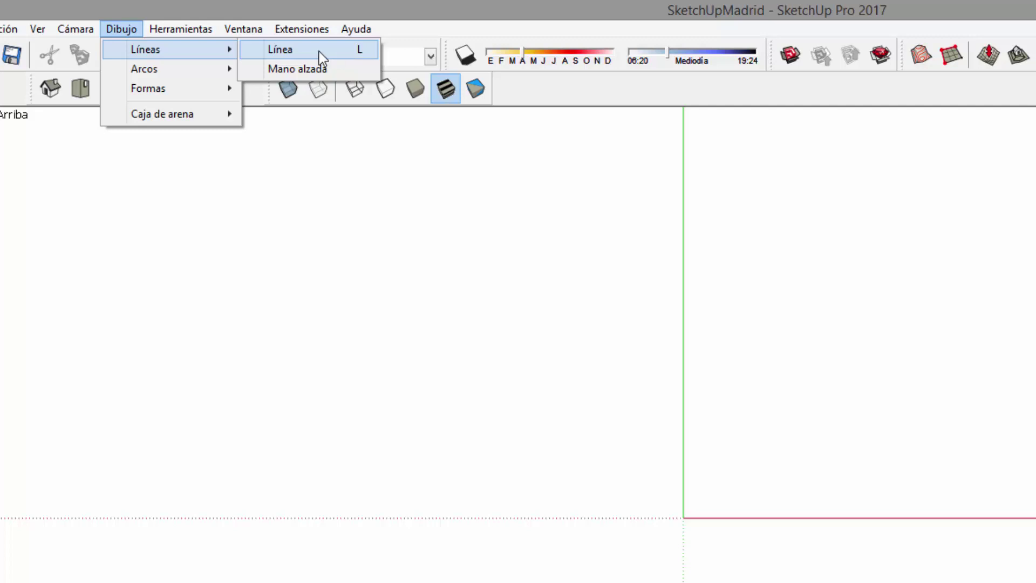
mouse_move(153, 17)
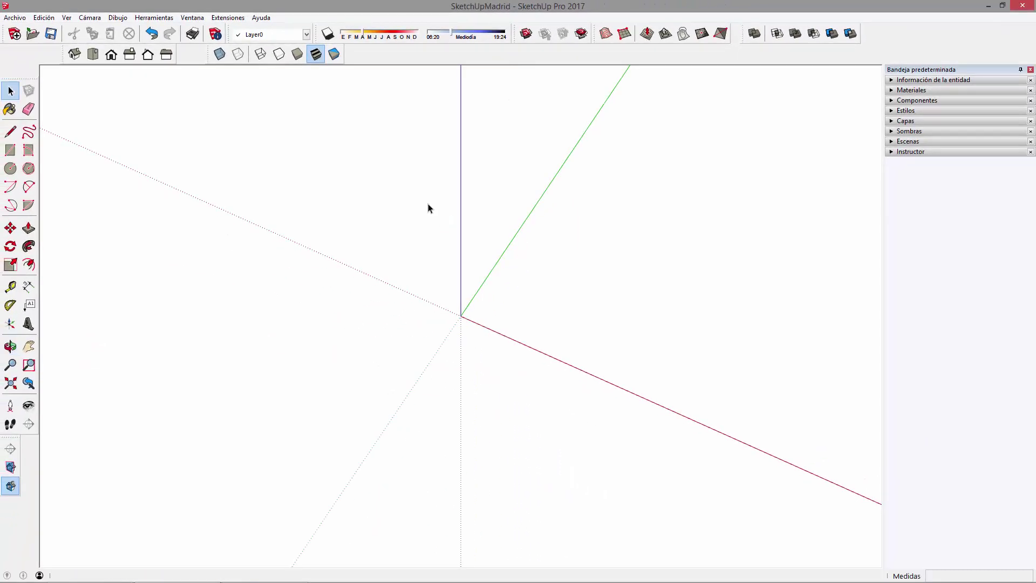
- Orbit the empty scene into a tilted perspective view centred on the three axes
middle_click_drag(427, 208, 372, 254)
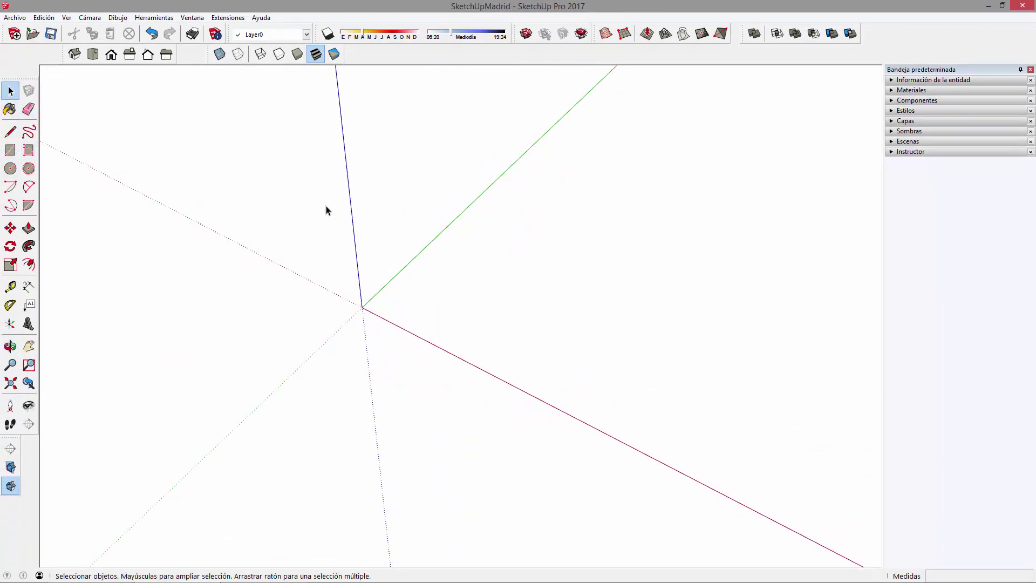
mouse_move(453, 303)
middle_mouse_down()
mouse_move(410, 280)
mouse_move(429, 282)
middle_mouse_up()
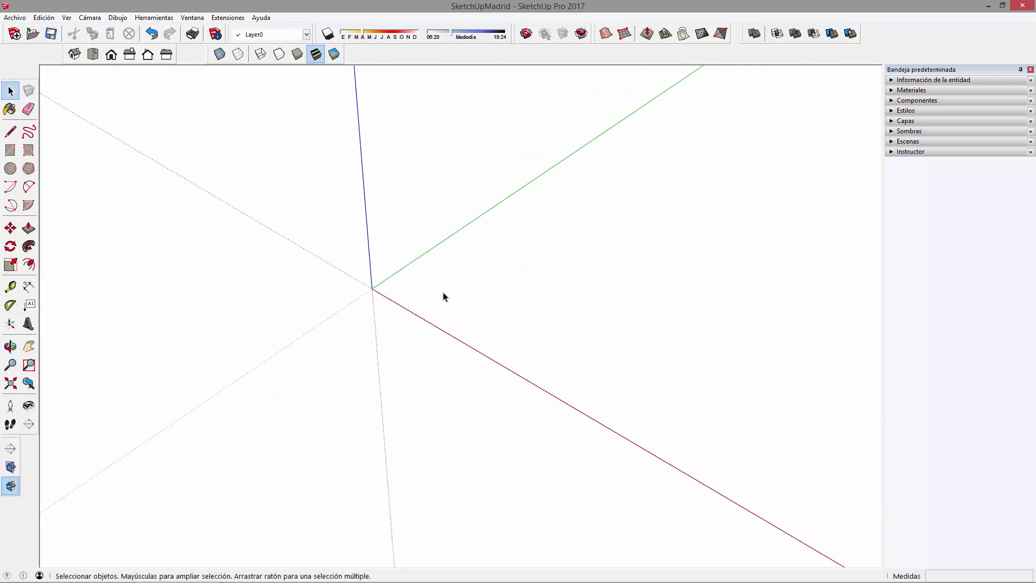
mouse_move(469, 312)
middle_mouse_down()
mouse_move(442, 300)
mouse_move(527, 316)
middle_mouse_up()
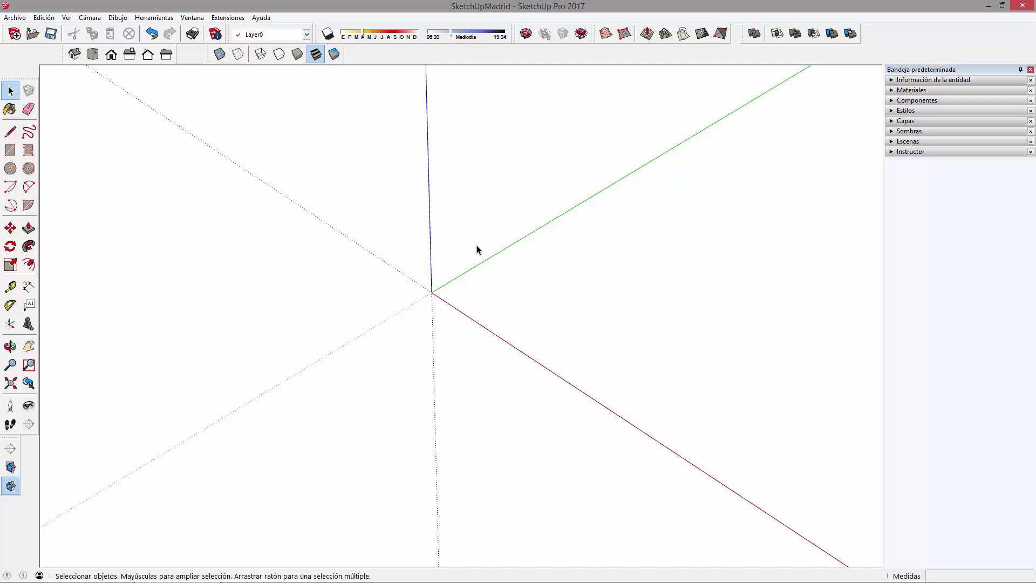
mouse_move(469, 248)
middle_mouse_down()
mouse_move(407, 277)
mouse_move(400, 248)
mouse_move(412, 245)
middle_mouse_up()
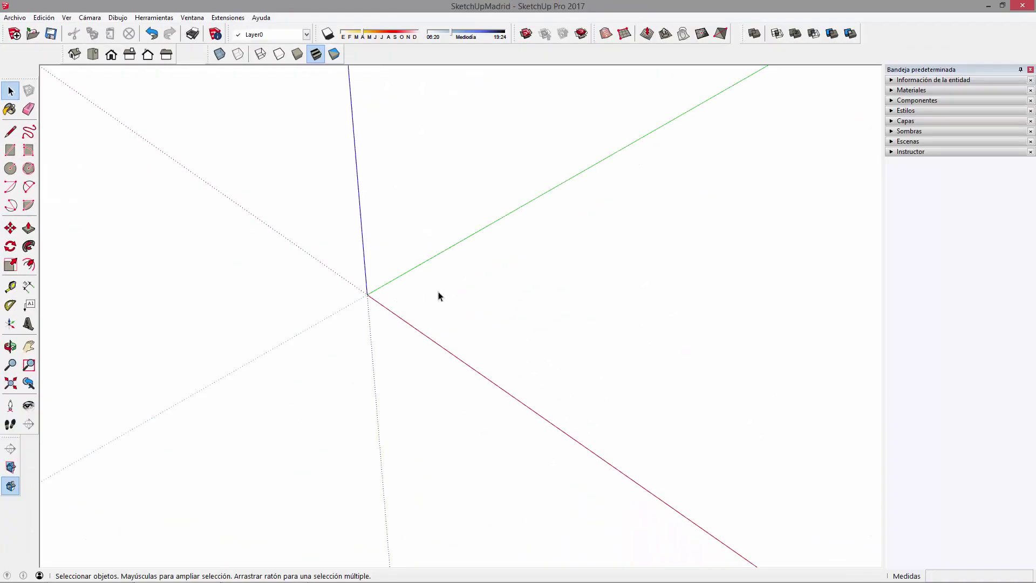
- Draw a closed three-corner triangle beside the origin with the Line tool, then orbit around it
key("l")
left_click(392, 300)
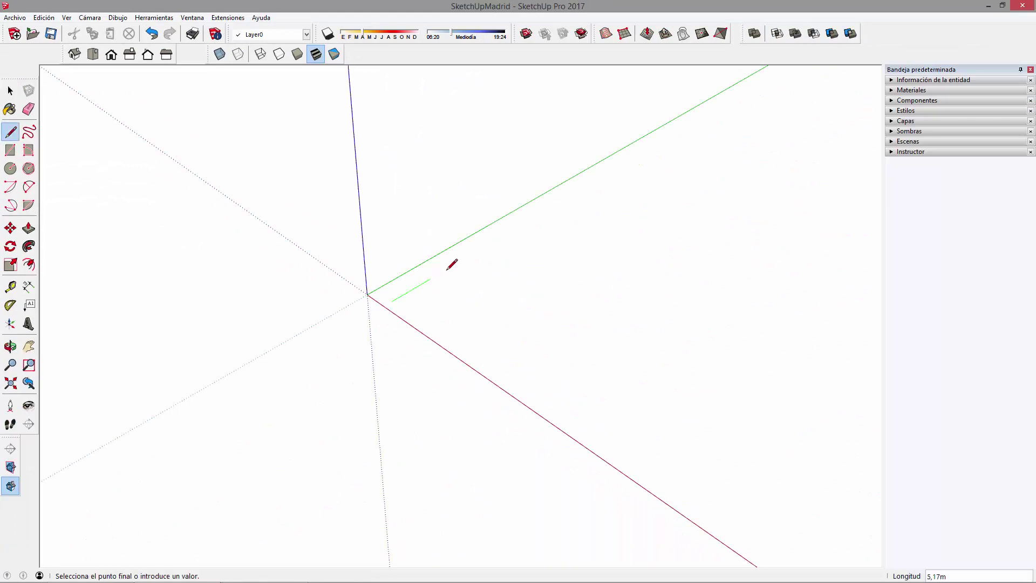
left_click(468, 258)
left_click(532, 295)
left_click(392, 300)
key("space")
mouse_move(418, 254)
middle_mouse_down()
mouse_move(515, 298)
mouse_move(421, 266)
mouse_move(350, 219)
middle_mouse_up()
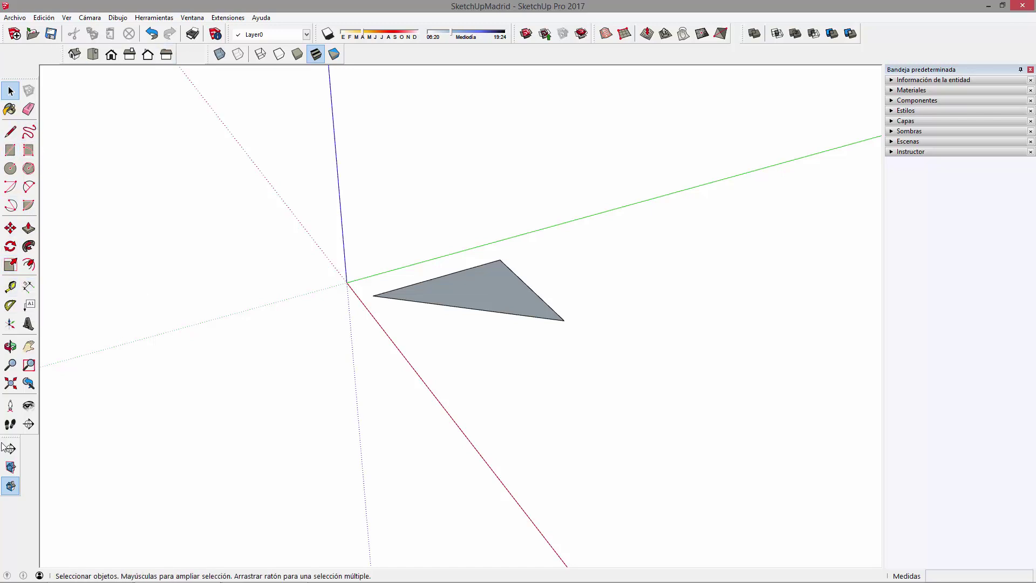
mouse_move(335, 465)
middle_mouse_down()
mouse_move(462, 256)
mouse_move(495, 234)
middle_mouse_up()
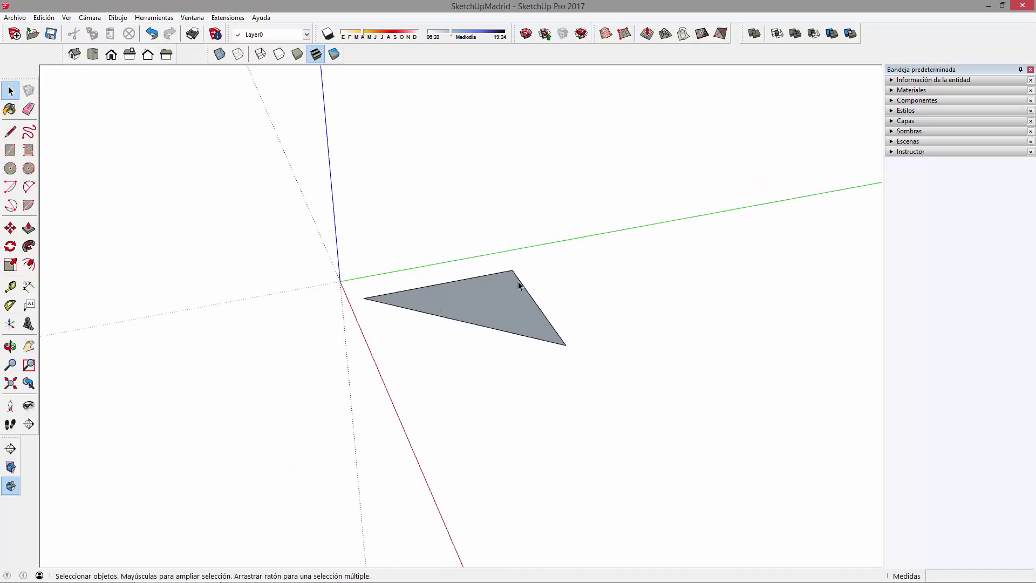
middle_click_drag(519, 347, 474, 351)
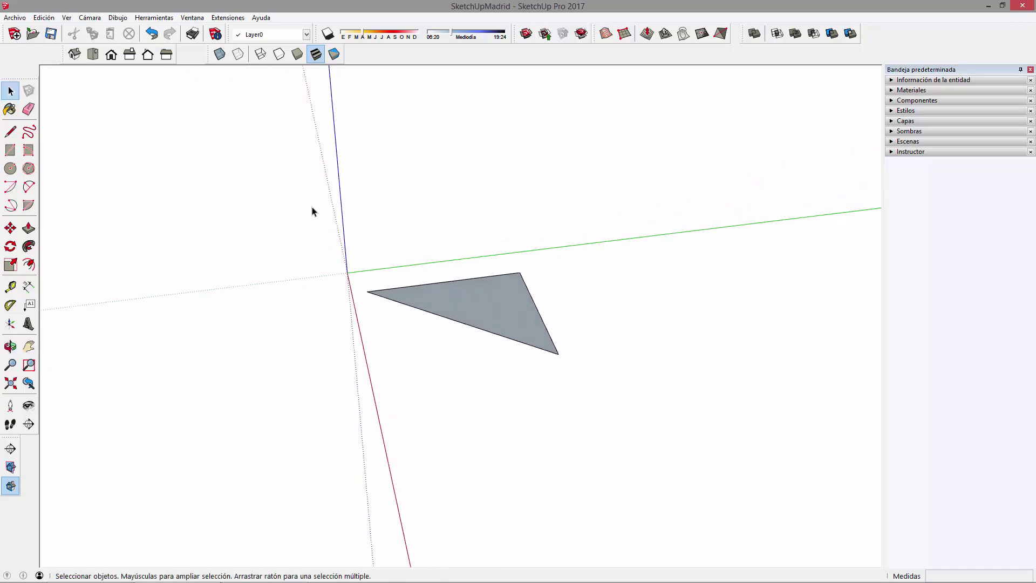
mouse_move(317, 233)
middle_mouse_down()
mouse_move(384, 330)
mouse_move(280, 330)
mouse_move(492, 319)
middle_mouse_up()
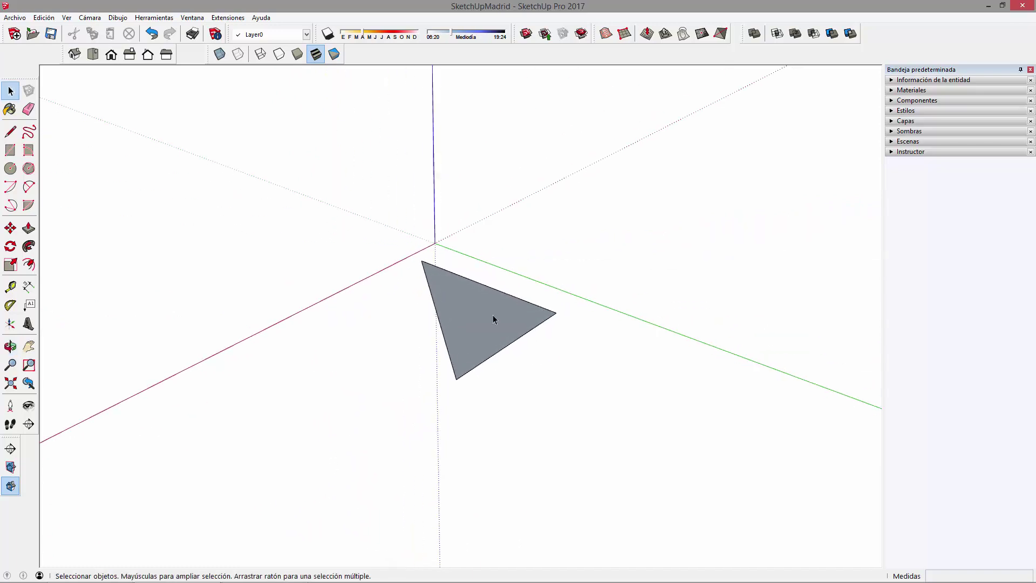
- Push/Pull the triangular face up about 4,31 m into a solid prism
key("p")
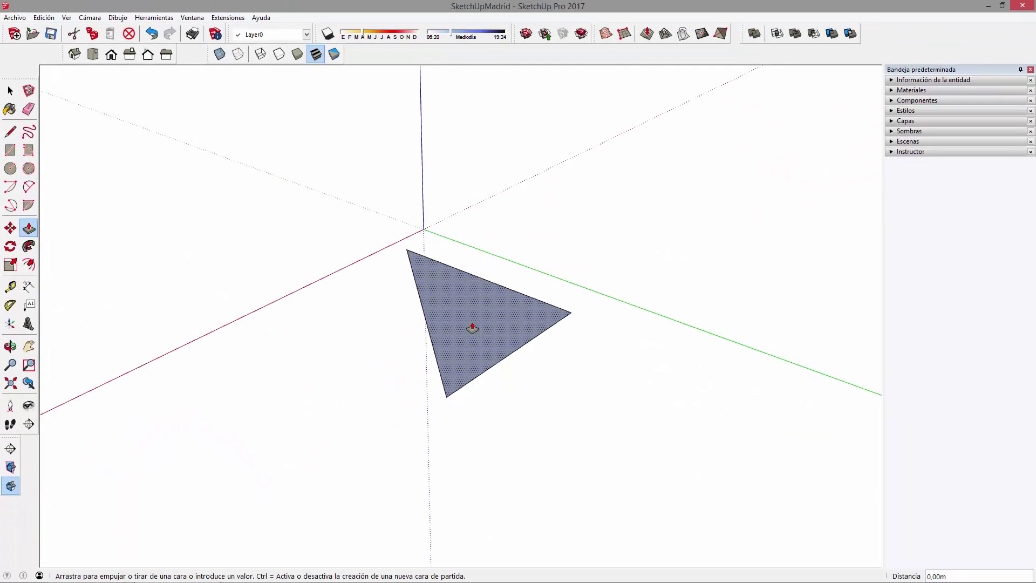
left_click_drag(471, 324, 481, 246)
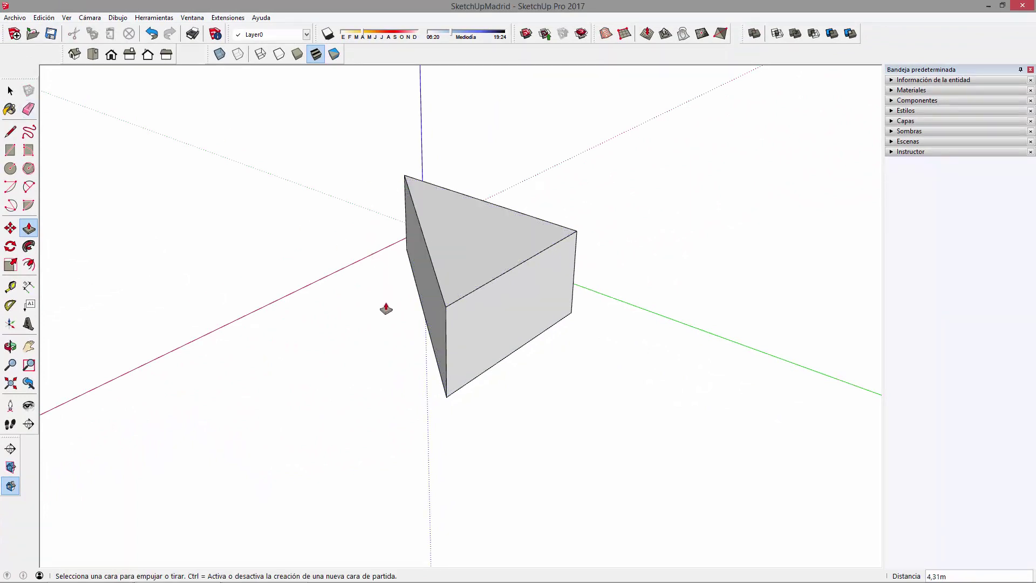
key("space")
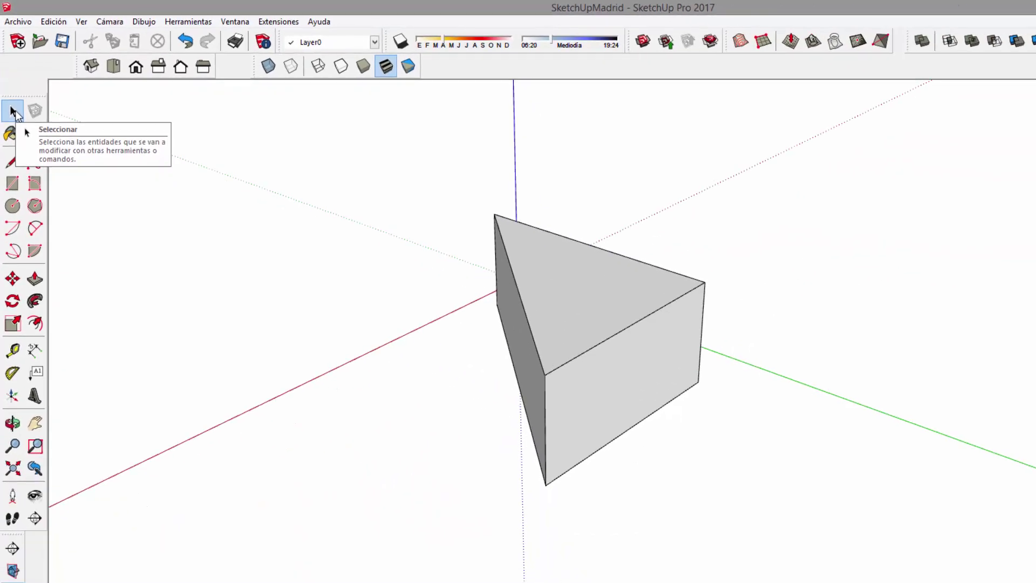
- Window-select the prism and move it about 13,20 m away from the origin
left_click_drag(327, 133, 638, 426)
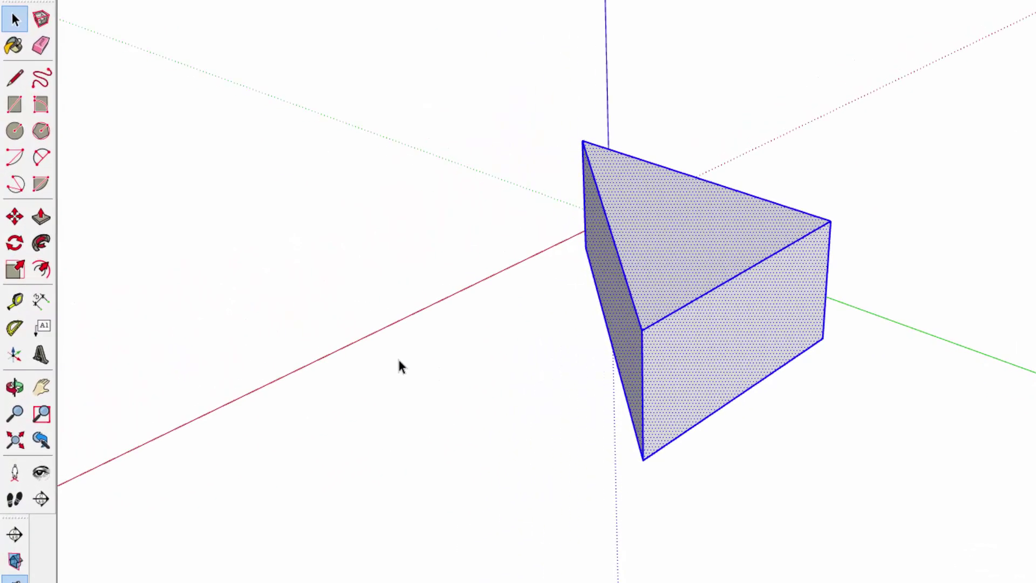
left_click(18, 216)
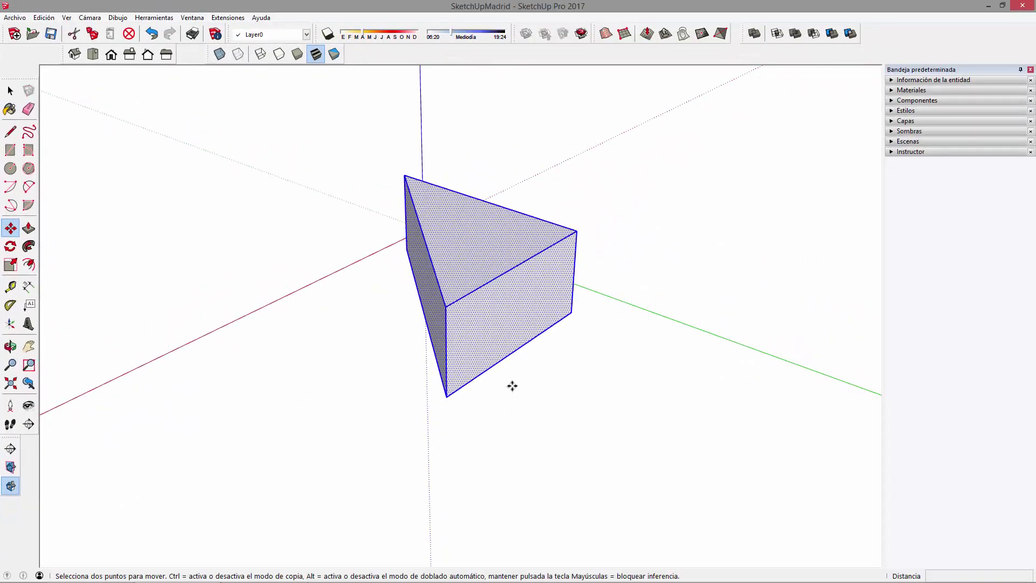
left_click(514, 384)
left_click(665, 273)
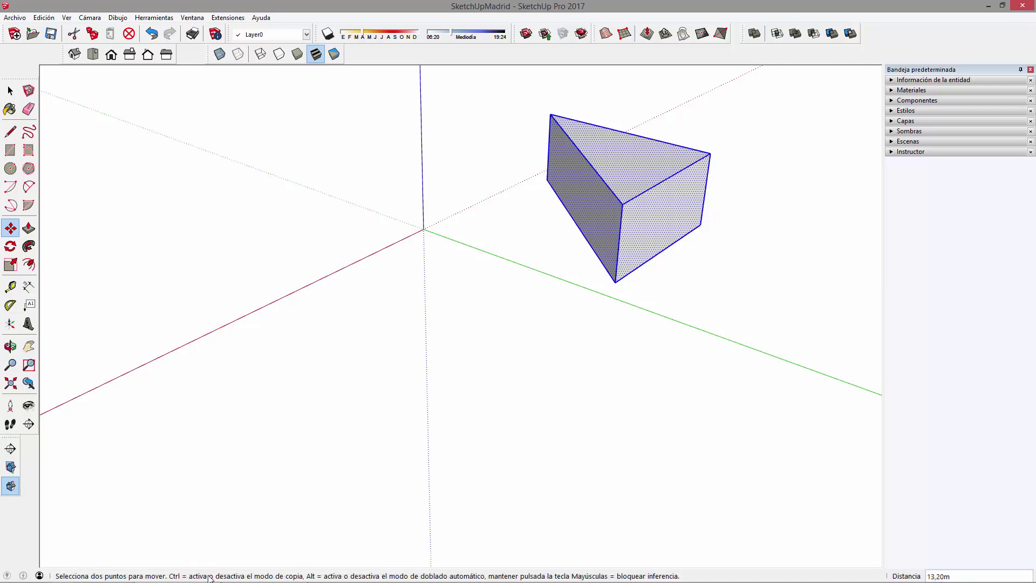
- Make two copies of the prism with Move and Ctrl, one near the origin and one in front
left_click(670, 281)
key("ctrl")
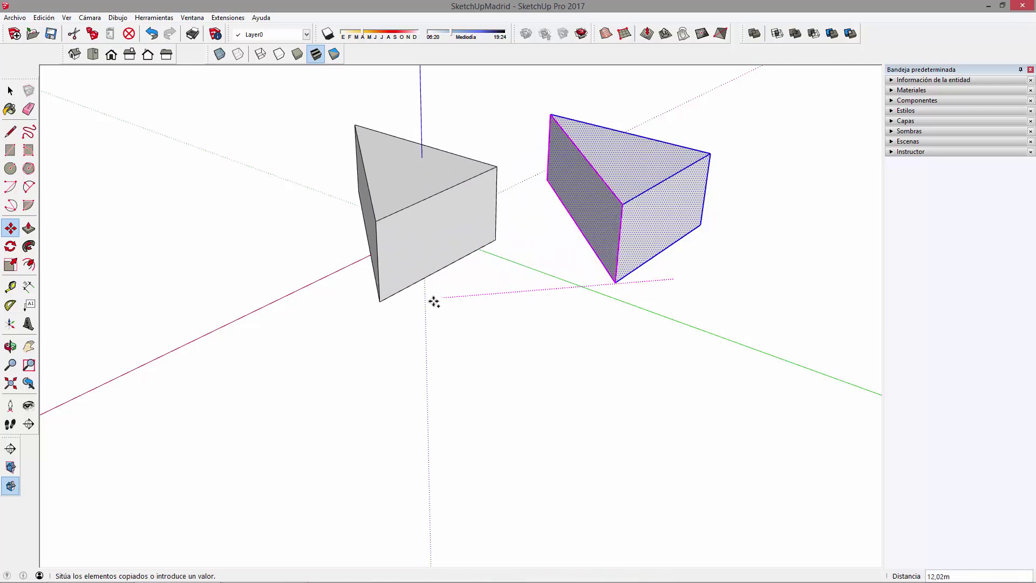
left_click(399, 301)
mouse_move(537, 285)
middle_mouse_down()
mouse_move(683, 208)
mouse_move(519, 273)
middle_mouse_up()
left_click(519, 273)
key("ctrl")
left_click(723, 337)
mouse_move(752, 319)
middle_mouse_down()
mouse_move(571, 383)
mouse_move(557, 348)
mouse_move(449, 336)
middle_mouse_up()
- Place a rotated copy of the front prism using Rotate with Ctrl
key("q")
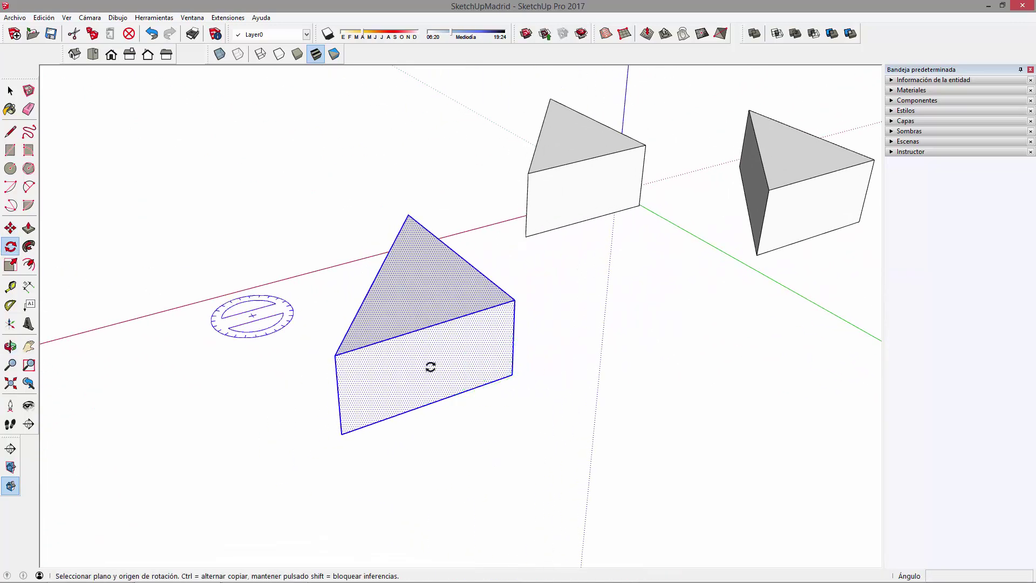
middle_click_drag(430, 366, 428, 426)
left_click(441, 426)
left_click(334, 468)
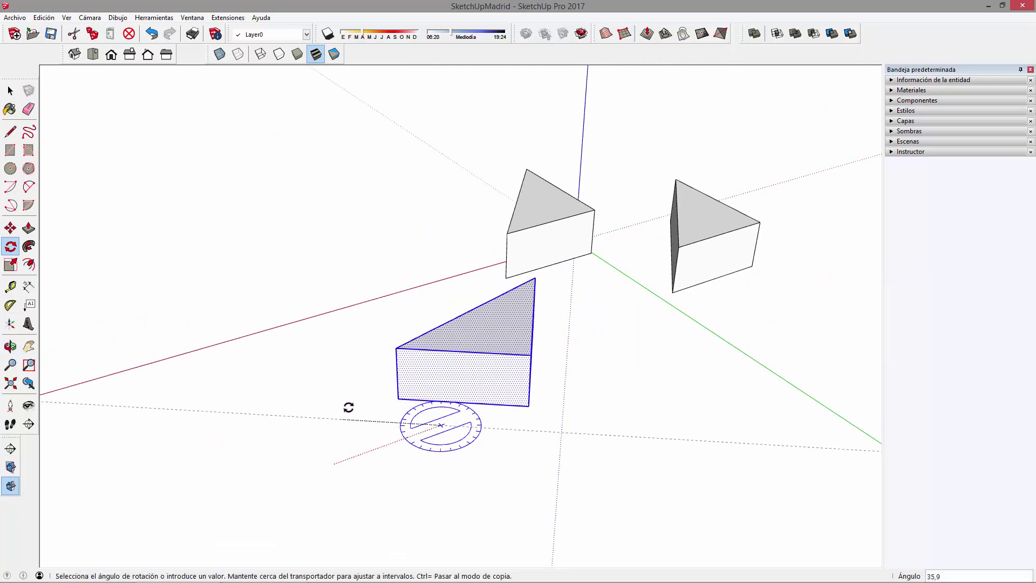
key("ctrl")
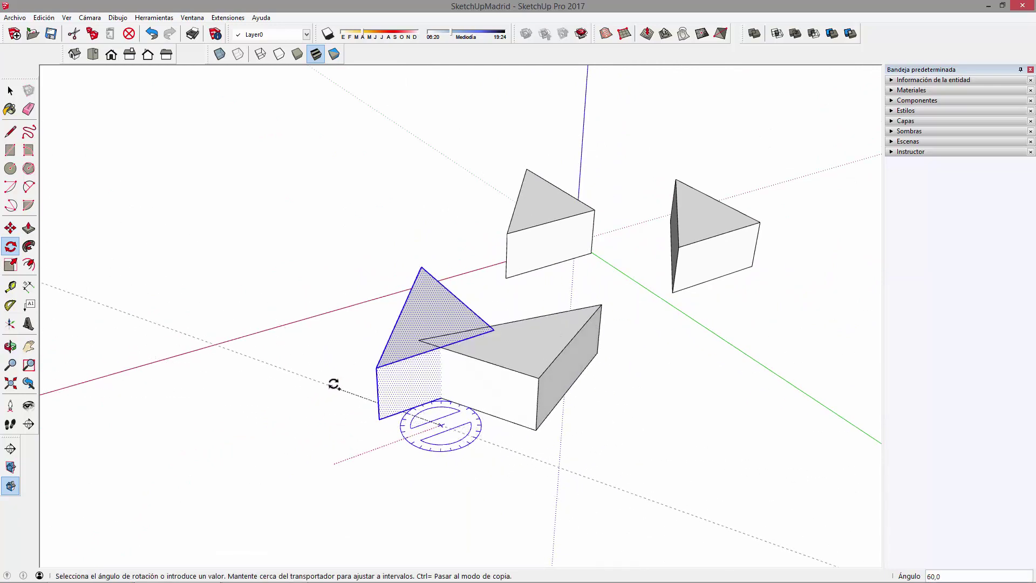
left_click(538, 353)
mouse_move(539, 353)
middle_mouse_down()
mouse_move(492, 347)
mouse_move(621, 353)
mouse_move(410, 332)
mouse_move(110, 188)
middle_mouse_up()
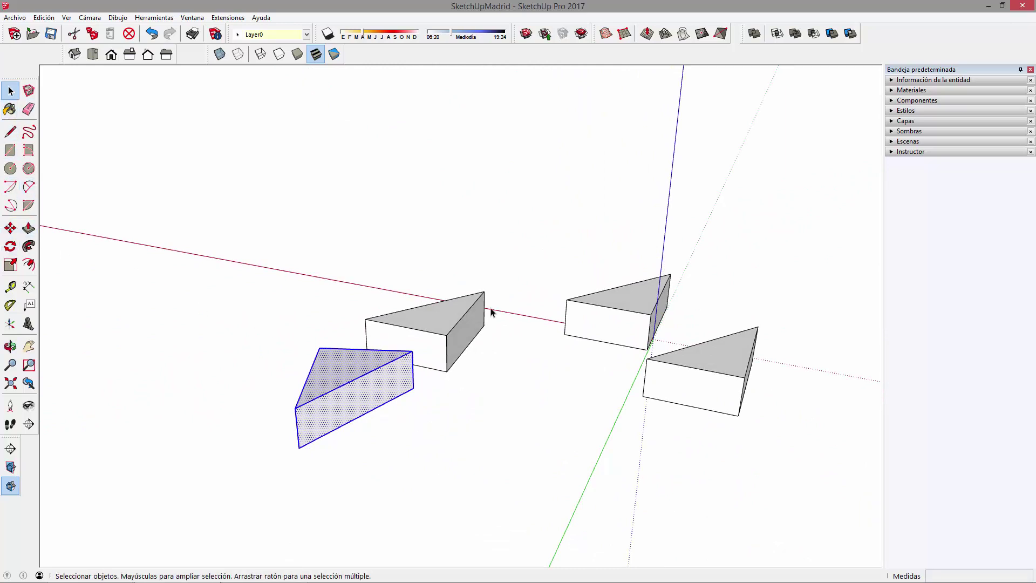
- Clear the selection and switch to Paint Bucket, showing the Baldosa tile materials
middle_click_drag(491, 312, 462, 270)
left_click(172, 206)
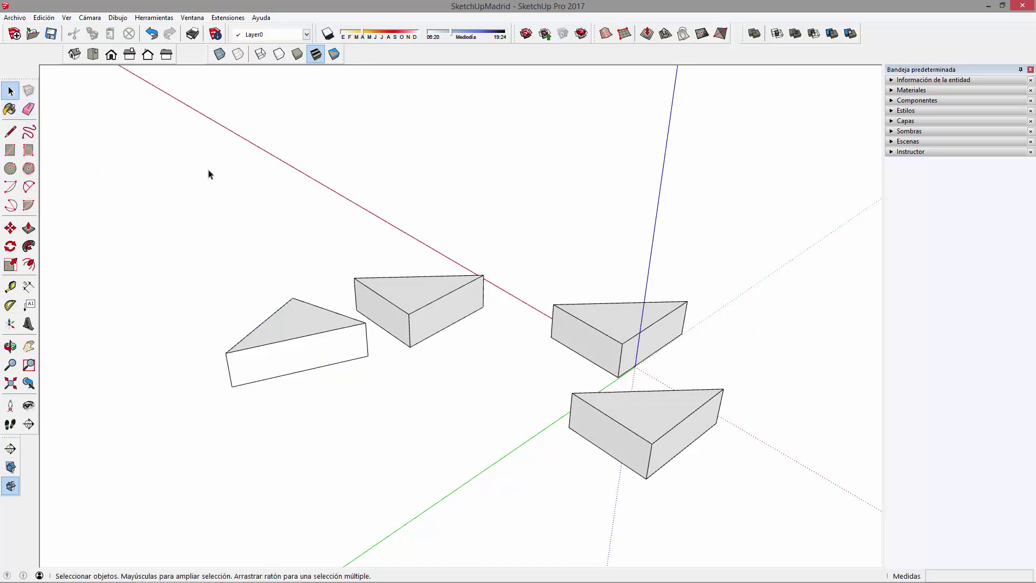
middle_click_drag(324, 244, 376, 293)
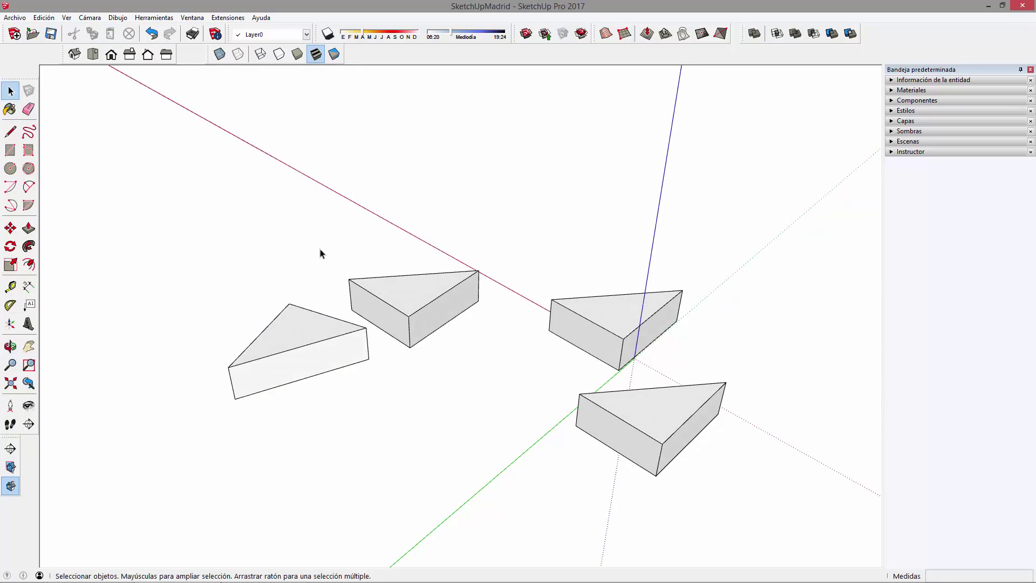
key("b")
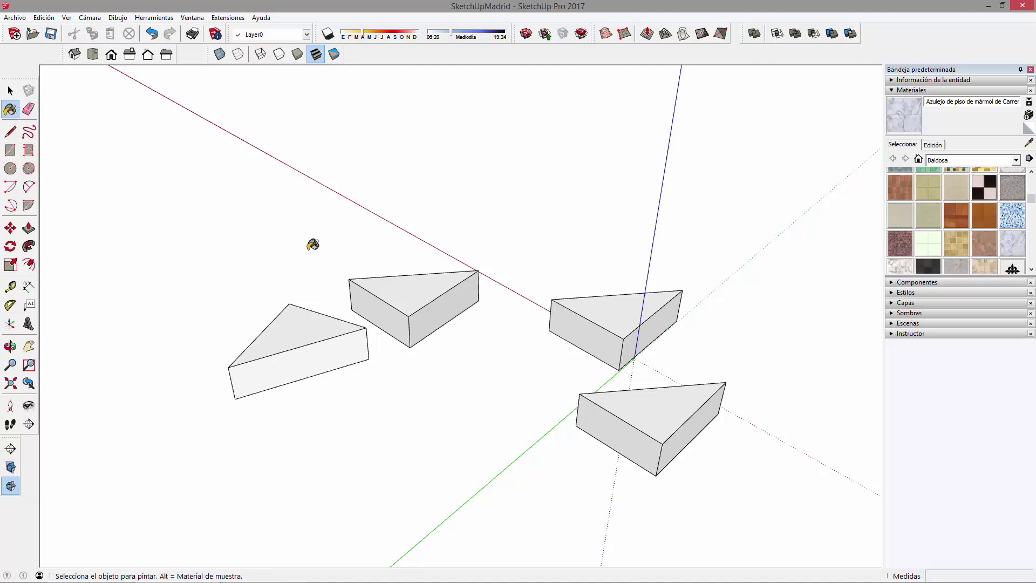
- Paint the right prism's top and front faces with the green Azulejo de lino tile
middle_click_drag(360, 321, 484, 275)
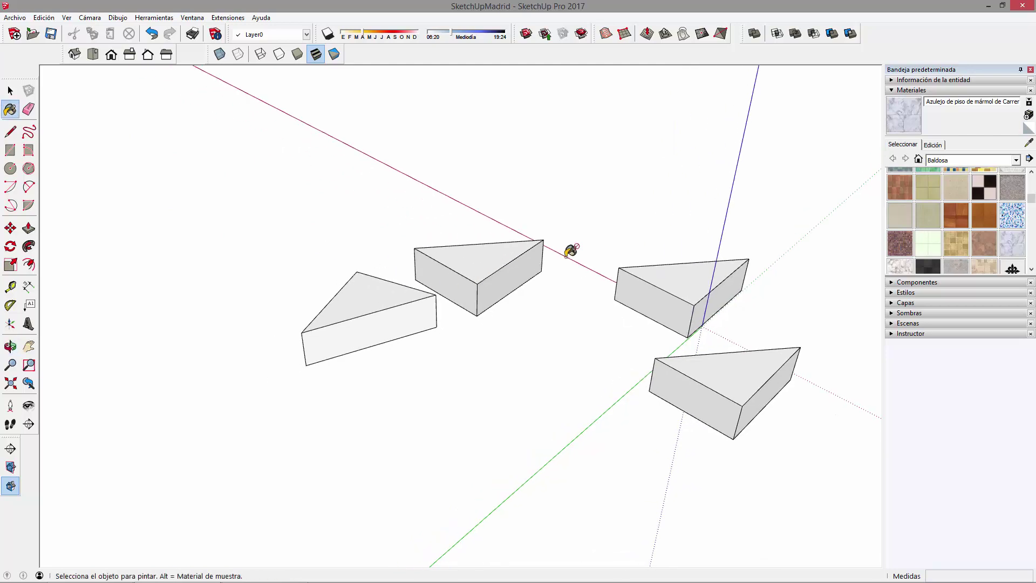
left_click(928, 216)
left_click(689, 270)
left_click(670, 301)
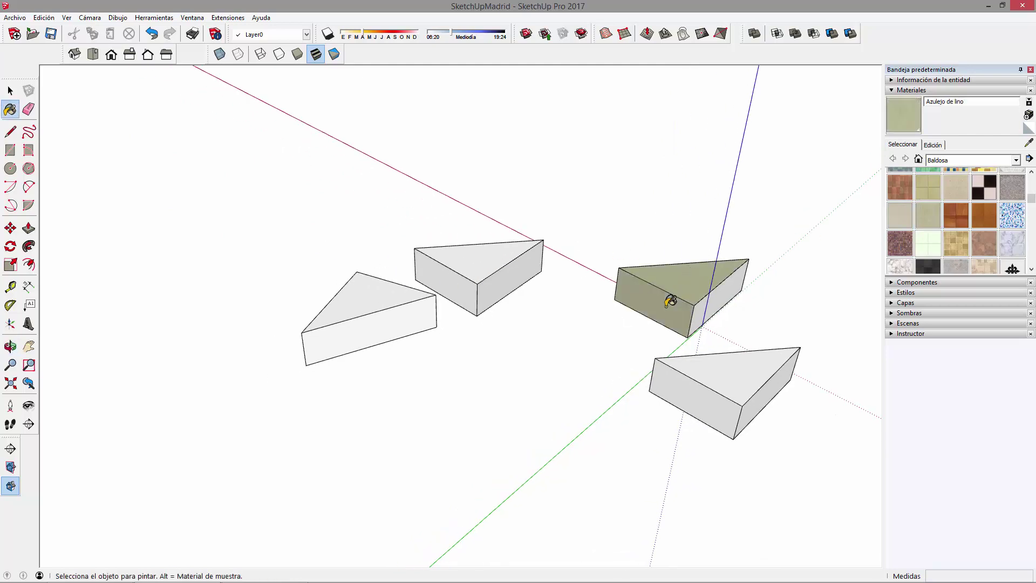
key("space")
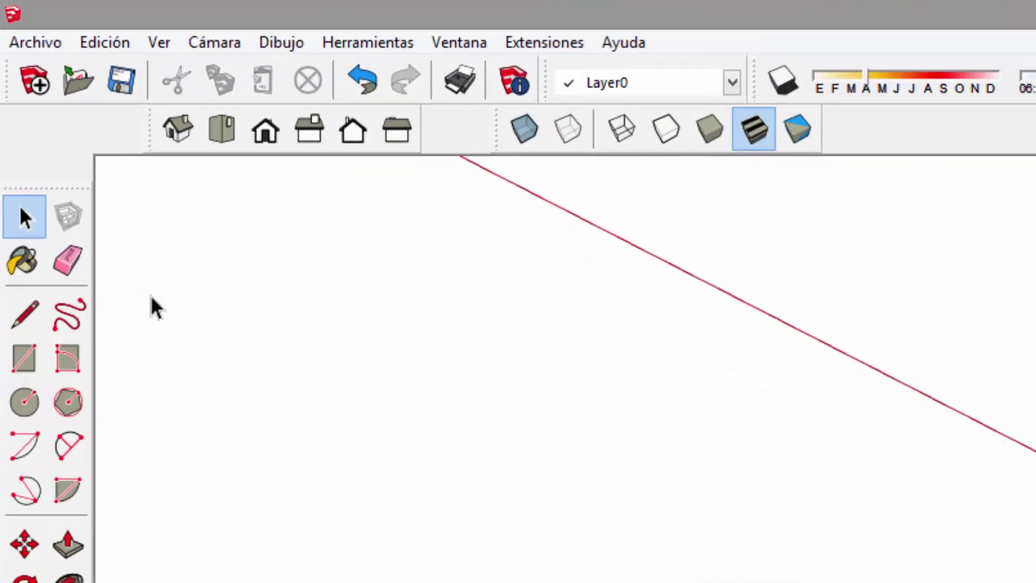
key("e")
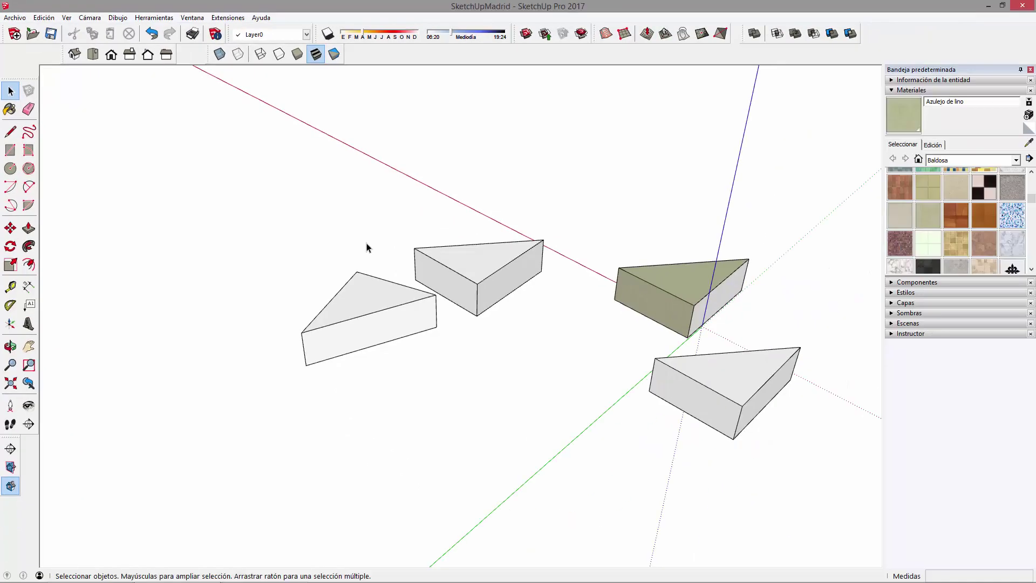
left_click(331, 300)
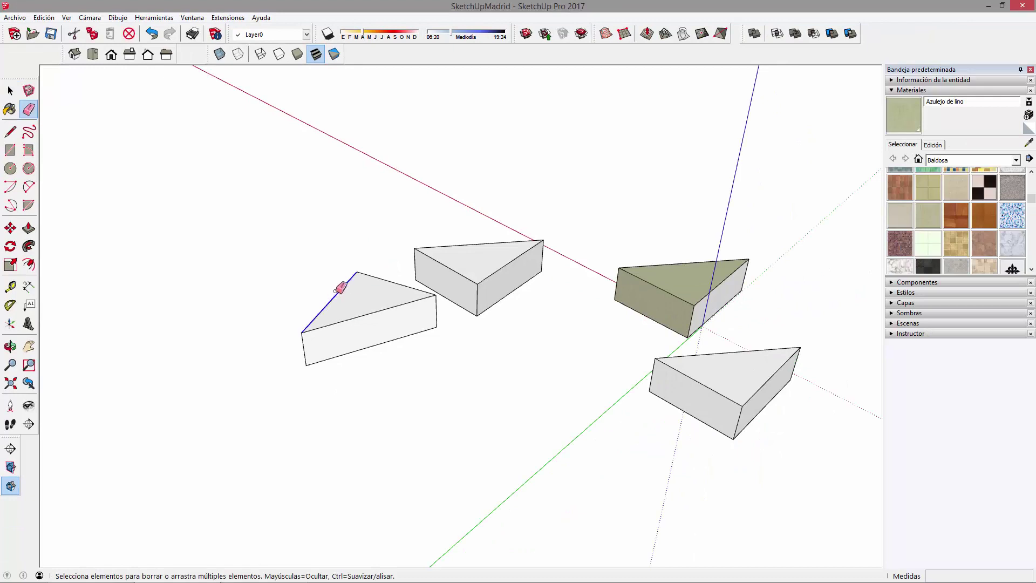
left_click(373, 277)
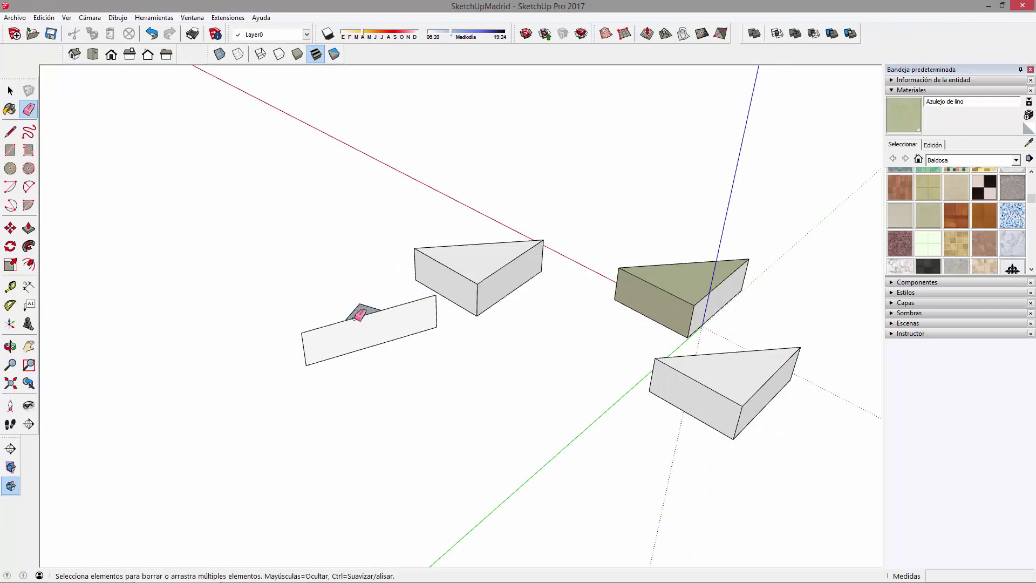
left_click(352, 319)
key("space")
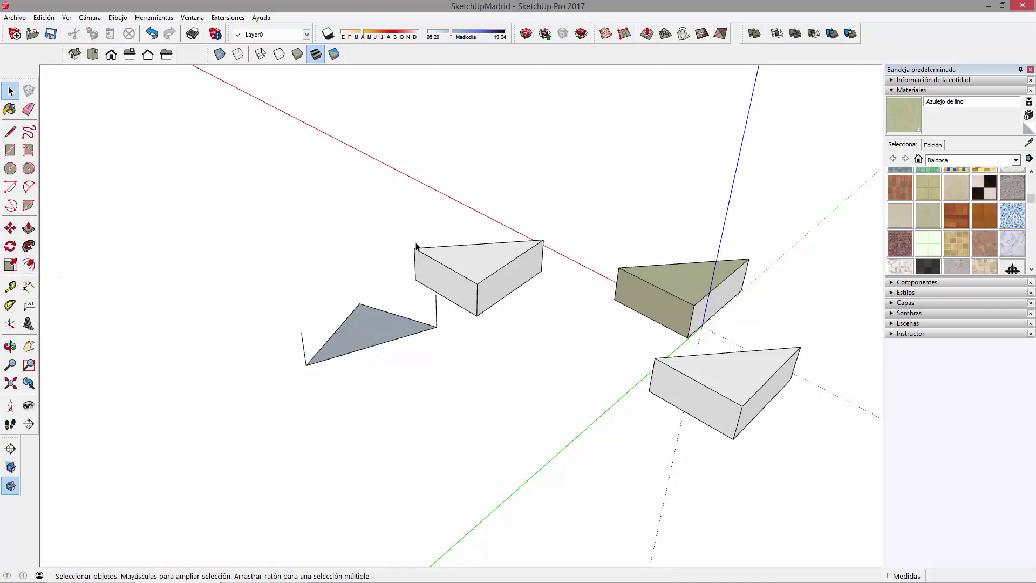
scroll(464, 256, "up", 2)
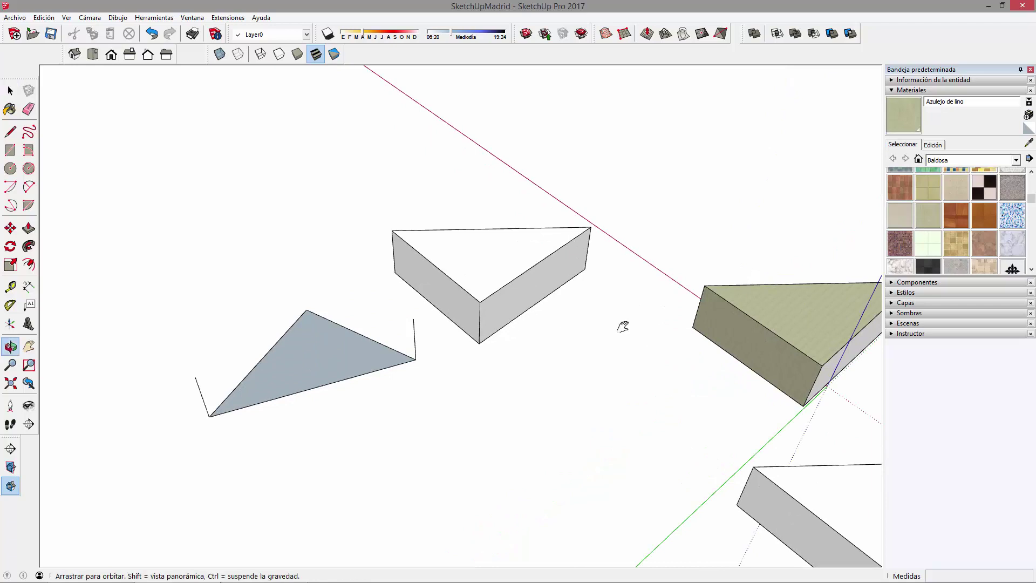
middle_click_drag(624, 324, 493, 273)
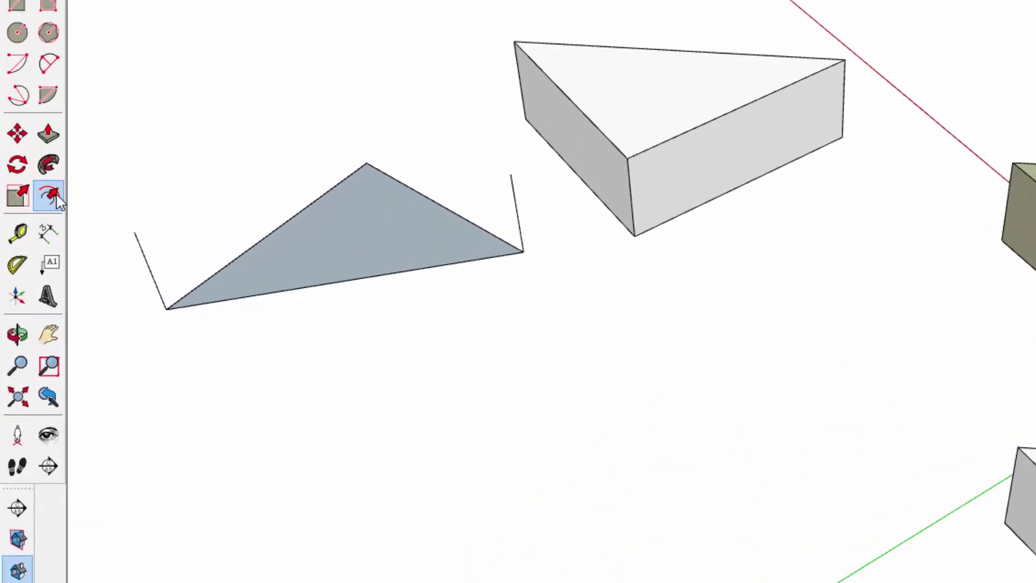
- Offset the prism's top inward and push the inner triangle down about 1,81 m, then select the prism
left_click(52, 197)
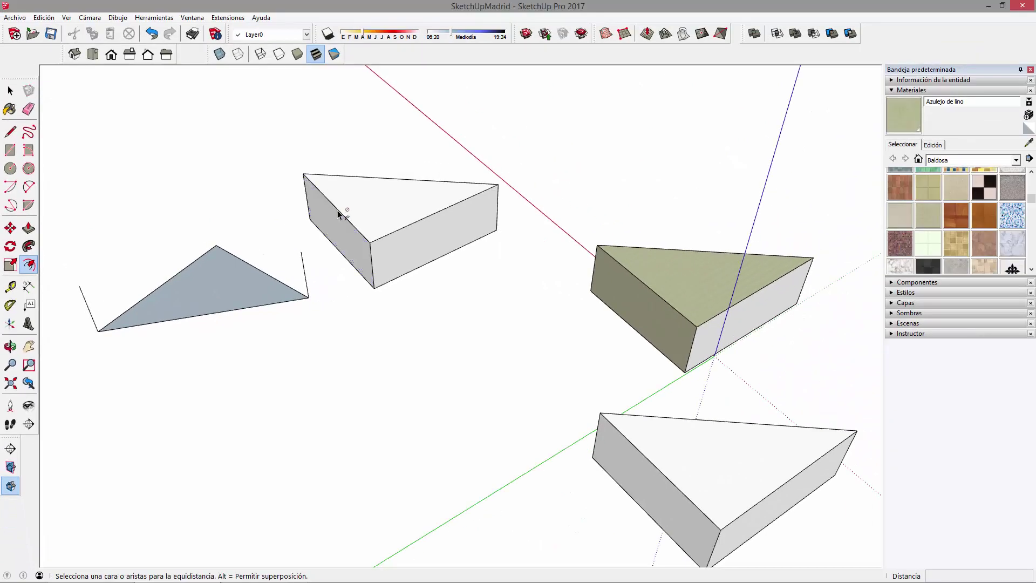
left_click(358, 197)
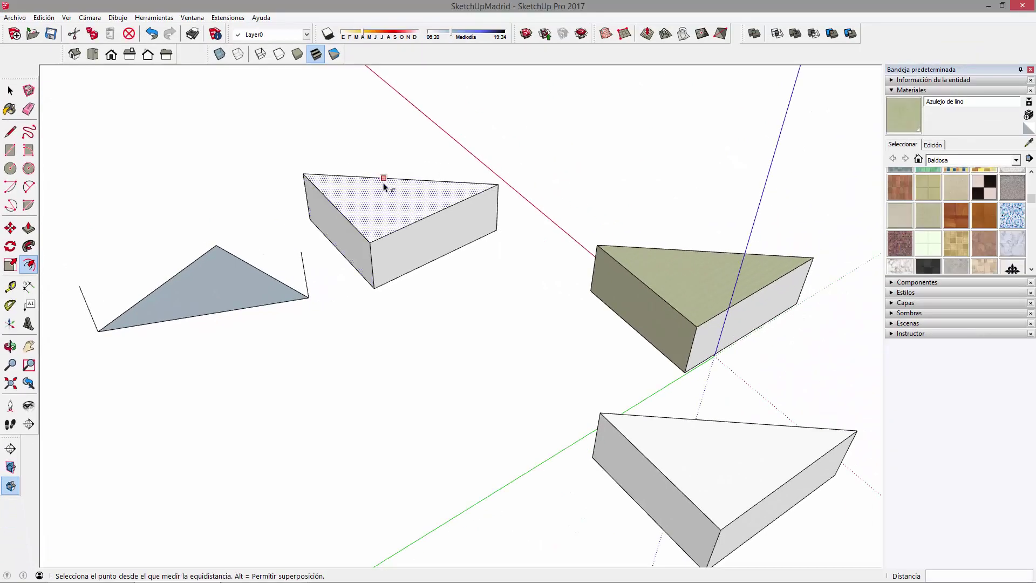
left_click(386, 193)
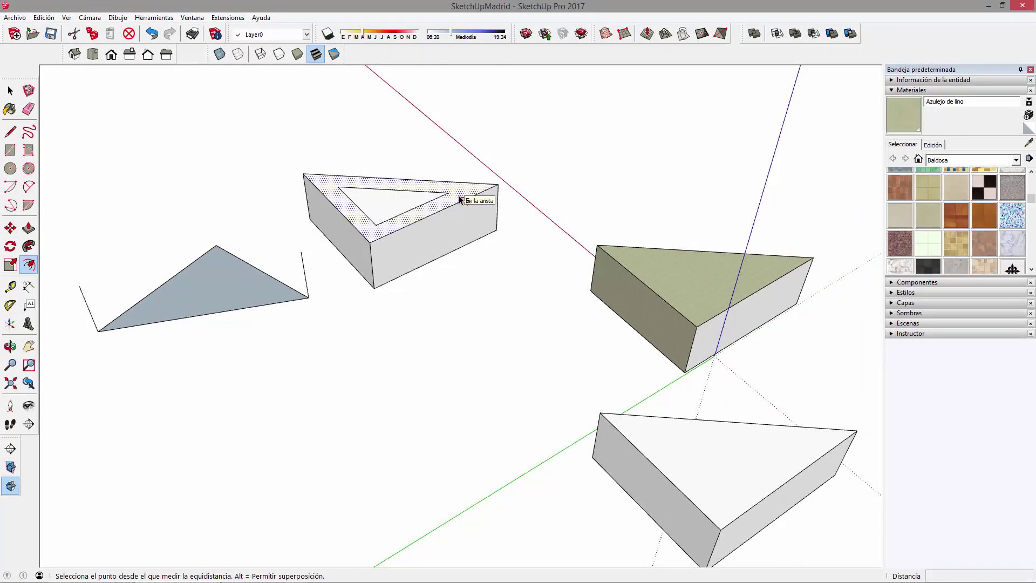
key("p")
left_click(462, 158)
scroll(422, 234, "down", 1)
key("space")
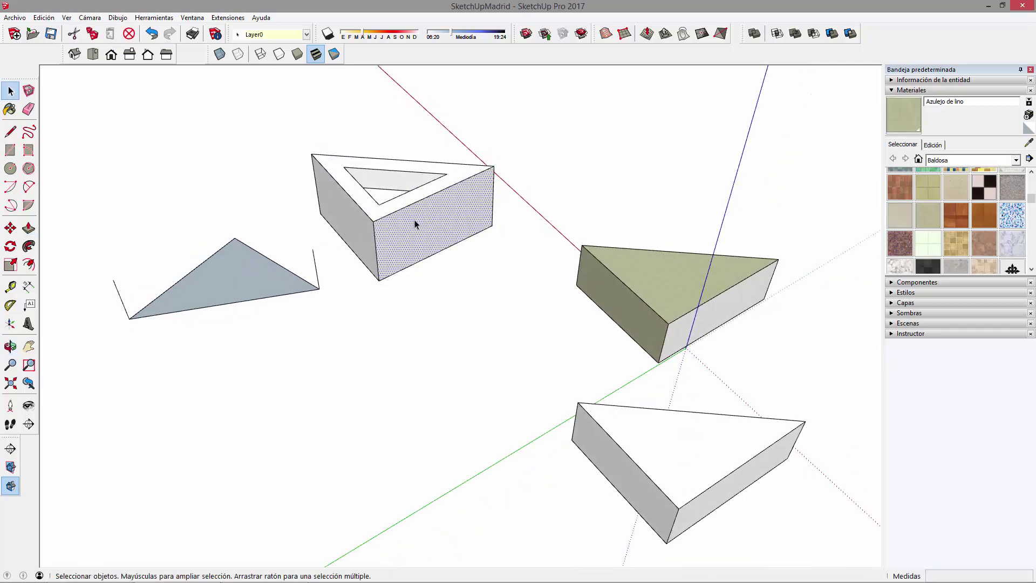
triple_click(414, 219)
- Copy the hollow prism up and to the right with Move and Ctrl
key("m")
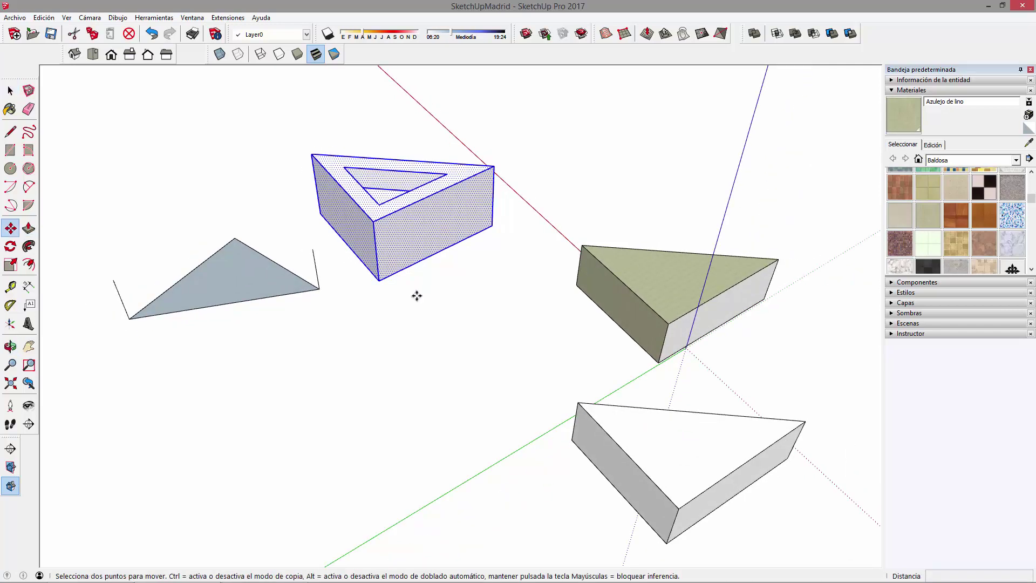
left_click(417, 294)
key("ctrl")
left_click(585, 213)
key("space")
scroll(583, 247, "down", 2)
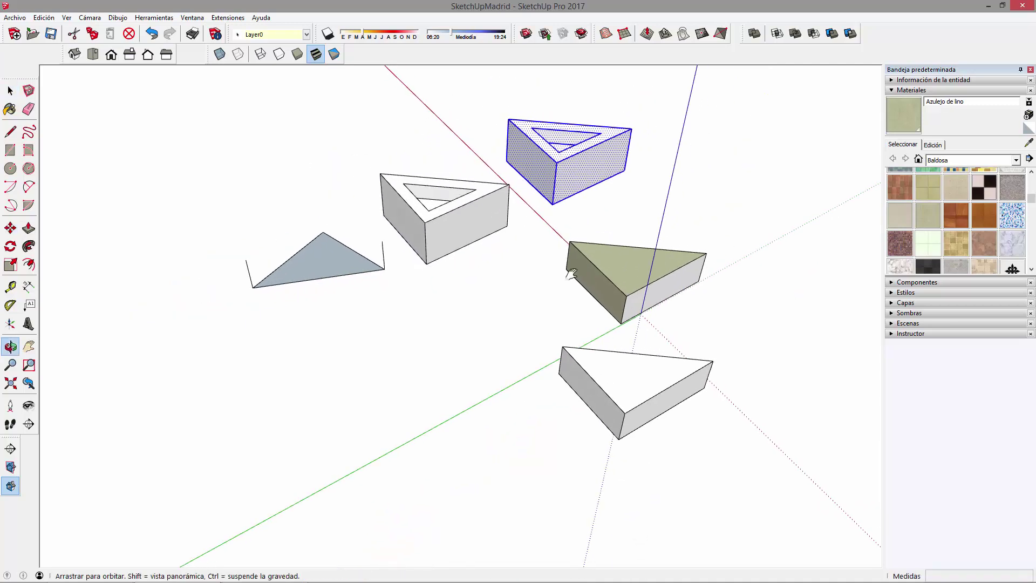
middle_click_drag(581, 247, 451, 227)
scroll(550, 412, "up", 2)
scroll(540, 390, "up", 2)
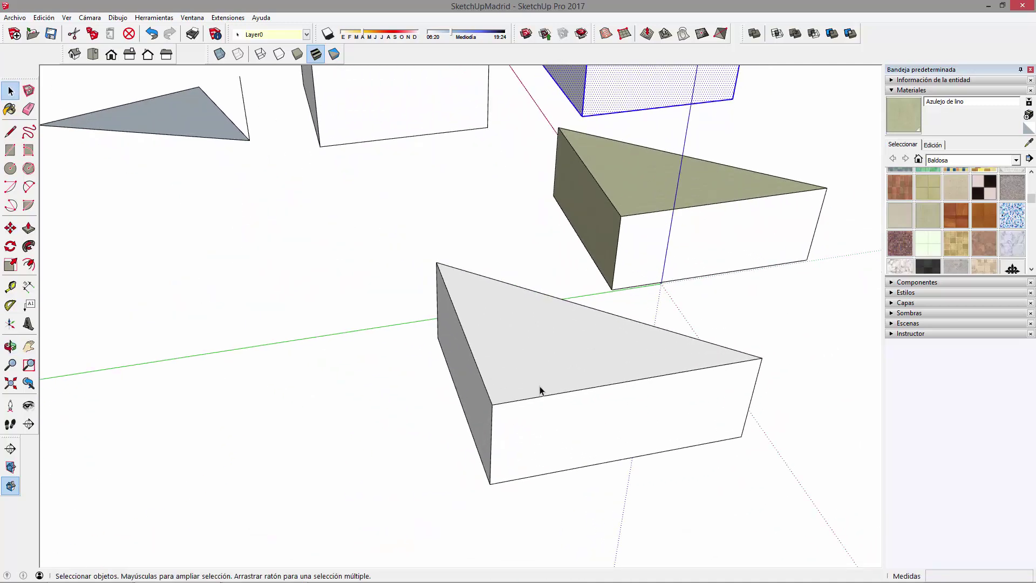
- Split the front prism's top with a line and raise one half 2,92 m into a wedge
key("l")
left_click(492, 404)
left_click(558, 309)
key("space")
mouse_move(573, 305)
middle_mouse_down()
mouse_move(442, 344)
mouse_move(492, 363)
mouse_move(470, 331)
mouse_move(592, 331)
middle_mouse_up()
key("p")
left_click(470, 330)
left_click(477, 283)
key("space")
middle_click_drag(557, 245, 555, 324)
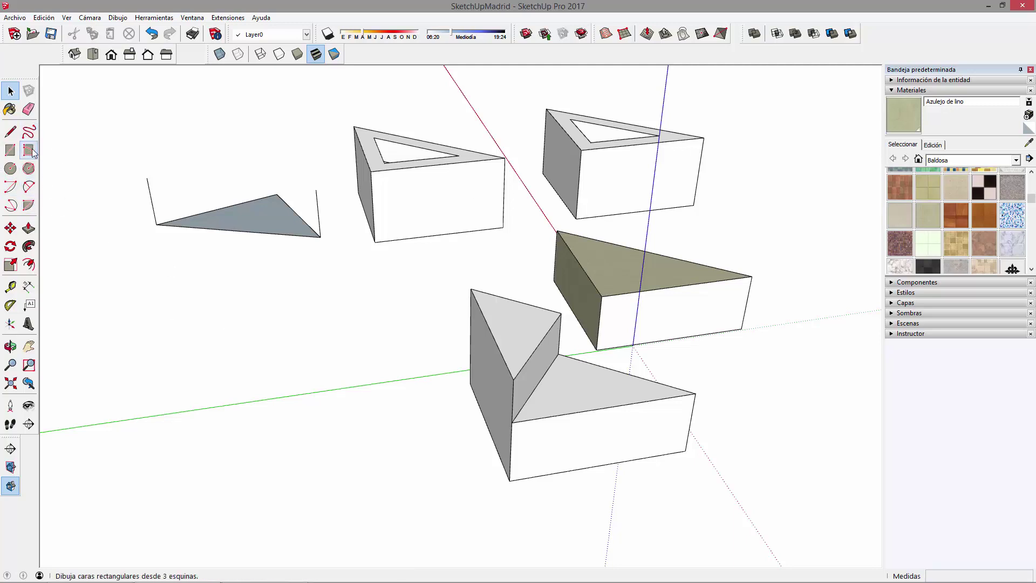
- Draw a semicircular half-disc with a 2 Point Arc on the prism's side face
mouse_move(642, 329)
middle_mouse_down()
mouse_move(620, 365)
mouse_move(675, 368)
middle_mouse_up()
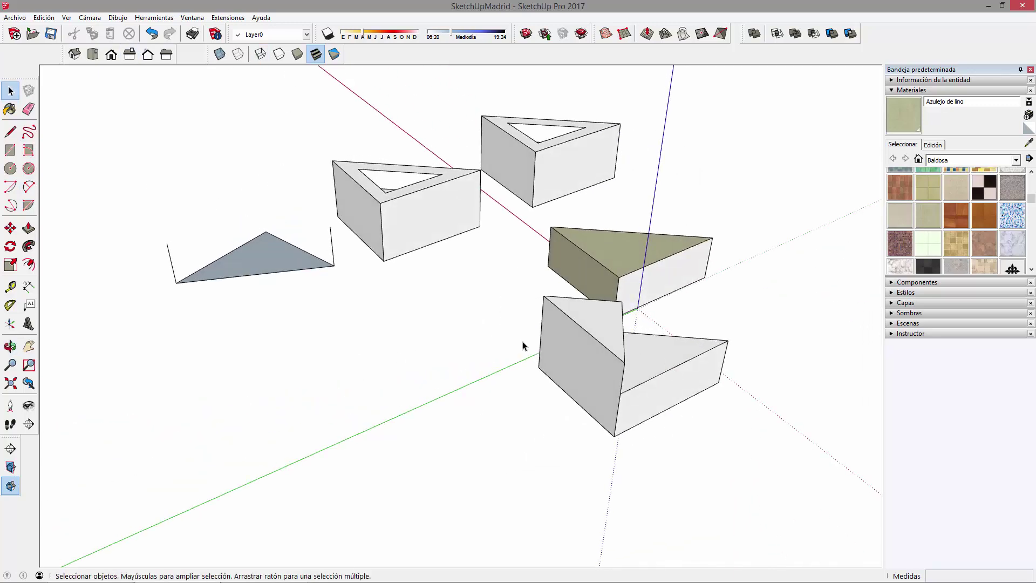
key("shift+p")
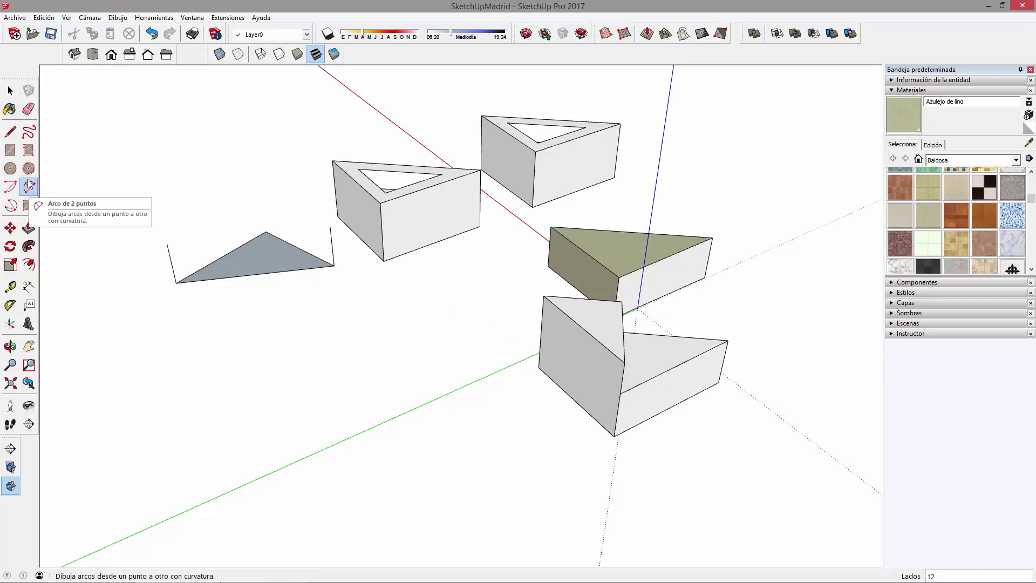
left_click(29, 185)
left_click(538, 368)
left_click(614, 432)
left_click(604, 371)
- Push/Pull the half-disc outward into a half-cylinder
key("p")
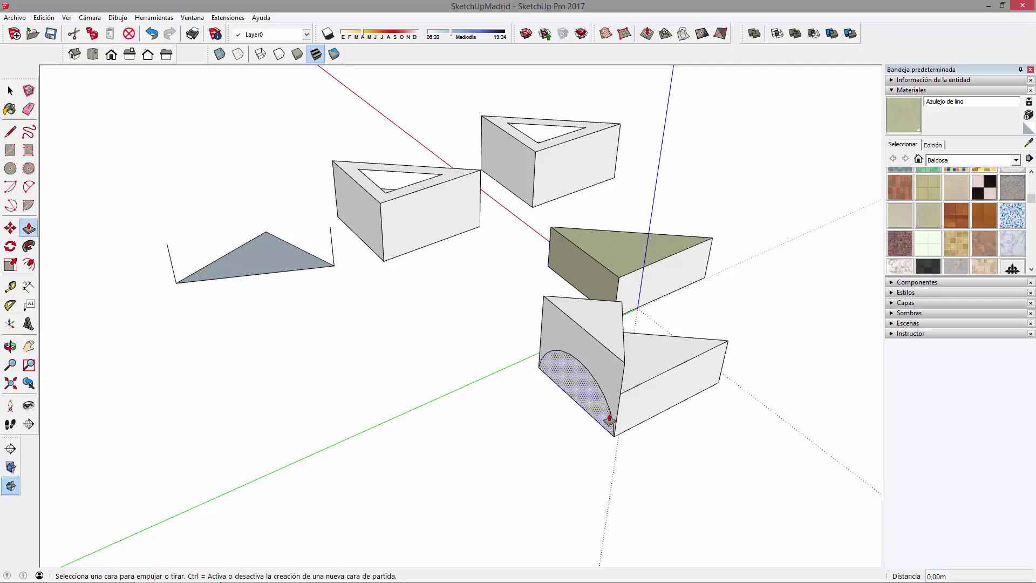
left_click(608, 423)
left_click(617, 456)
key("space")
mouse_move(617, 456)
middle_mouse_down()
mouse_move(539, 331)
mouse_move(656, 421)
middle_mouse_up()
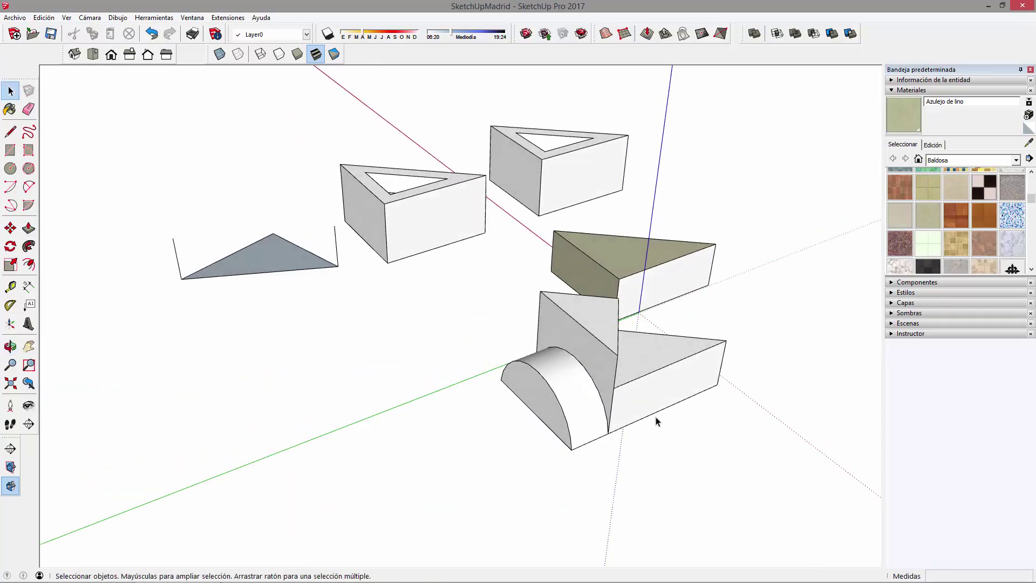
- Orbit around the scene and window-select every object
middle_click_drag(518, 388, 608, 381)
scroll(608, 381, "up", 1)
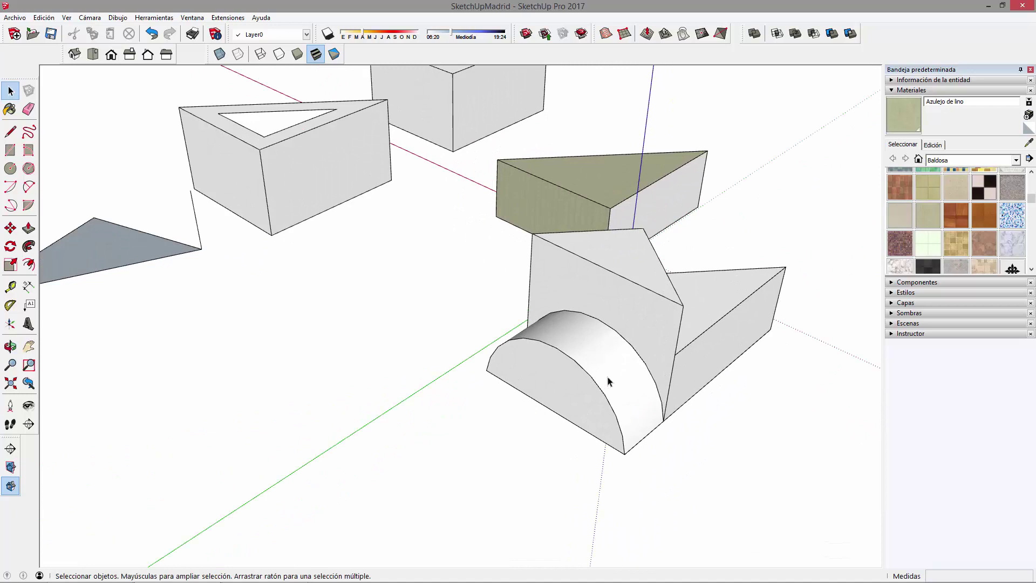
scroll(594, 397, "down", 3)
mouse_move(594, 365)
middle_mouse_down()
mouse_move(469, 377)
mouse_move(251, 143)
middle_mouse_up()
left_click_drag(251, 143, 782, 472)
mouse_move(528, 299)
middle_mouse_down()
mouse_move(570, 319)
mouse_move(648, 326)
middle_mouse_up()
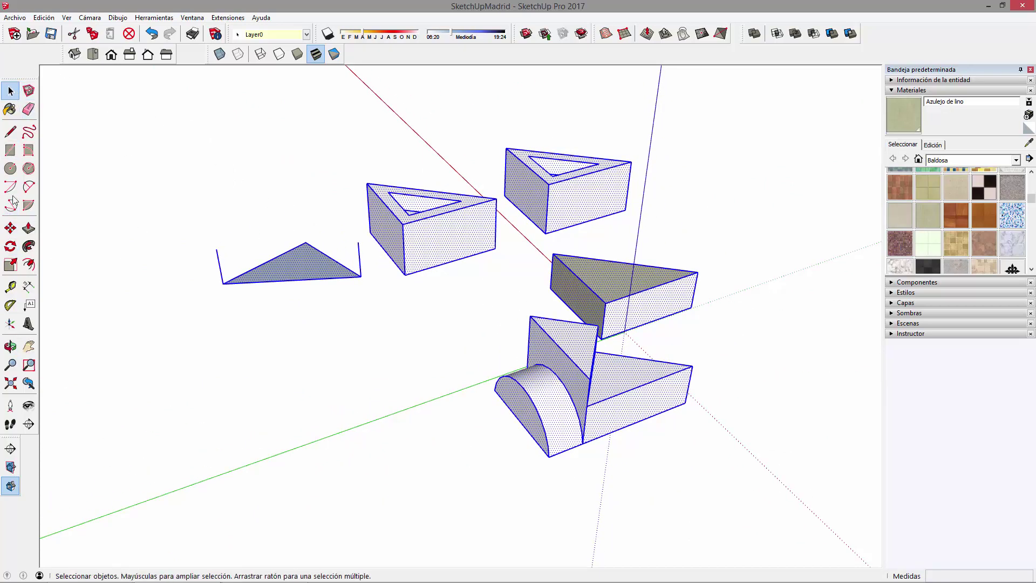
- Orbit the scene, then window-select and clear all objects twice
left_click(203, 182)
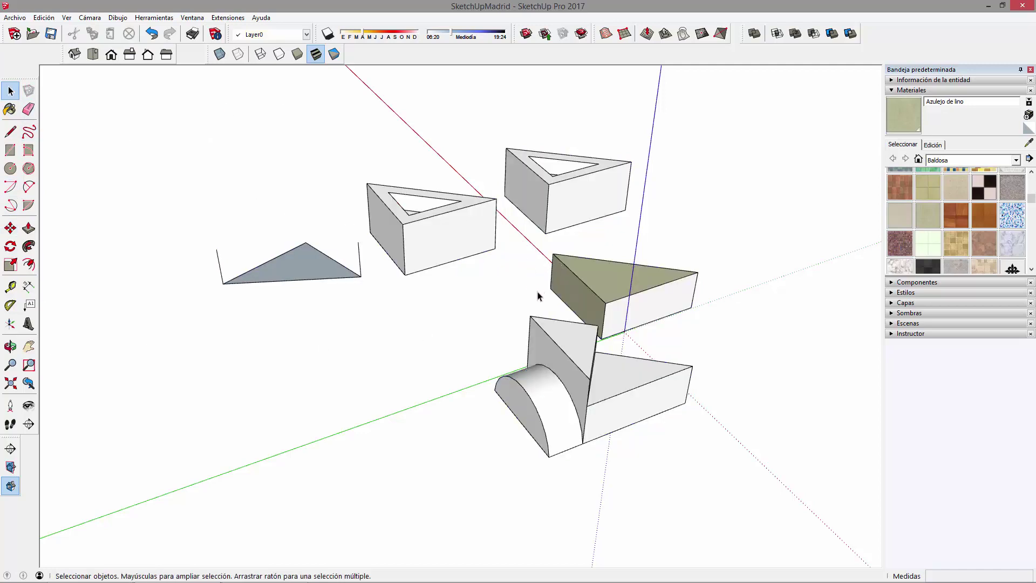
middle_click_drag(538, 293, 678, 259)
left_click_drag(129, 132, 782, 480)
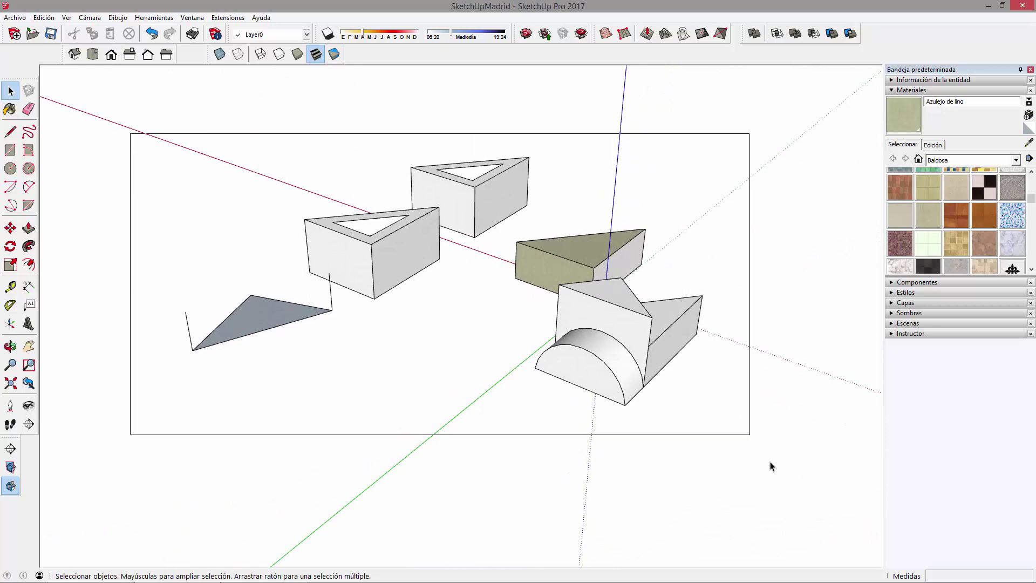
left_click(251, 127)
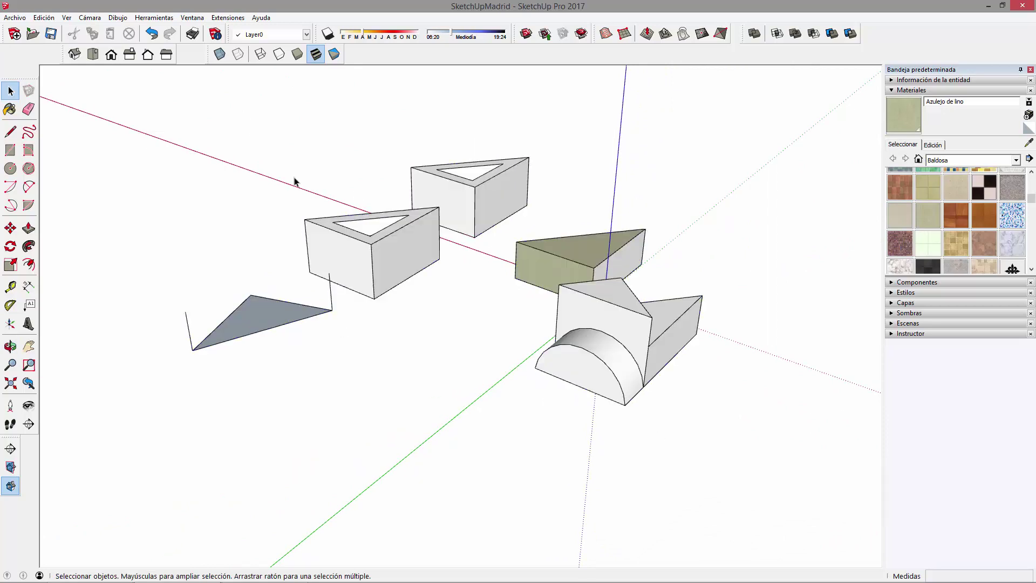
left_click_drag(100, 113, 751, 460)
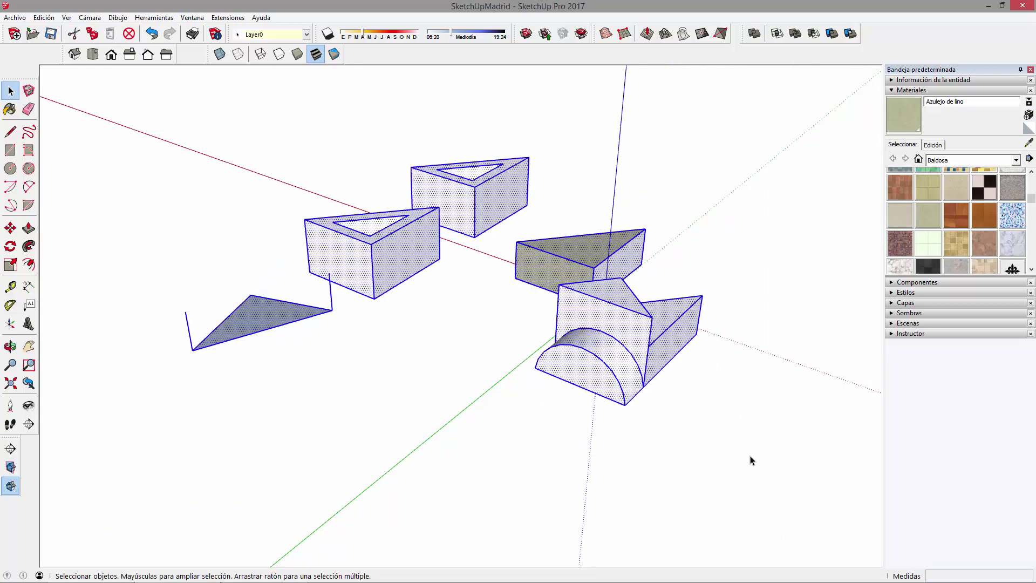
left_click(691, 410)
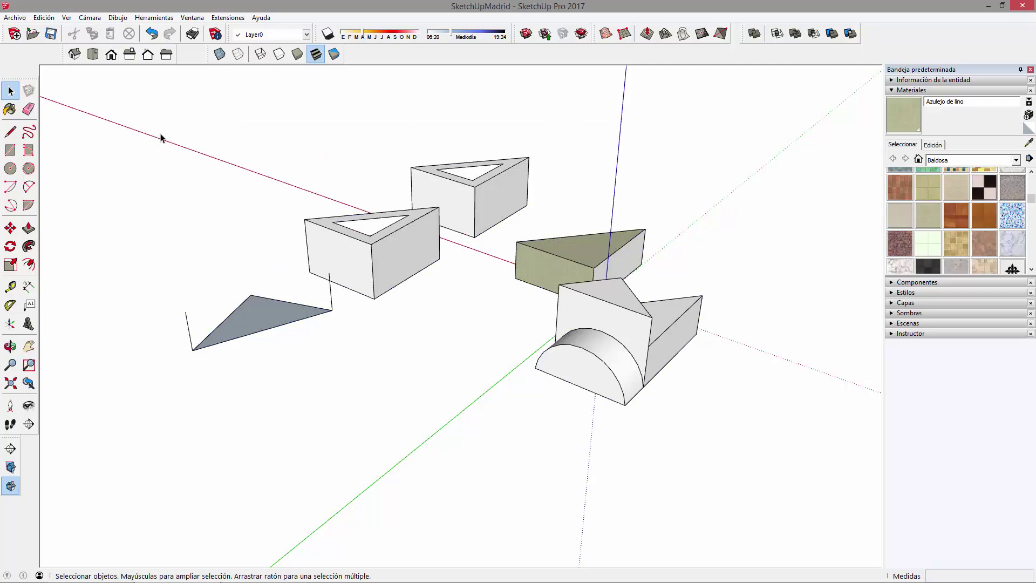
- Select and clear all objects once more, then bring up the Herramientas menu
left_click_drag(133, 119, 742, 453)
left_click(615, 447)
middle_click_drag(386, 231, 392, 238)
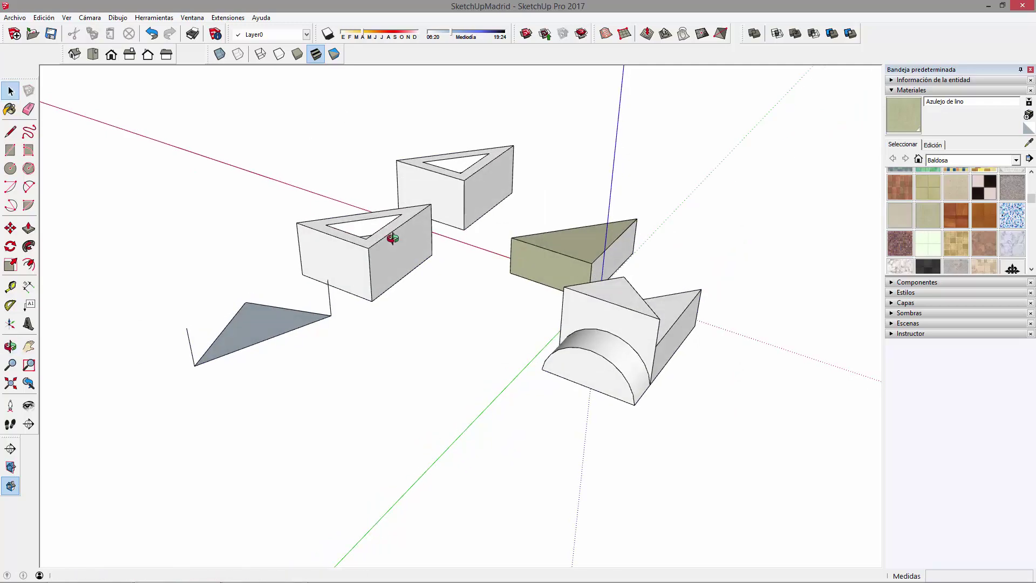
left_click(117, 18)
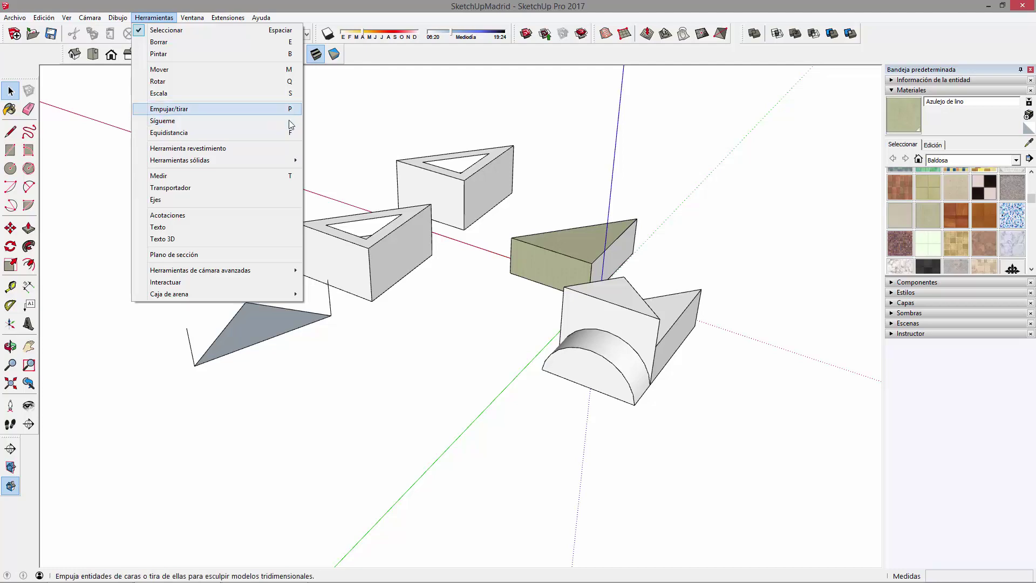
- Dismiss the Herramientas menu, orbit the model, and window-select all four prisms
left_click(346, 120)
left_click_drag(139, 128, 755, 431)
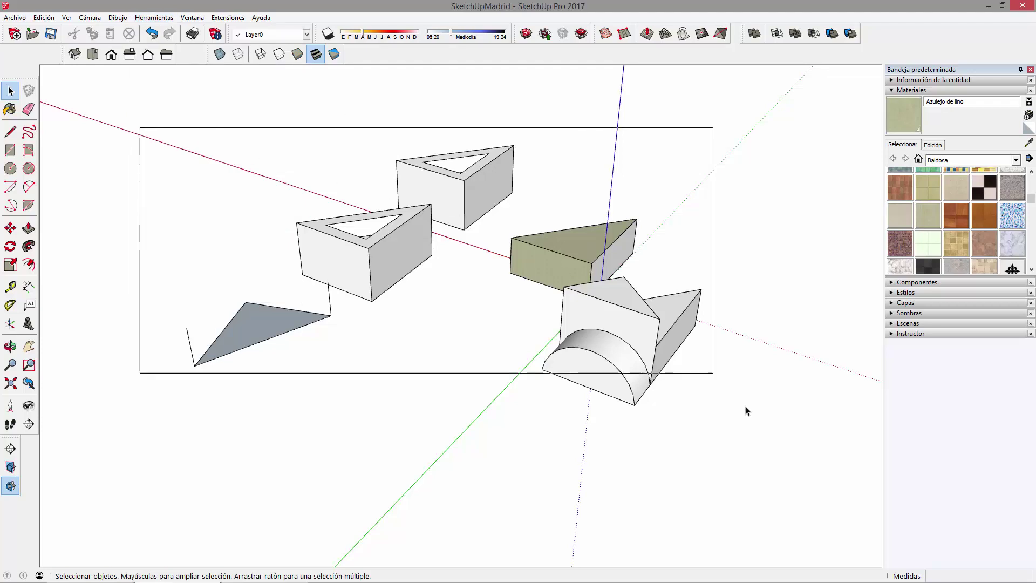
mouse_move(763, 471)
middle_mouse_down()
mouse_move(672, 414)
mouse_move(342, 319)
mouse_move(235, 344)
middle_mouse_up()
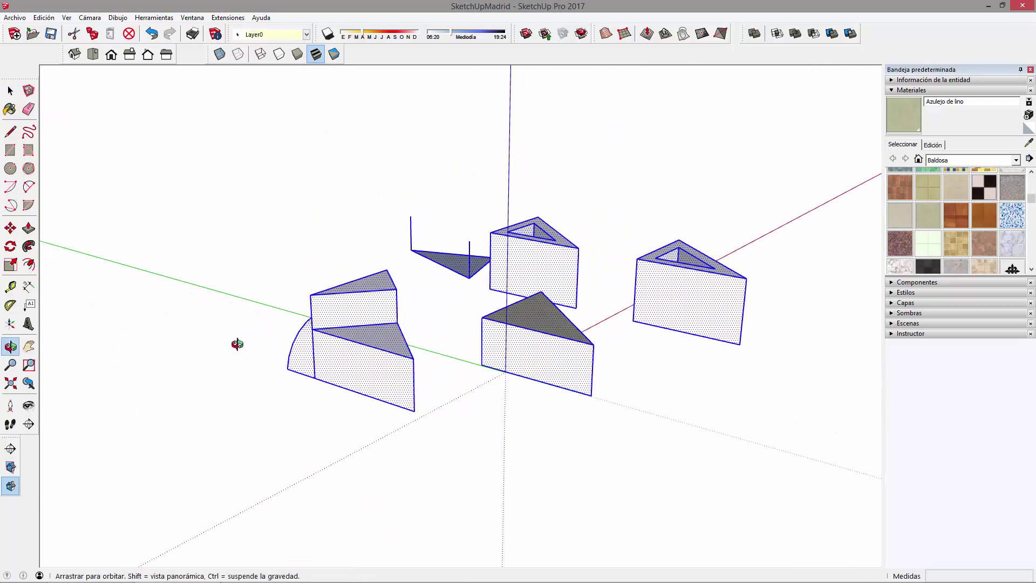
left_click_drag(266, 141, 855, 479)
mouse_move(855, 479)
middle_mouse_down()
mouse_move(735, 432)
mouse_move(504, 407)
middle_mouse_up()
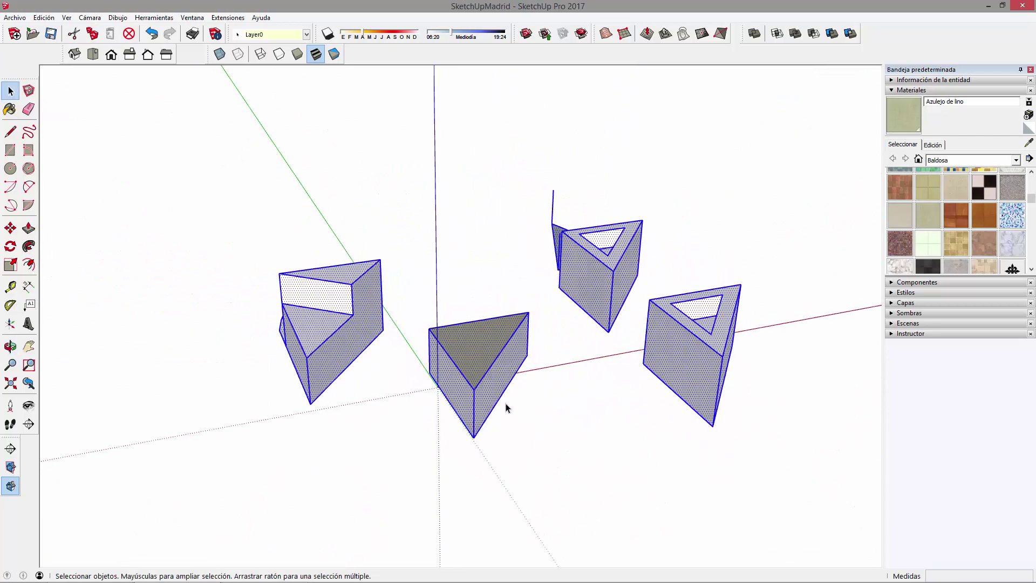
mouse_move(232, 148)
left_mouse_down()
mouse_move(704, 449)
mouse_move(768, 478)
left_mouse_up()
left_click(354, 192)
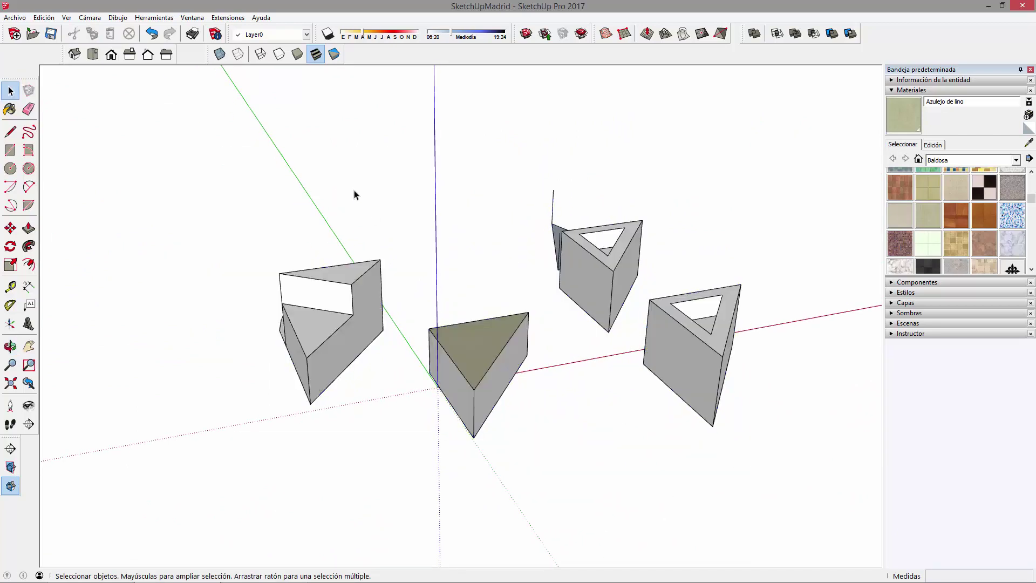
left_click_drag(243, 160, 779, 453)
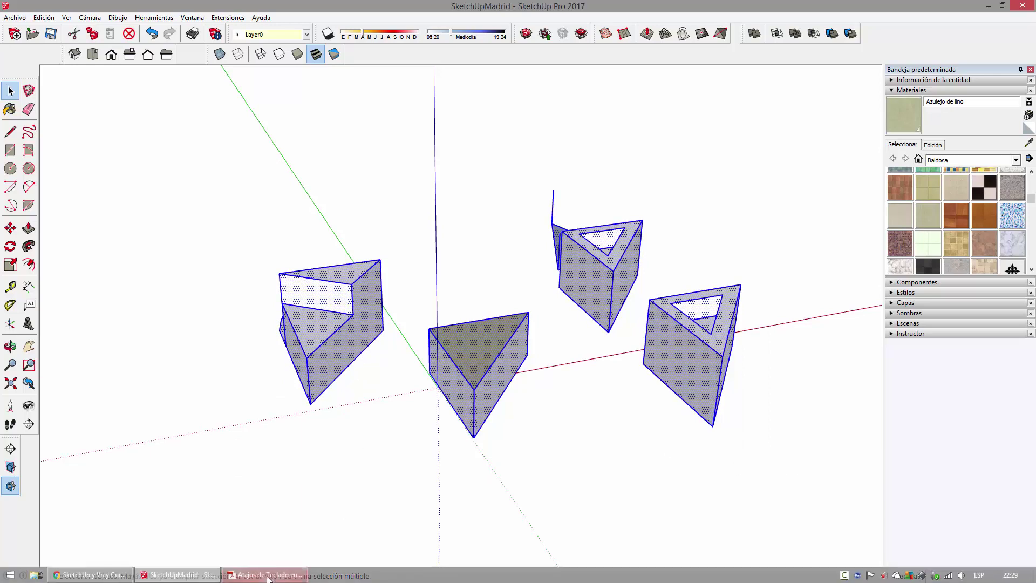
- Bring up the SketchUp 8 quick-reference PDF and select its title text
left_click(282, 575)
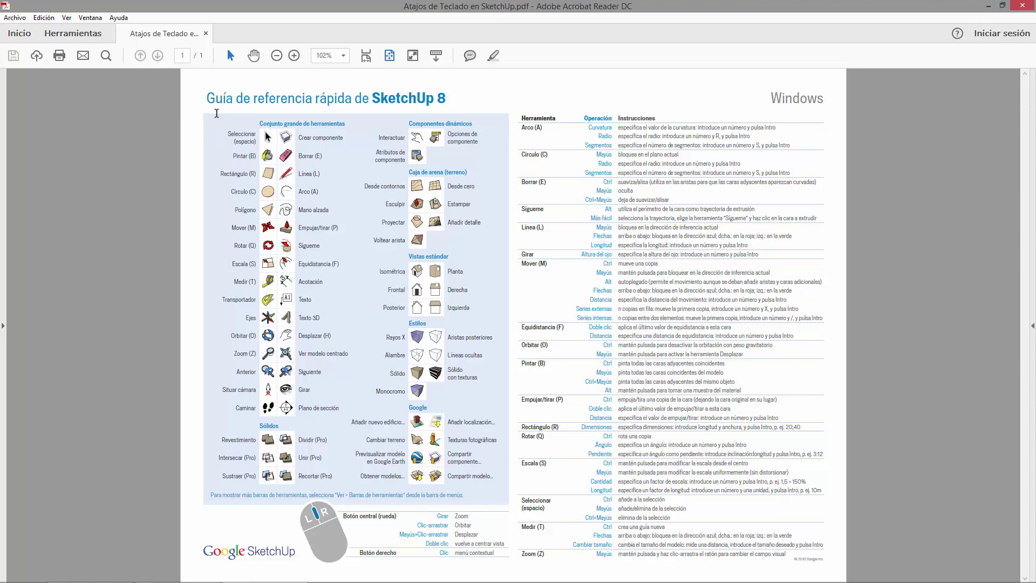
left_click_drag(204, 96, 446, 99)
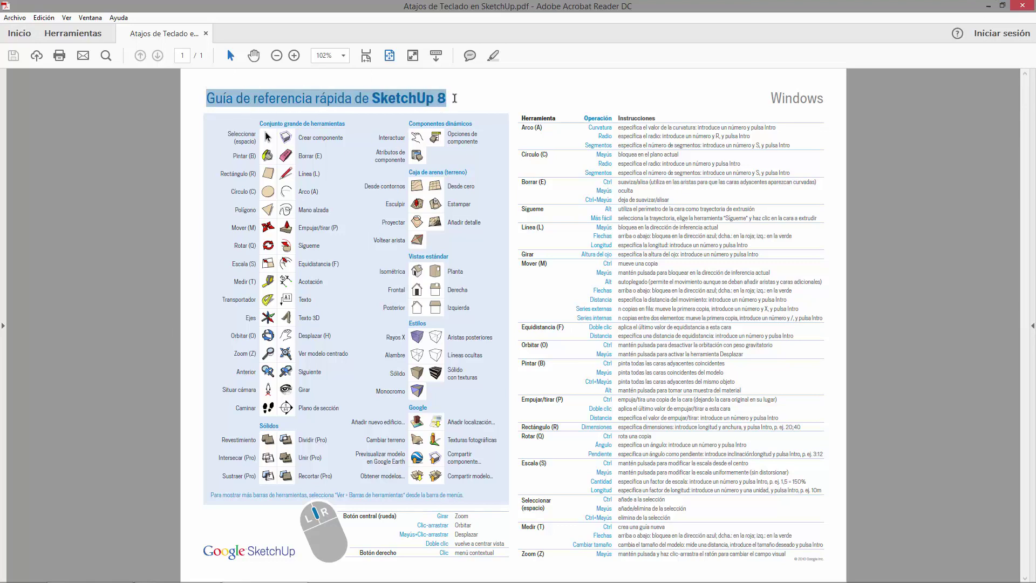
left_click(455, 98)
mouse_move(455, 97)
left_mouse_down()
mouse_move(434, 95)
mouse_move(455, 102)
left_mouse_up()
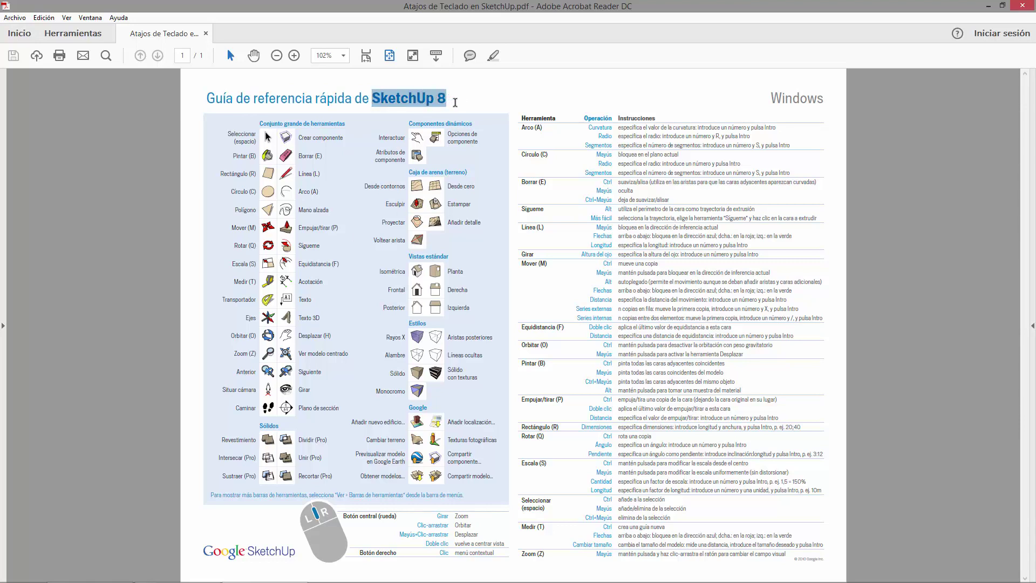
- Highlight the Arco (A), Círculo (C) and Línea (L) entries, then enlarge the page
left_click_drag(535, 126, 549, 155)
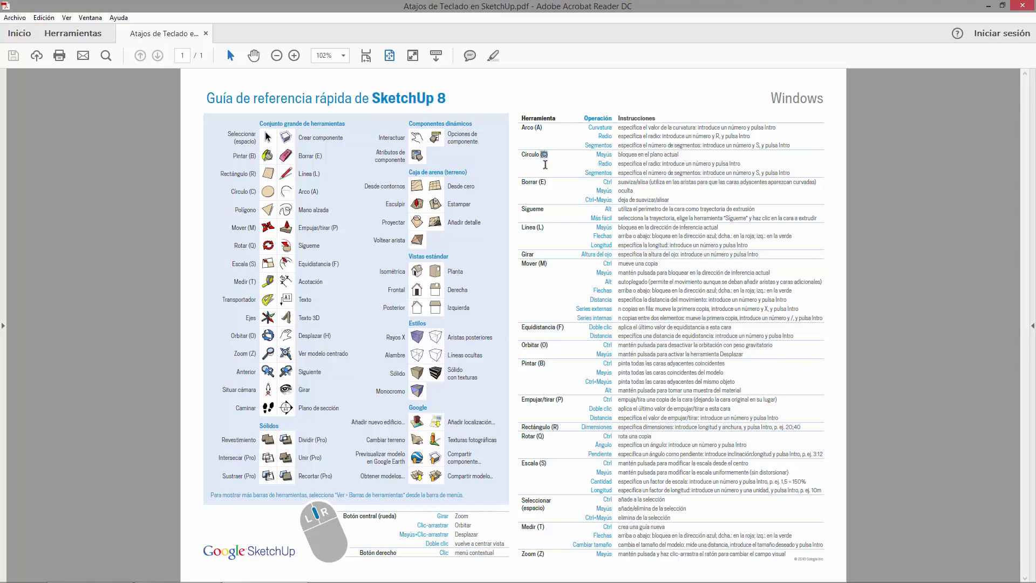
mouse_move(521, 153)
left_mouse_down()
mouse_move(551, 155)
mouse_move(543, 186)
left_mouse_up()
left_click_drag(521, 227, 544, 228)
left_click(295, 56)
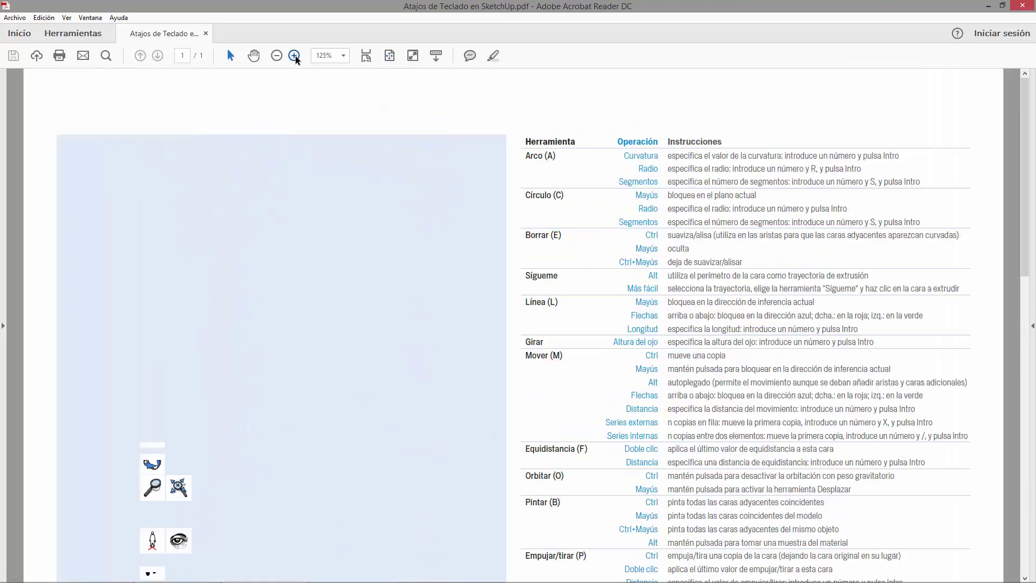
scroll(290, 200, "up", 1, "ctrl")
scroll(282, 258, "down", 2)
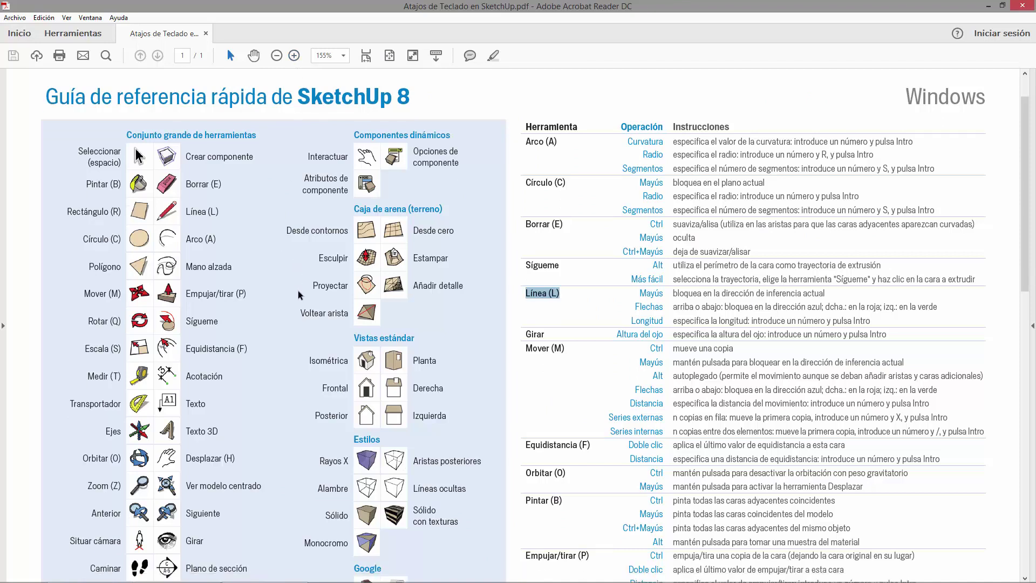
left_click_drag(186, 223, 233, 224)
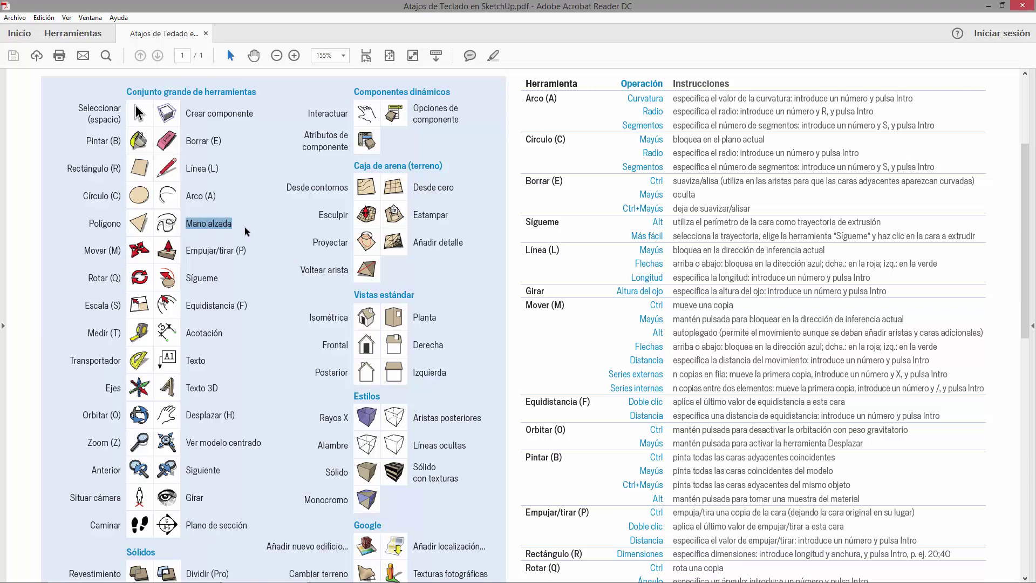
scroll(256, 269, "down", 1)
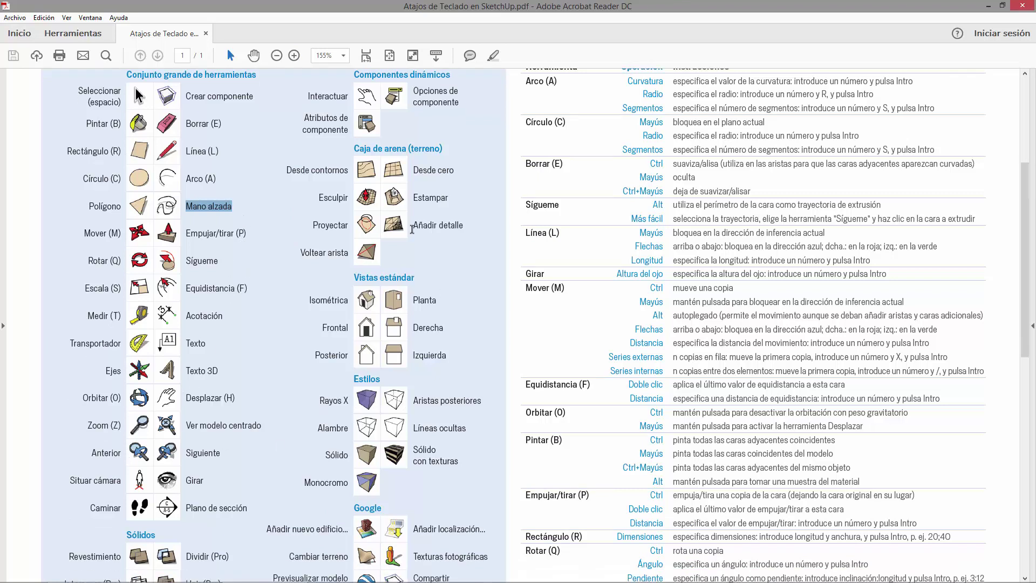
scroll(213, 382, "down", 1)
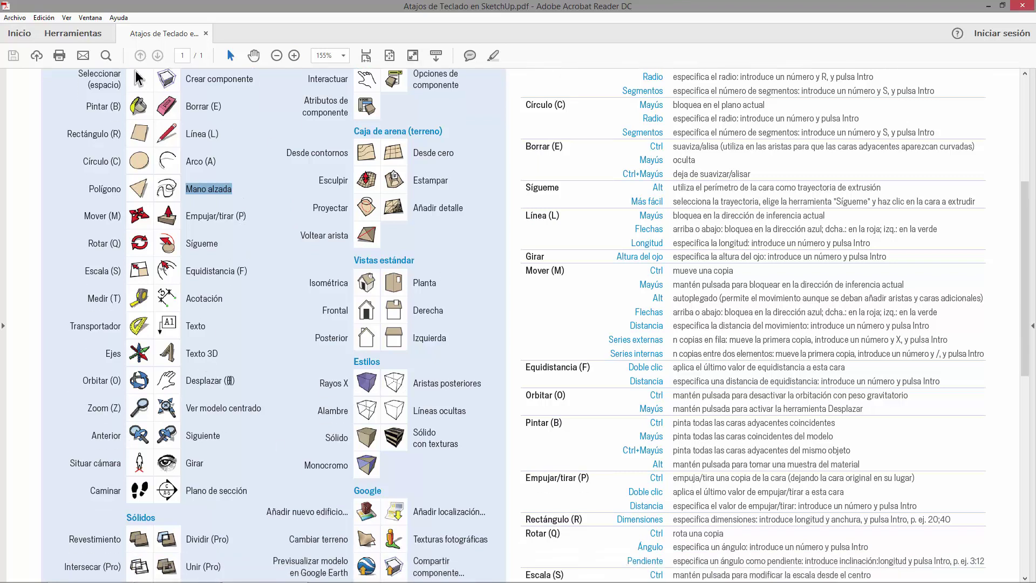
scroll(248, 375, "down", 1)
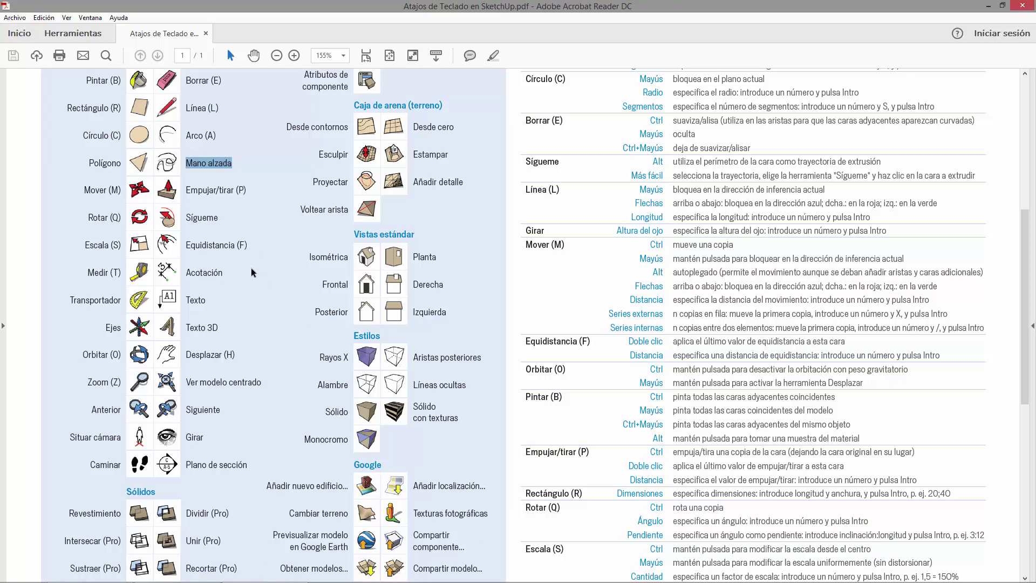
scroll(264, 289, "up", 2)
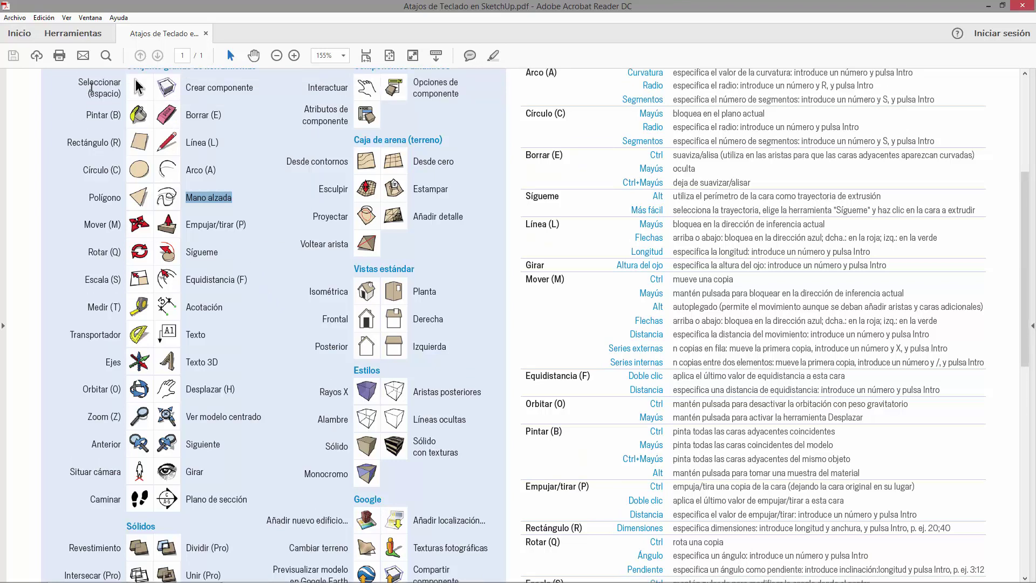
scroll(94, 151, "up", 1)
left_click_drag(78, 95, 115, 112)
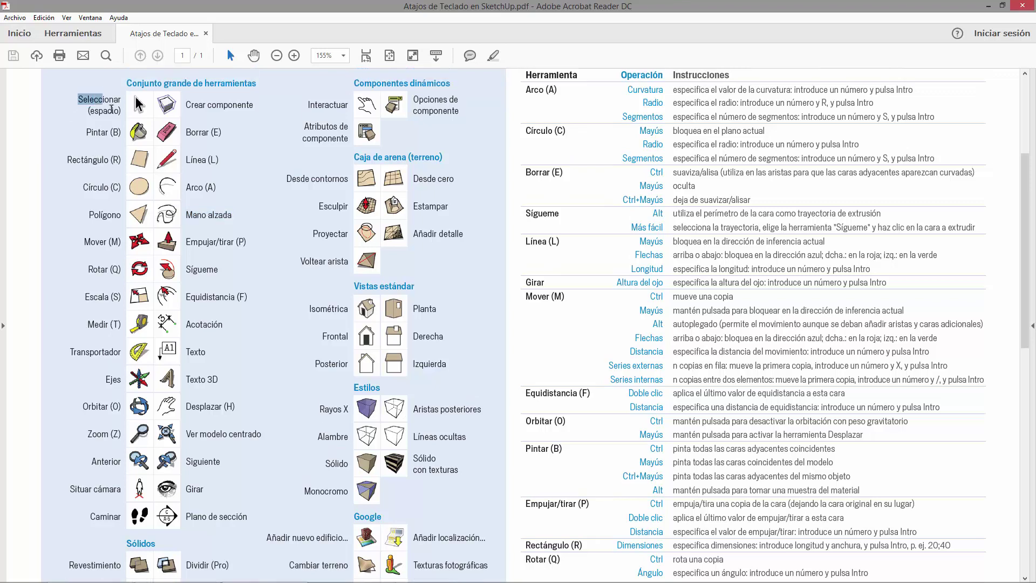
left_click_drag(217, 188, 187, 184)
left_click_drag(82, 187, 125, 189)
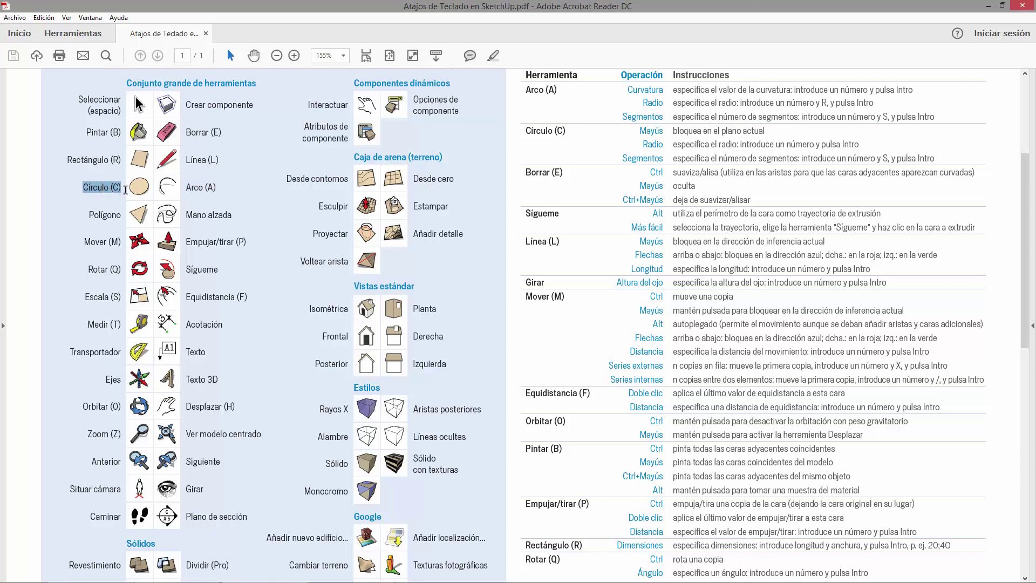
left_click(95, 124)
left_click_drag(77, 95, 121, 111)
left_click(94, 113)
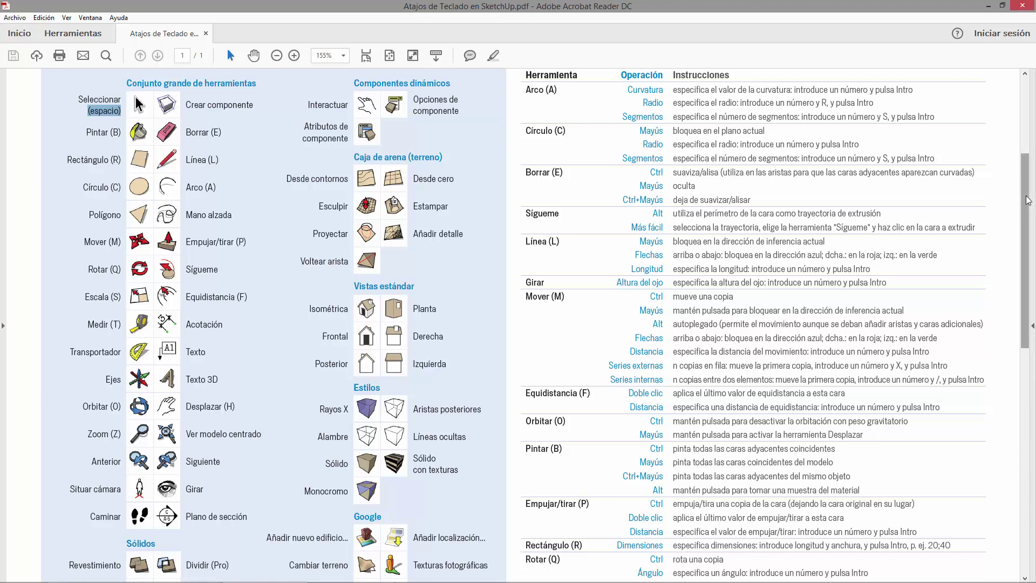
scroll(1028, 199, "up", 2)
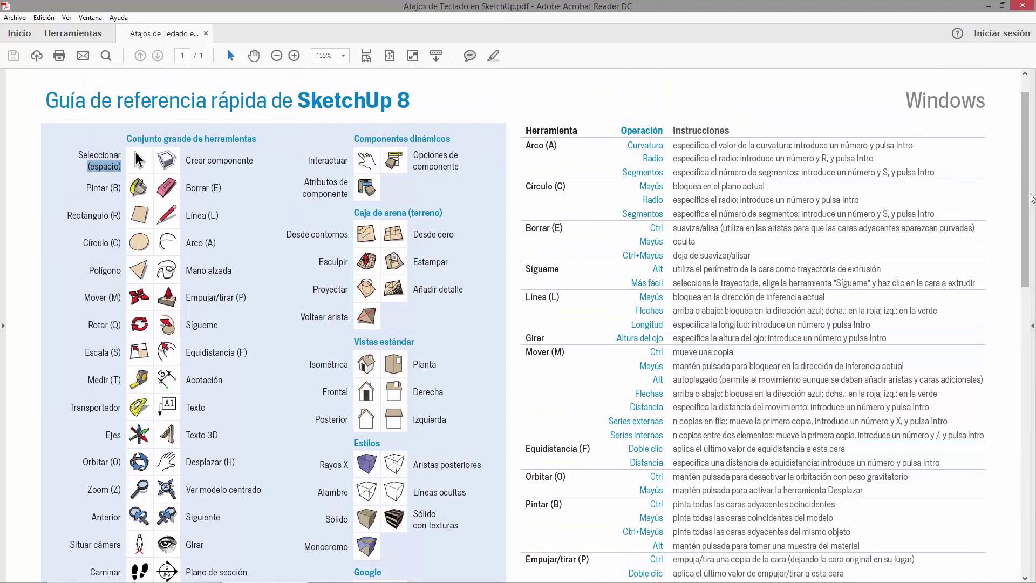
- Highlight the Mover (M), Equidistancia (F) and Orbitar (O) rows in the shortcut table
left_click_drag(1031, 208, 1030, 339)
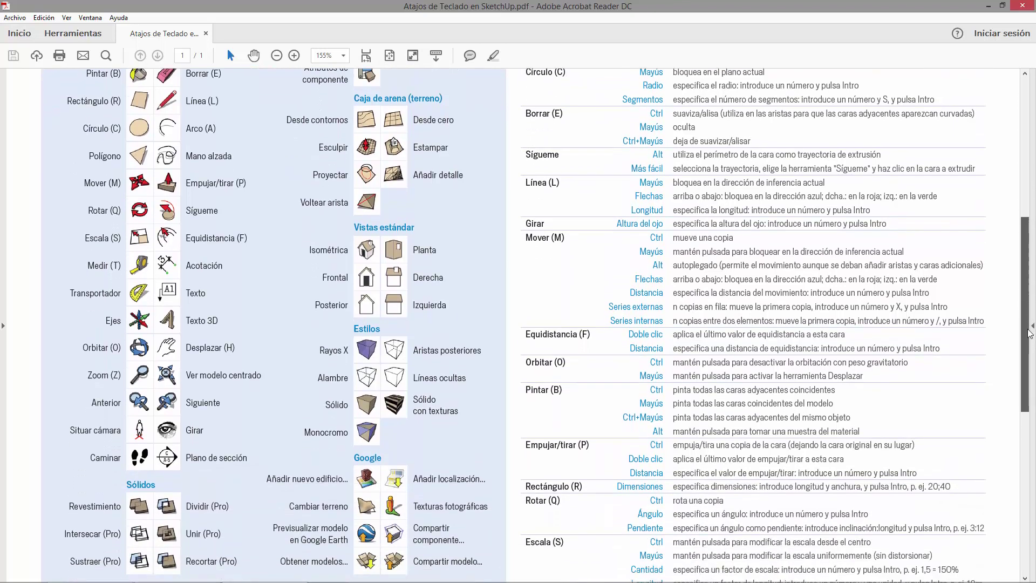
mouse_move(529, 222)
left_mouse_down()
mouse_move(628, 257)
mouse_move(986, 304)
left_mouse_up()
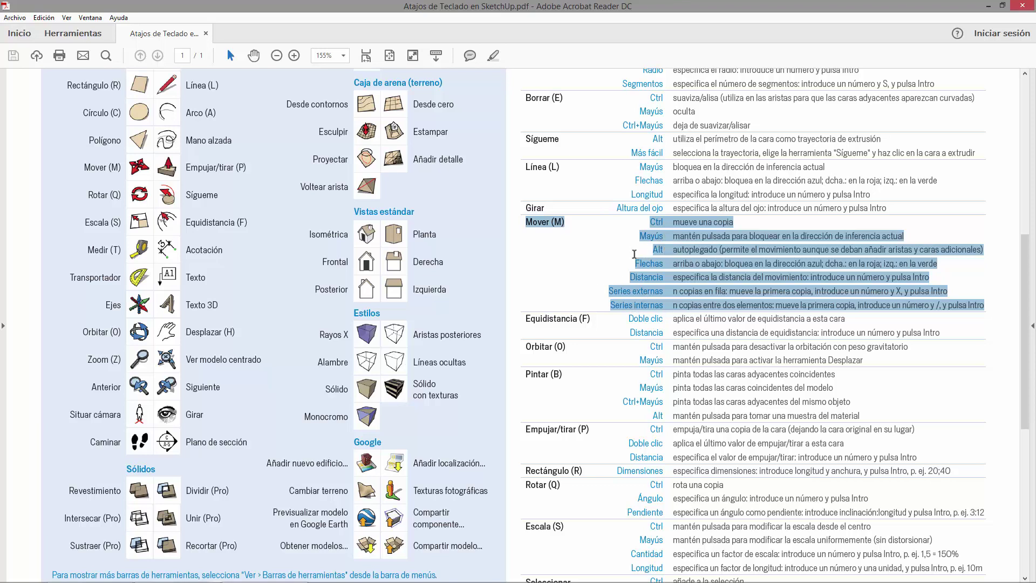
left_click(599, 321)
left_click_drag(525, 318, 592, 331)
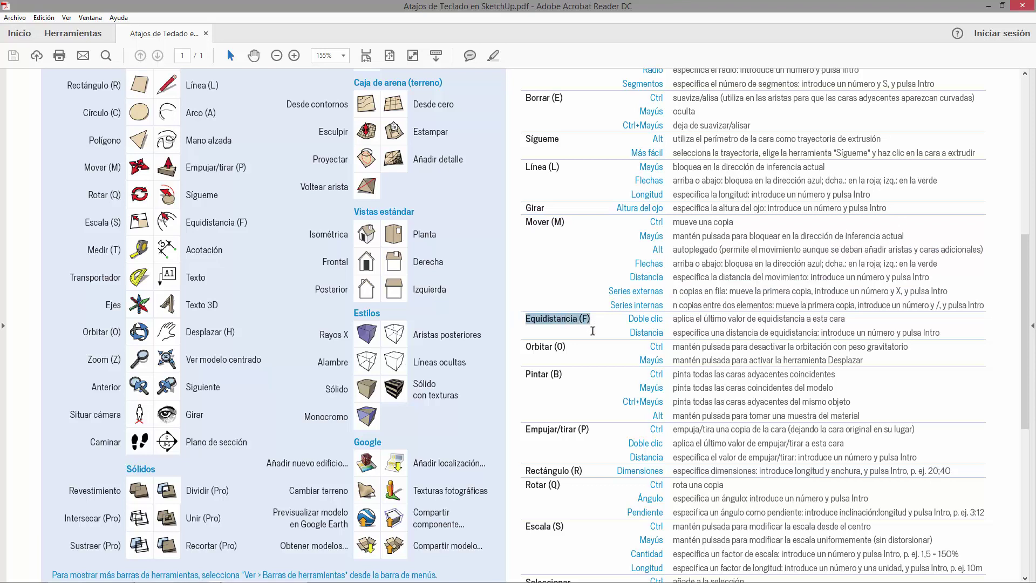
left_click_drag(528, 346, 567, 352)
left_click_drag(650, 346, 680, 357)
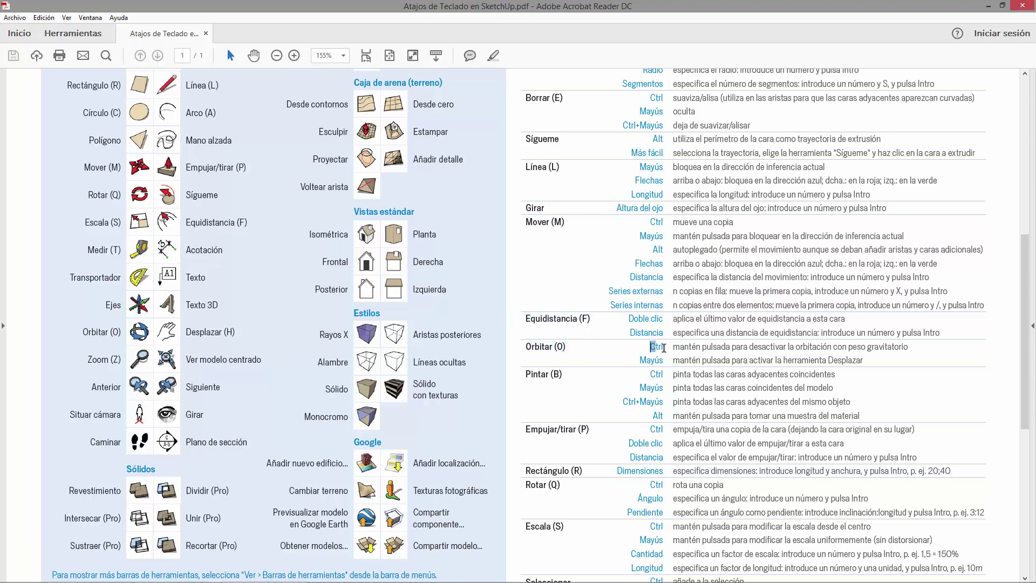
scroll(727, 352, "down", 2)
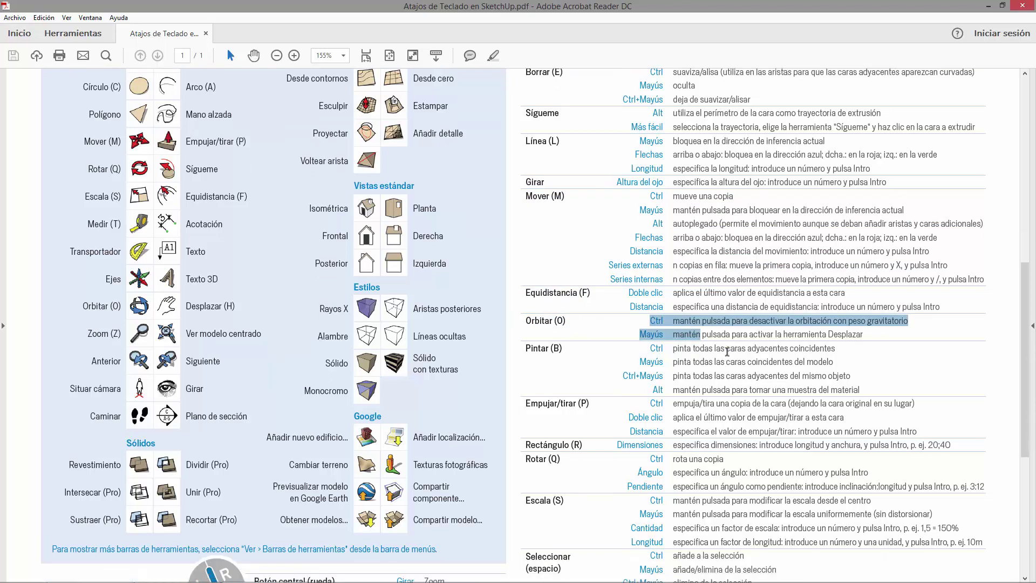
- Return to the SketchUp model and zoom in on the middle triangular prism
left_click(989, 6)
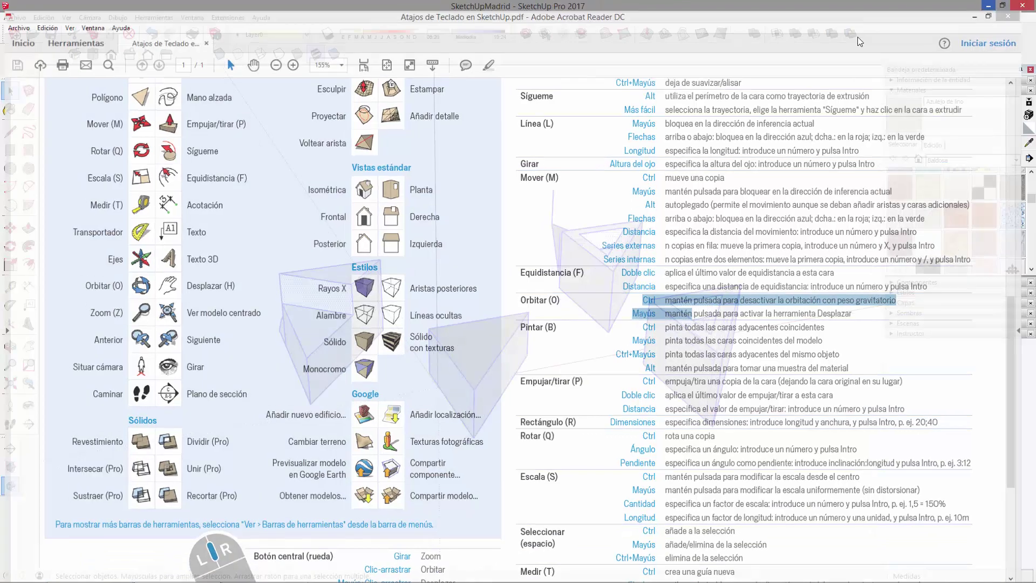
left_click(447, 357)
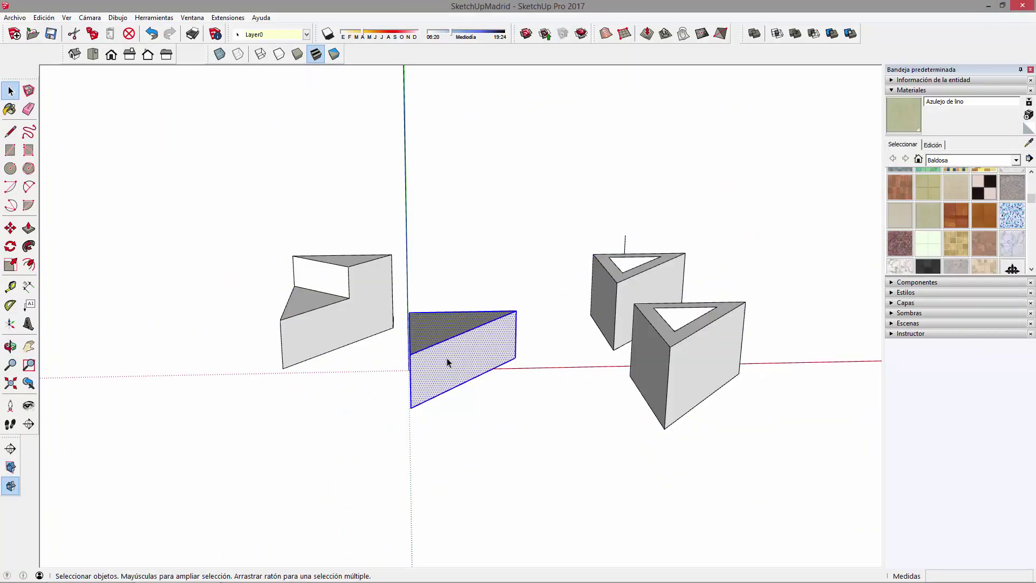
middle_click_drag(447, 358, 373, 381)
scroll(363, 390, "up", 3)
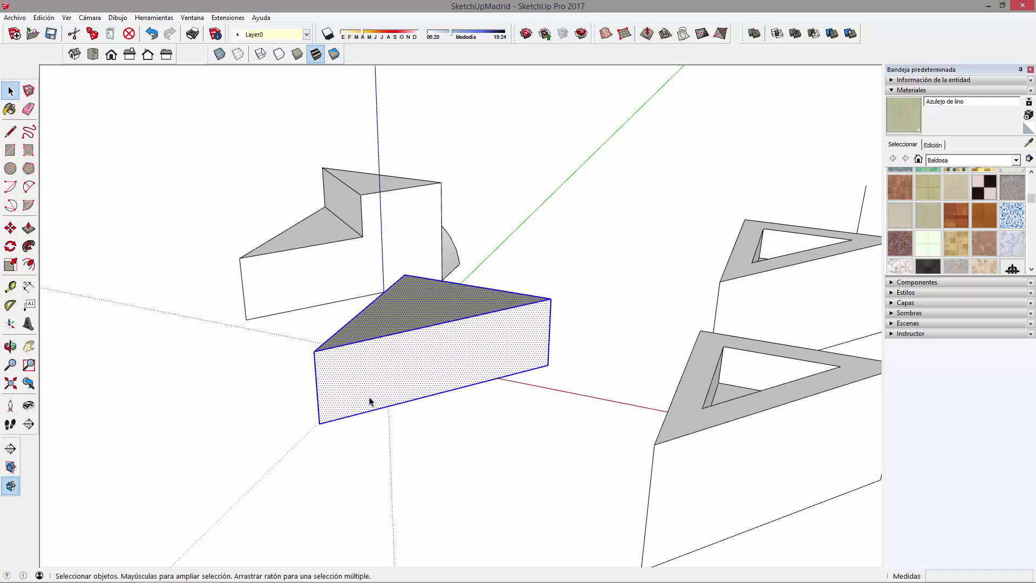
key("m")
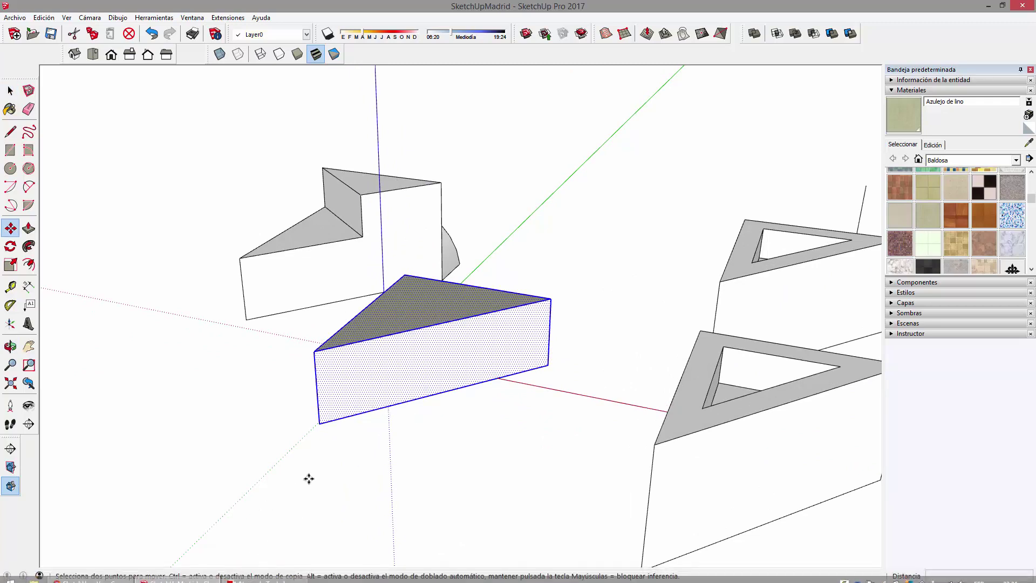
key("space")
left_click(303, 528)
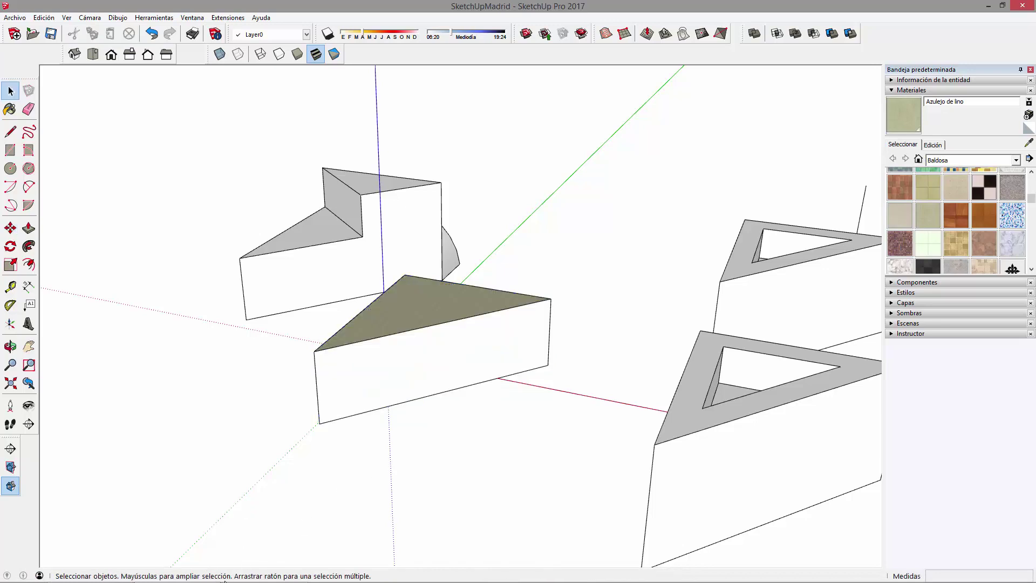
- Erase the middle prism's bottom edge and olive top face
left_click(28, 109)
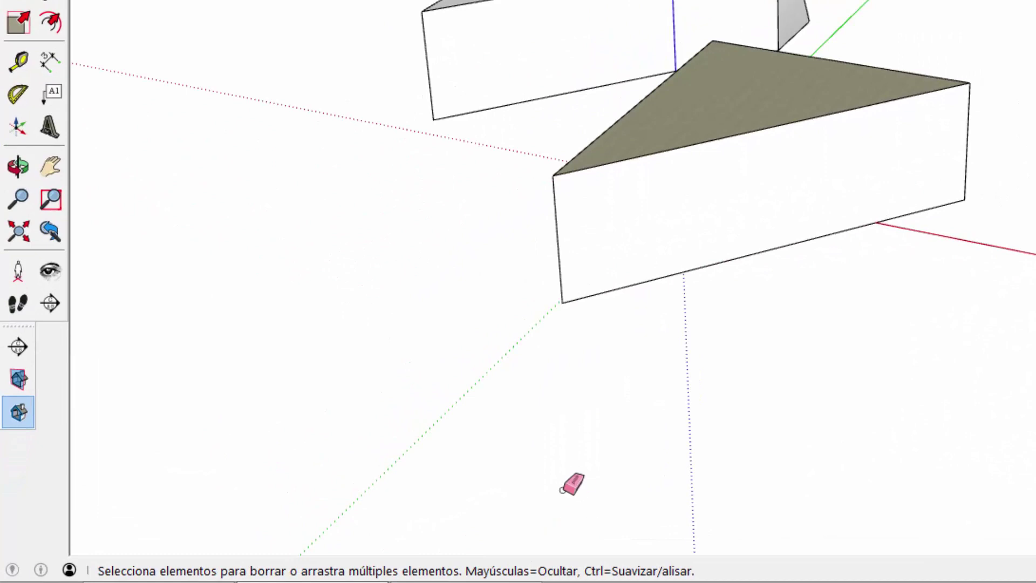
middle_click_drag(648, 232, 593, 324)
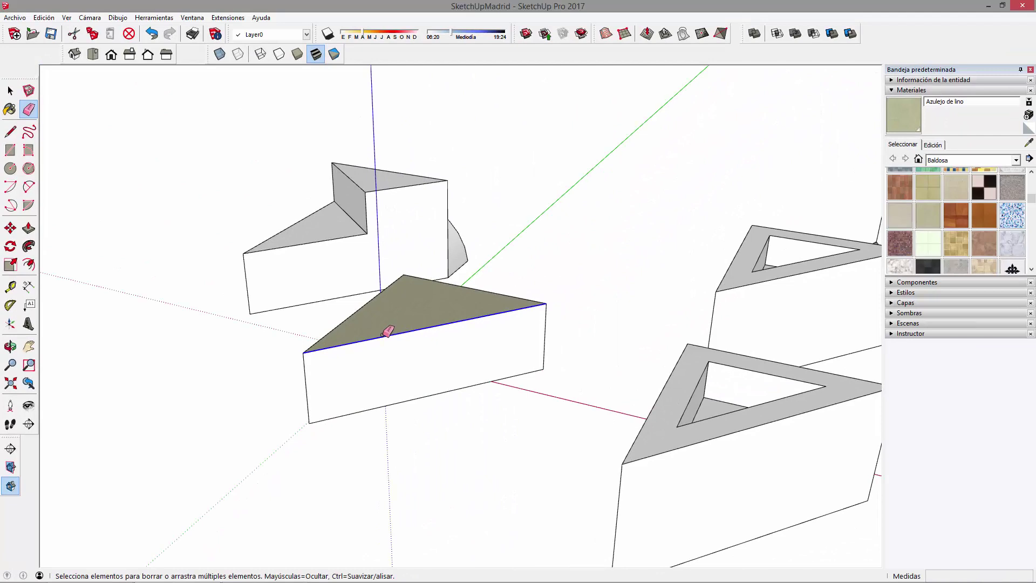
left_click_drag(404, 398, 410, 399)
mouse_move(555, 347)
middle_mouse_down()
mouse_move(413, 331)
mouse_move(596, 370)
mouse_move(545, 273)
middle_mouse_up()
left_click(415, 336)
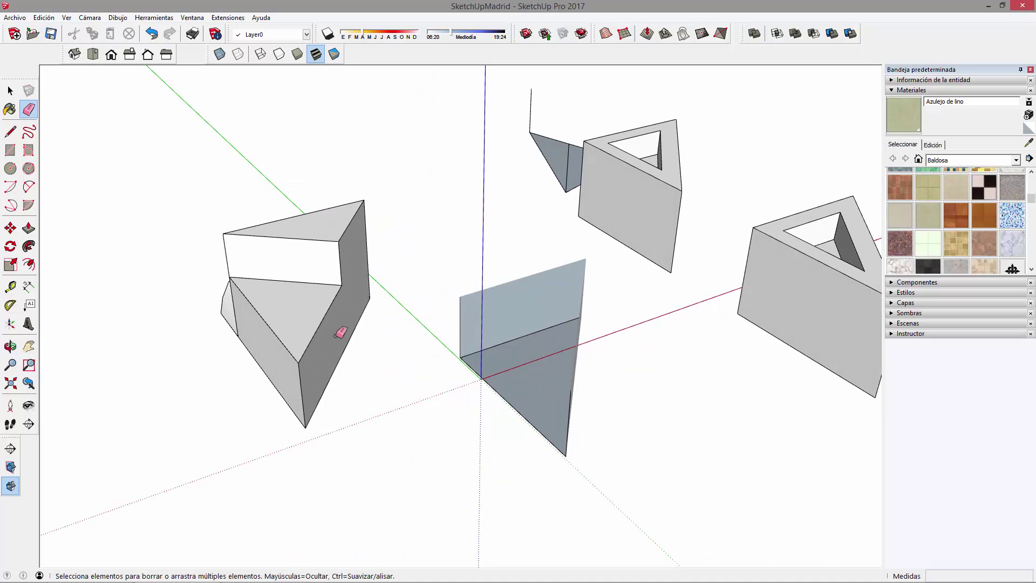
- Soften four edges of the left prism with Ctrl+Eraser so its faces blend
left_click(321, 239, "ctrl")
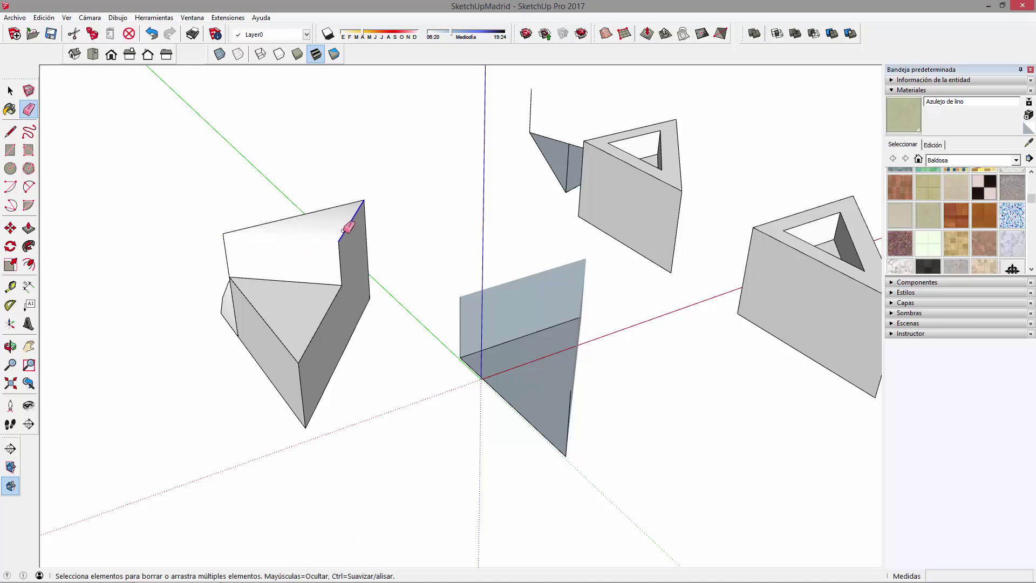
left_click(343, 231, "ctrl")
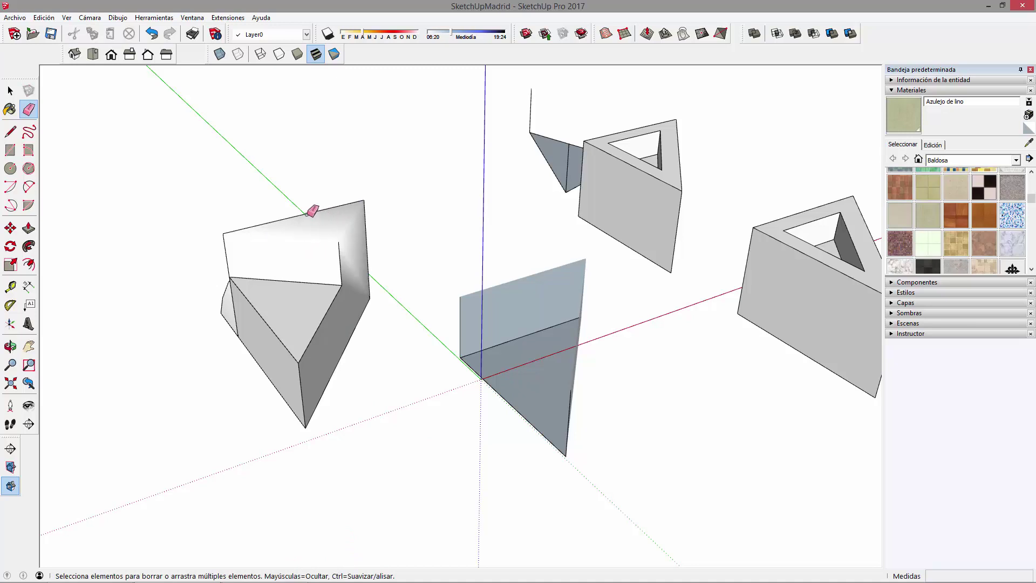
left_click(307, 214, "ctrl")
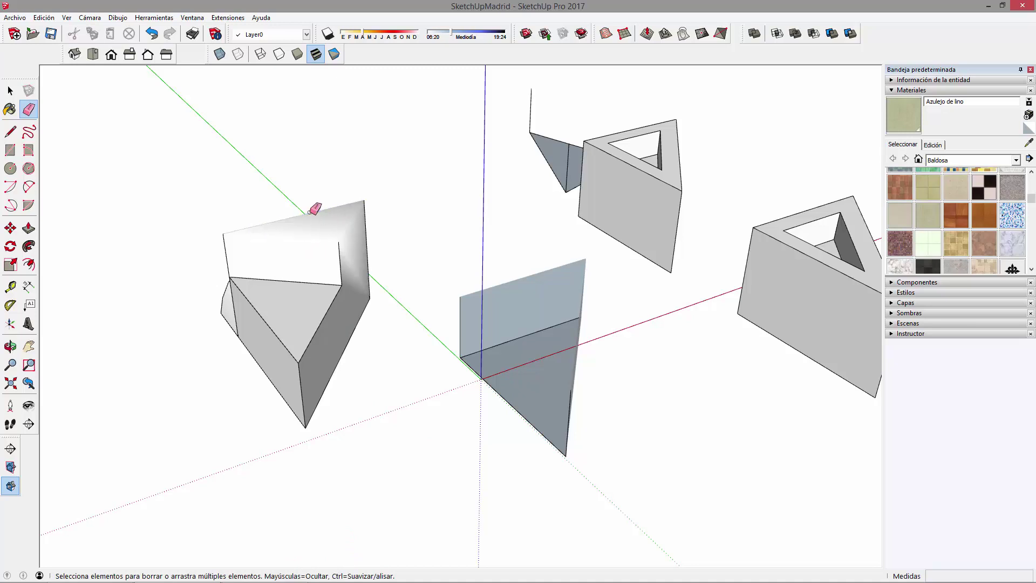
left_click(328, 319, "ctrl")
middle_click_drag(451, 374, 308, 310)
- Select the left prism's smoothed surface, then deselect it and collapse the Materiales panel
key("space")
left_click(308, 310)
double_click(308, 309)
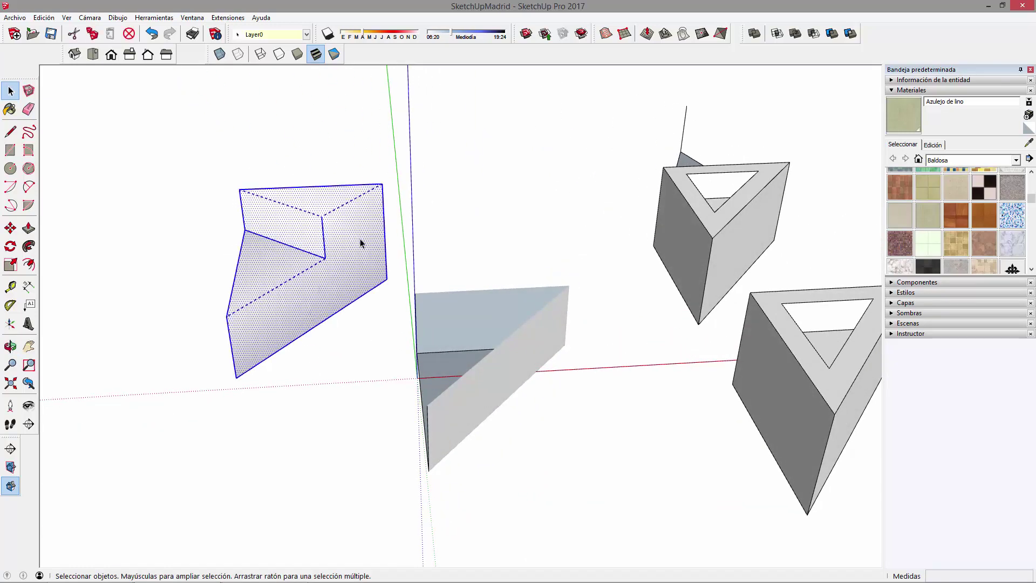
left_click(290, 215)
middle_click_drag(620, 387, 540, 351)
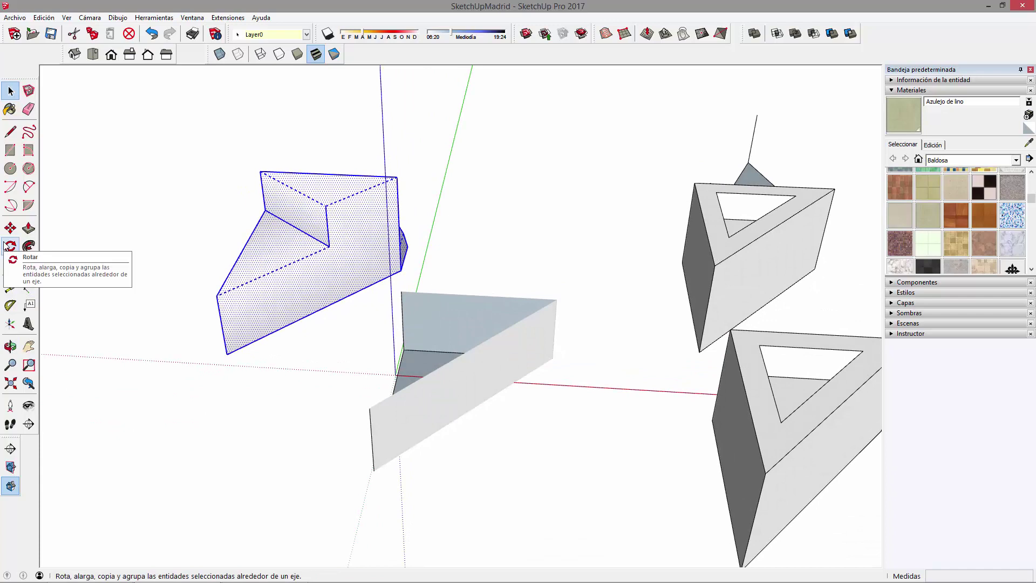
left_click(572, 195)
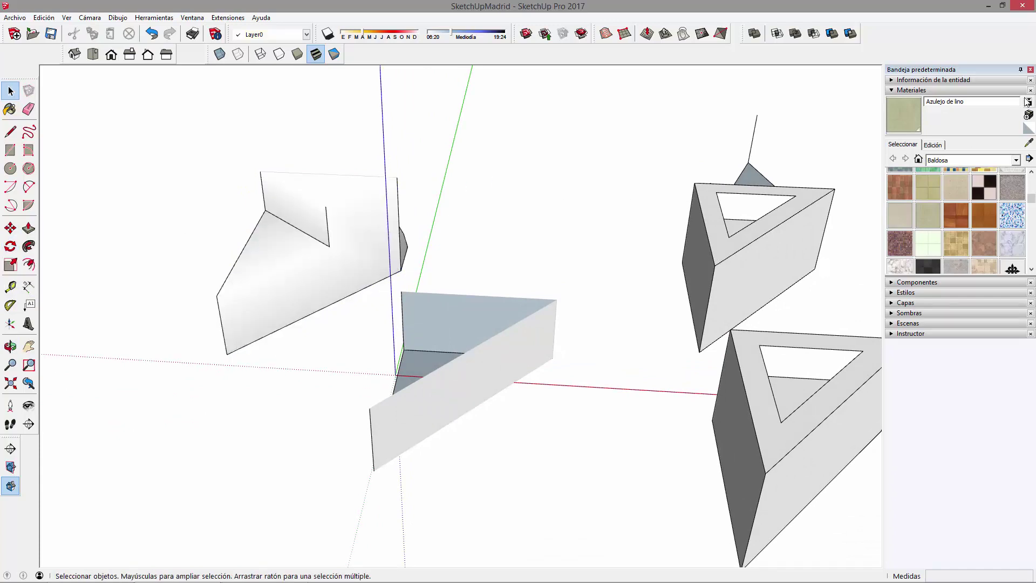
left_click(894, 91)
mouse_move(728, 267)
middle_mouse_down()
mouse_move(519, 396)
mouse_move(252, 258)
middle_mouse_up()
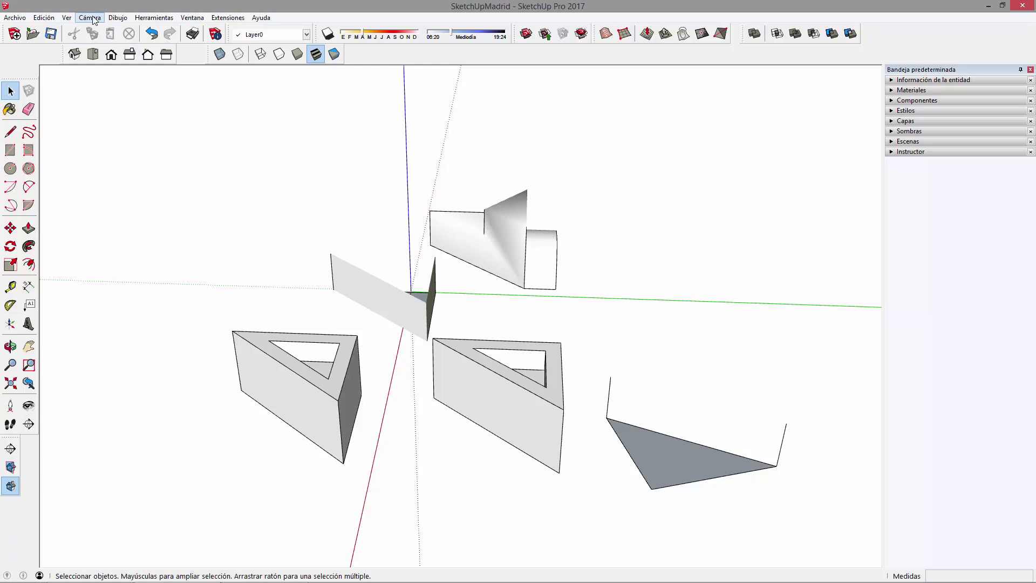
- Check the Herramientas menu for Sígueme, dismiss it, and zoom in close on the prisms
left_click(118, 18)
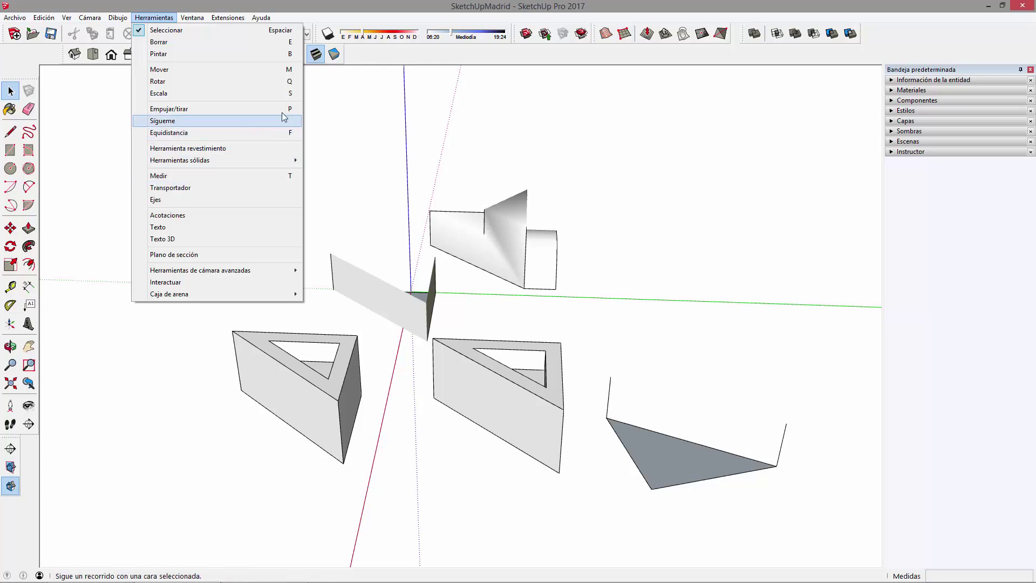
key("Escape")
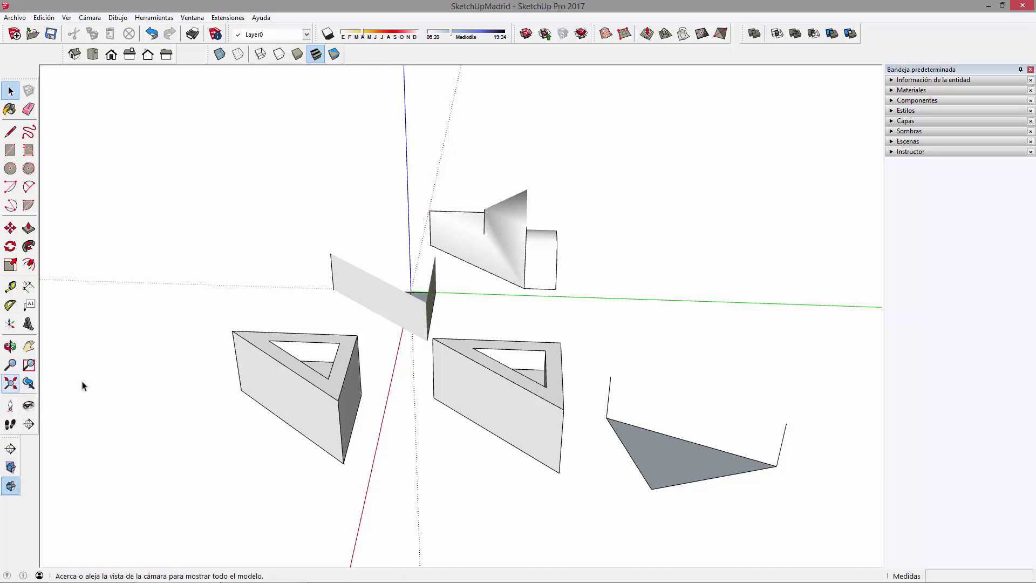
scroll(393, 370, "up", 2)
scroll(411, 389, "up", 3)
scroll(311, 409, "up", 5)
scroll(322, 248, "up", 3)
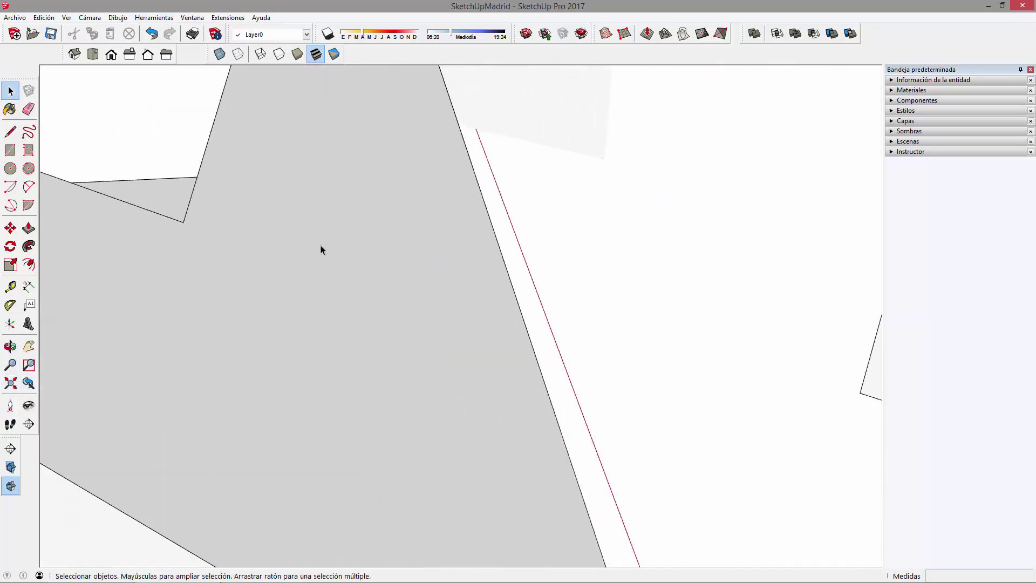
scroll(354, 331, "up", 3)
scroll(403, 380, "up", 2)
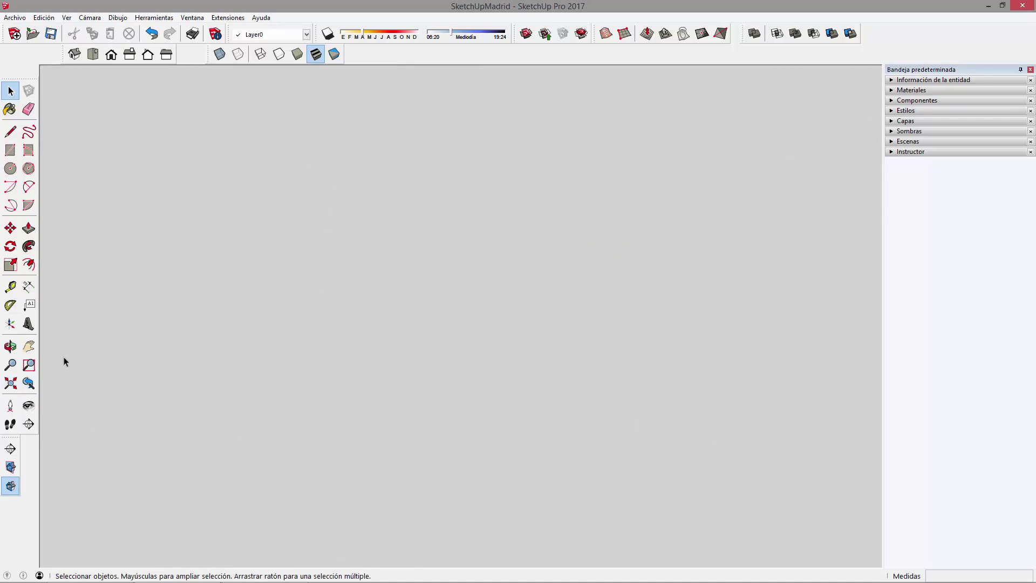
- Zoom Extents to fit the whole model, then pan and orbit it to a new angle
left_click(11, 383)
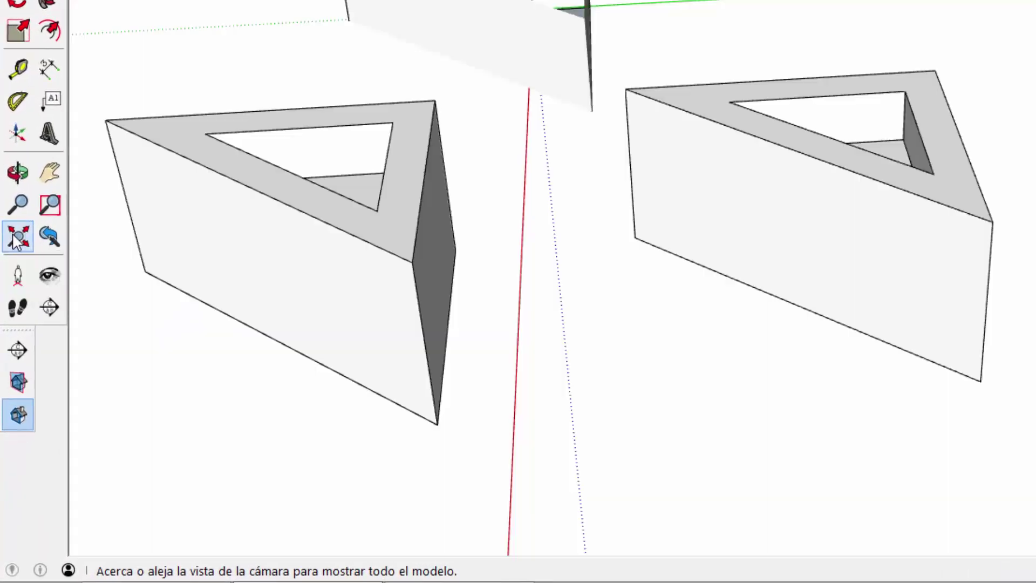
middle_click_drag(331, 346, 519, 348)
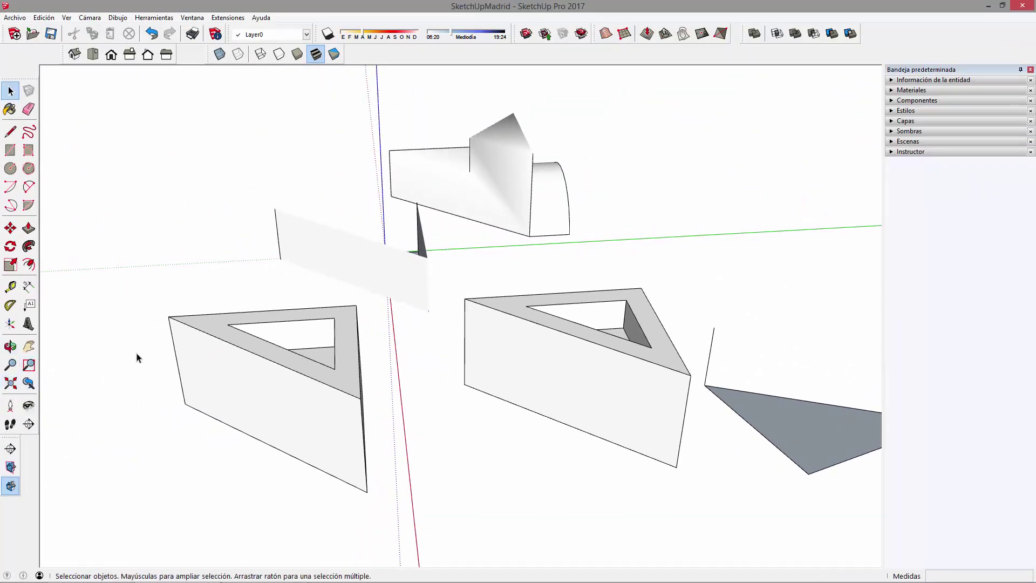
left_click(67, 17)
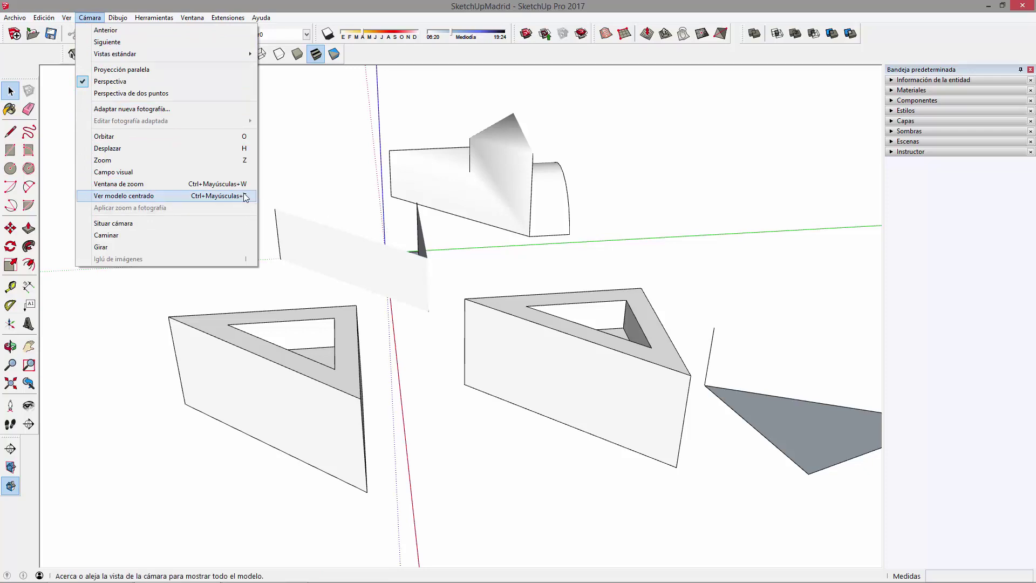
left_click(323, 201)
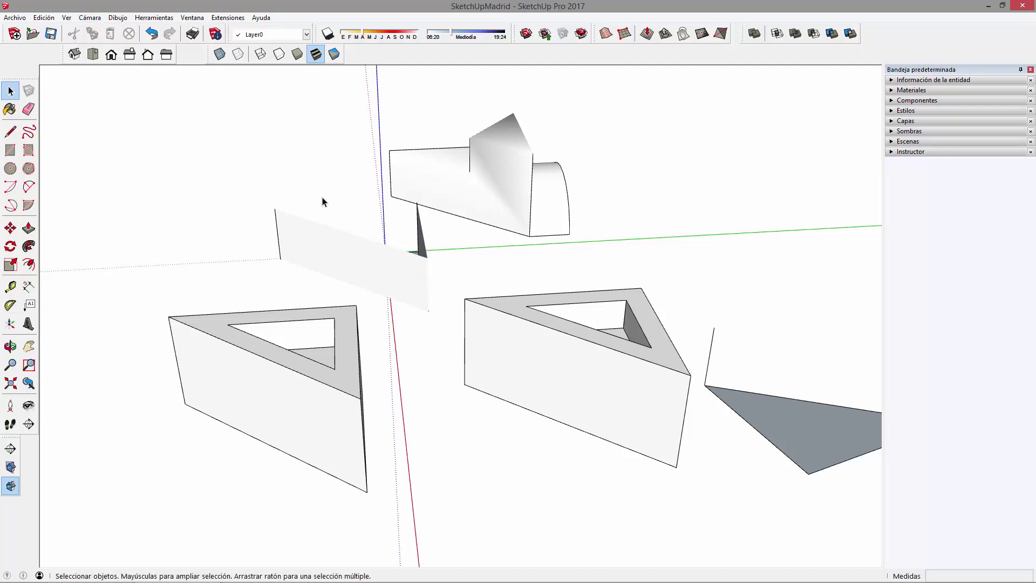
scroll(407, 423, "up", 2)
scroll(442, 294, "up", 5)
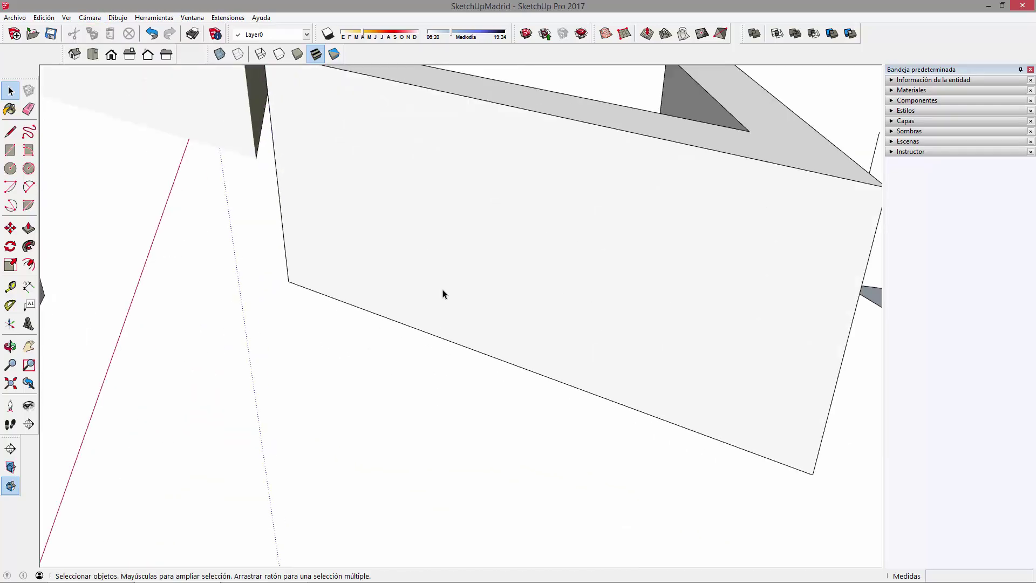
scroll(442, 294, "down", 6)
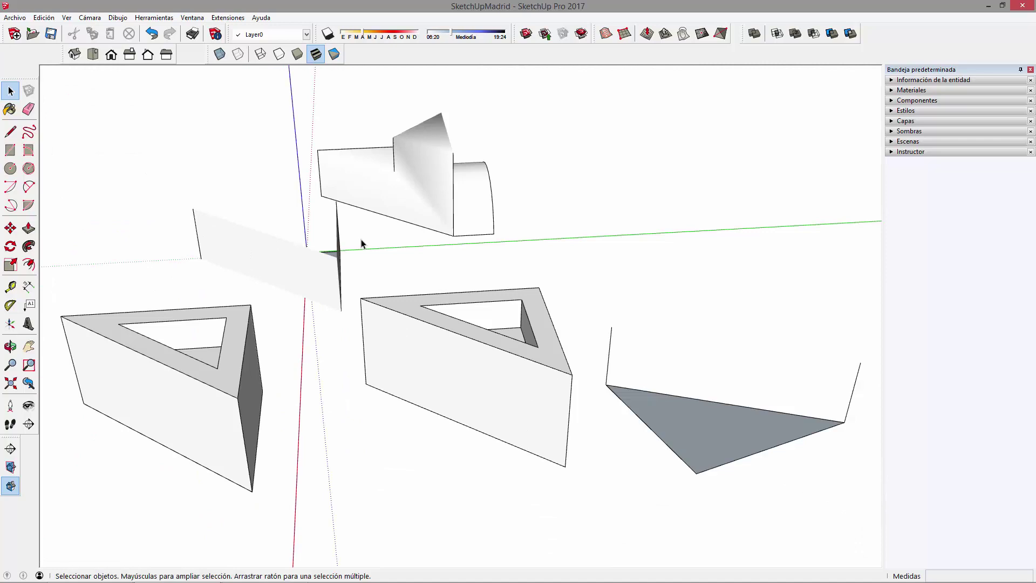
mouse_move(534, 232)
middle_mouse_down("shift")
mouse_move(447, 231)
mouse_move(506, 222)
middle_mouse_up("shift")
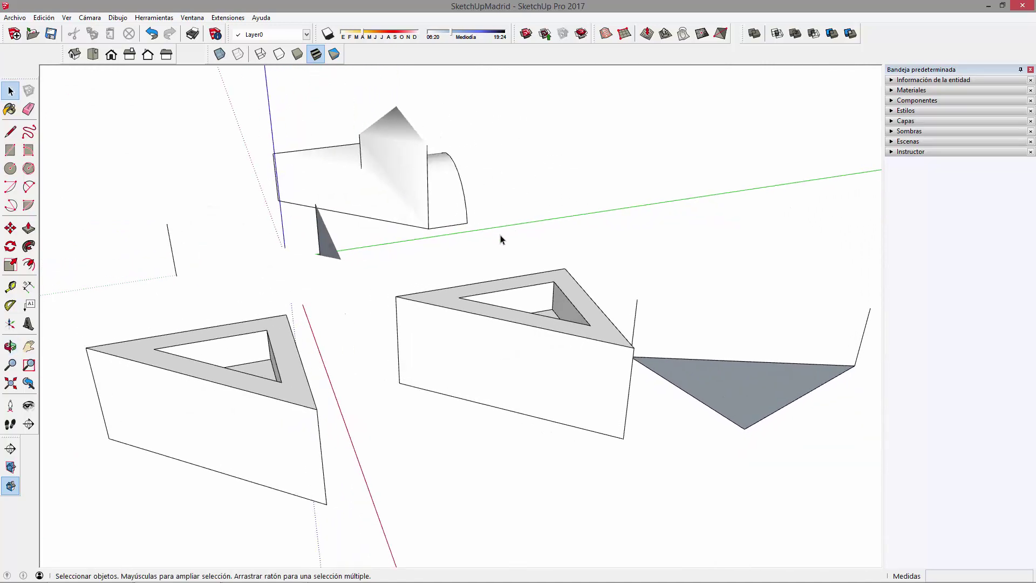
scroll(501, 235, "down", 2)
middle_click_drag(505, 286, 388, 262)
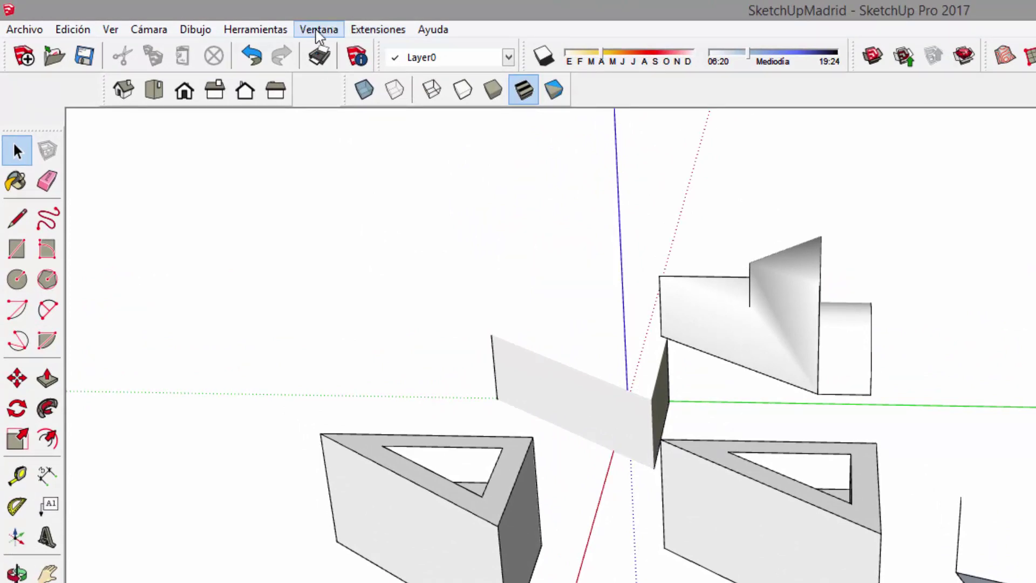
- Bring up Ventana > Preferencias and move the dialog up and left
left_click(329, 36)
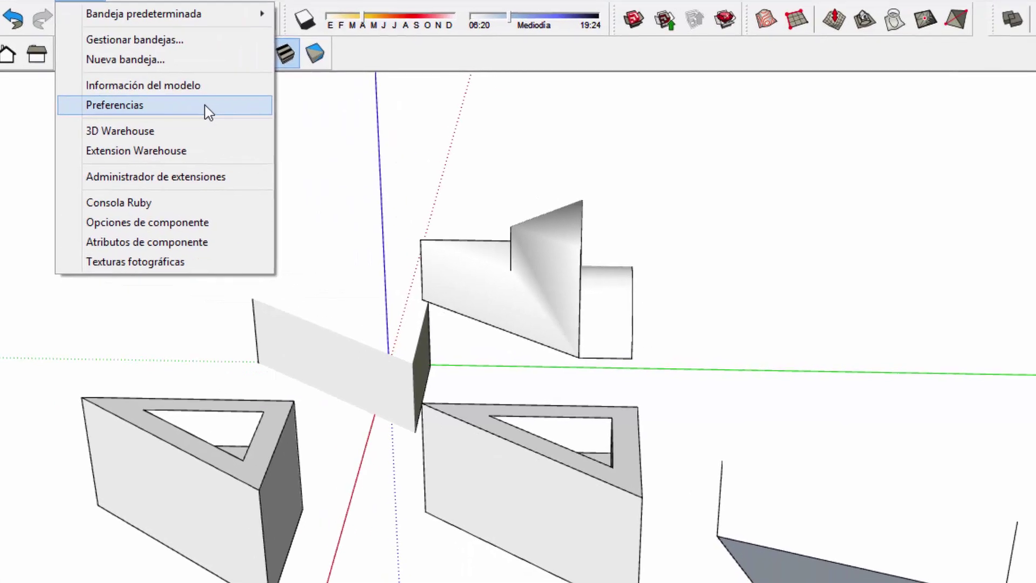
left_click(448, 143)
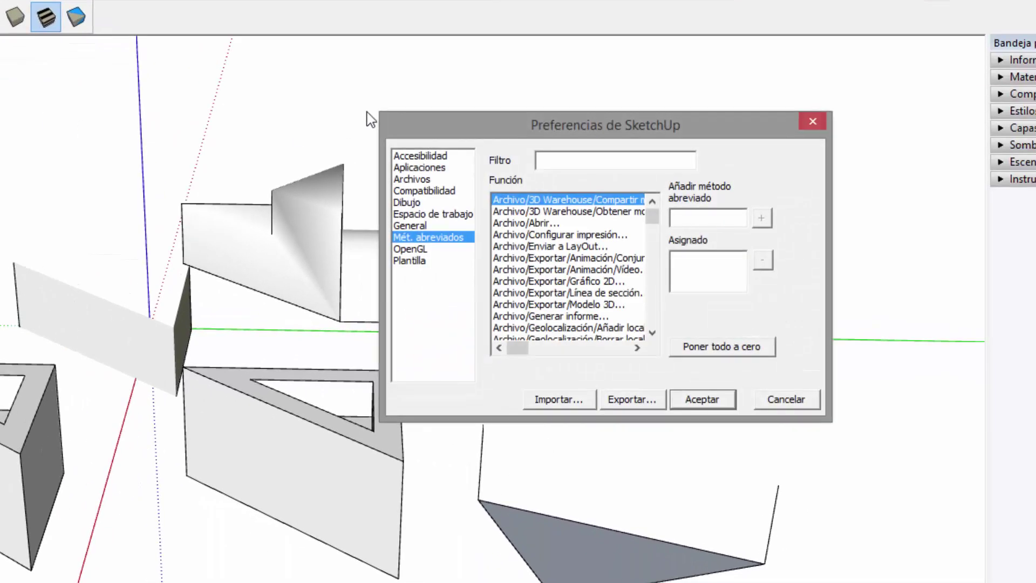
left_click_drag(510, 122, 244, 97)
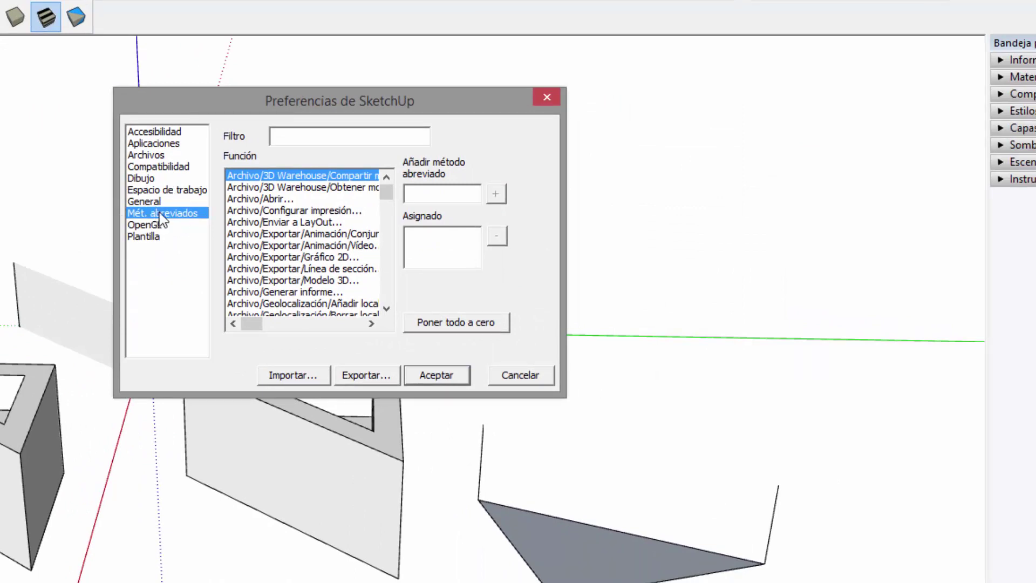
left_click_drag(386, 197, 385, 267)
mouse_move(387, 259)
left_mouse_down()
mouse_move(386, 175)
mouse_move(389, 298)
mouse_move(386, 215)
left_mouse_up()
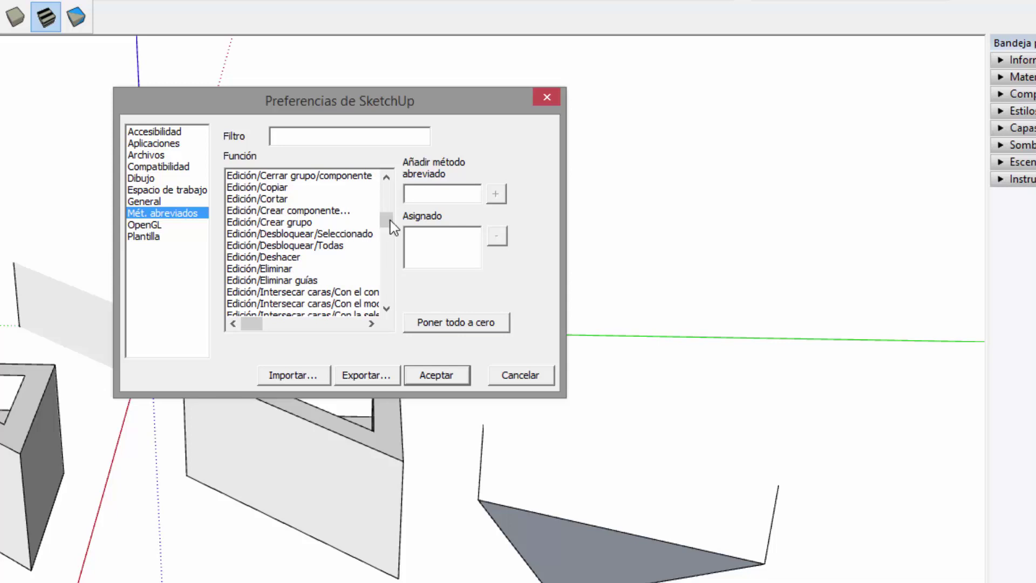
left_click_drag(388, 218, 386, 203)
- Filter the shortcuts by 'línea' and select Dibujo/Líneas/Línea
left_click(341, 136)
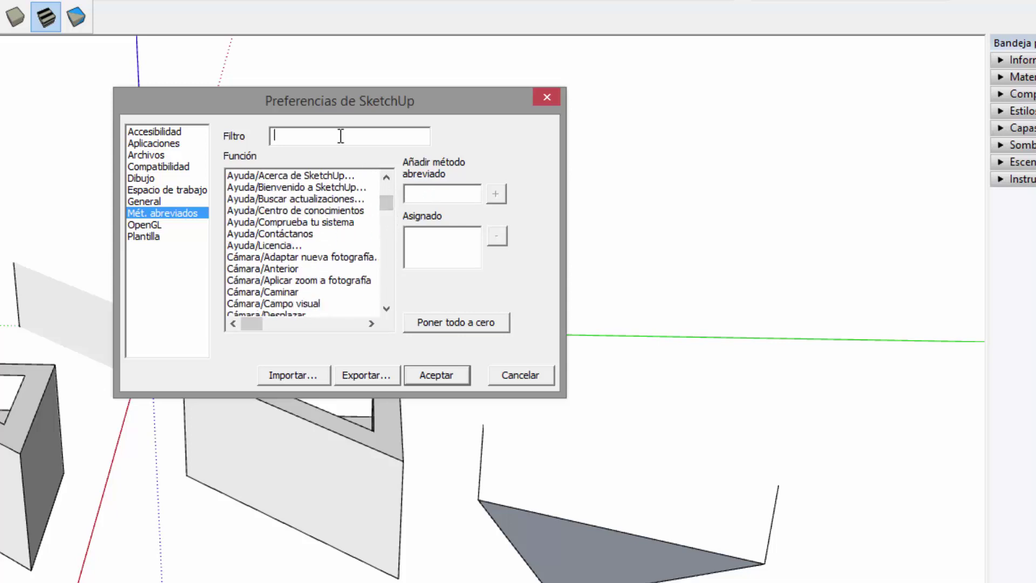
type("línea")
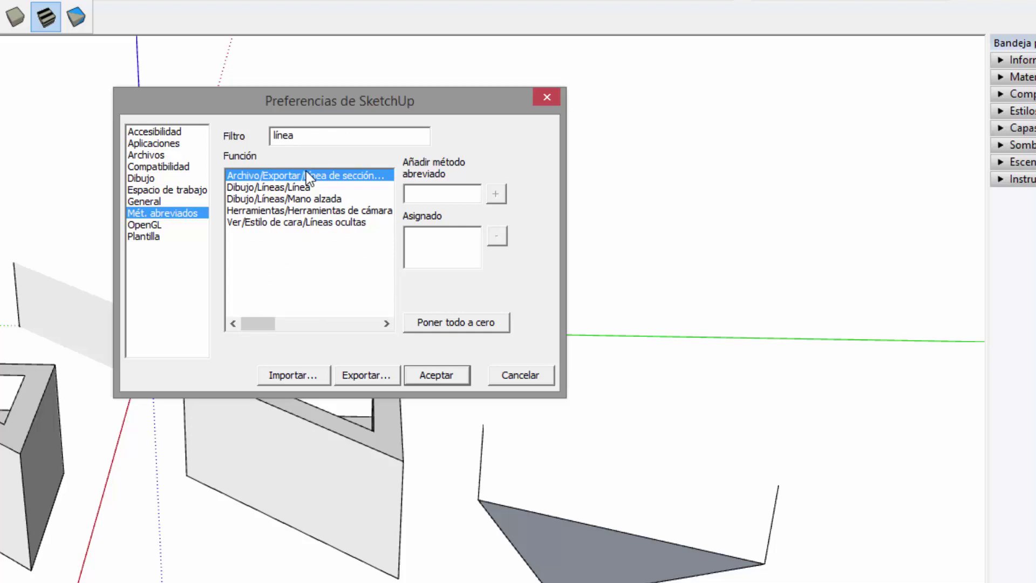
left_click(309, 188)
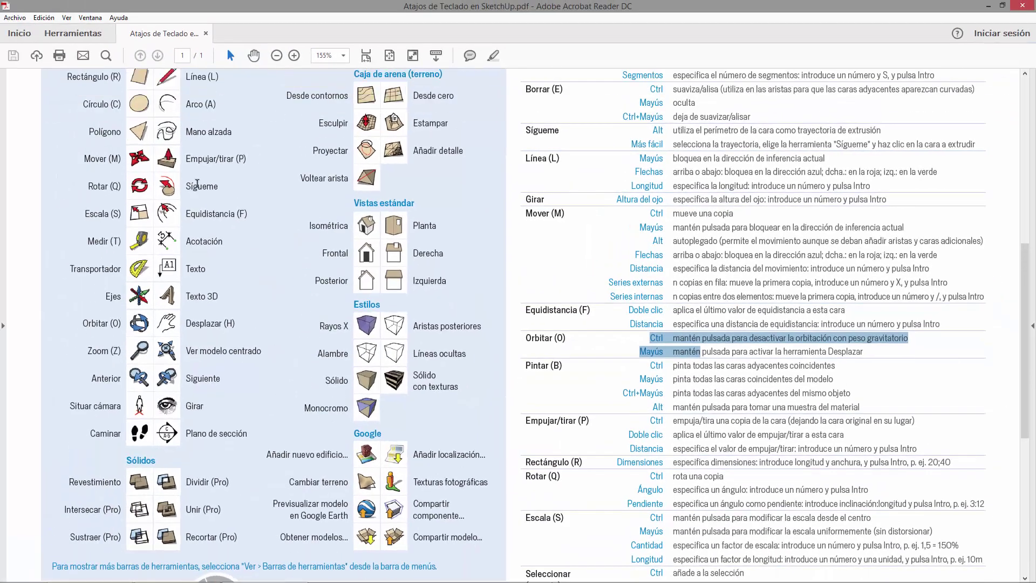
- Mark the Línea (L) entry in the shortcuts PDF, then minimize the reader
scroll(197, 184, "up", 4)
left_click(219, 161)
left_click(181, 163, "shift")
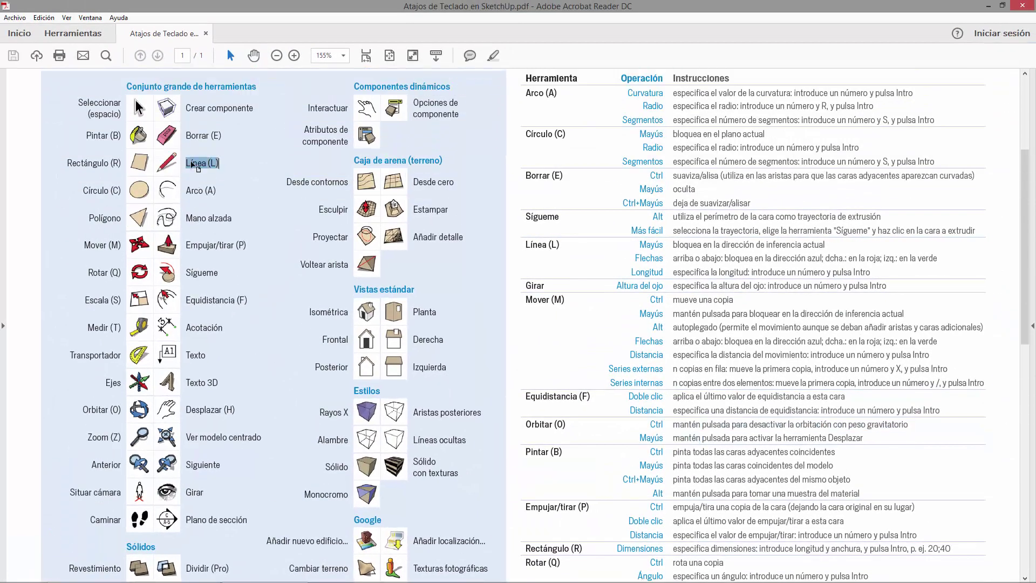
left_click(983, 7)
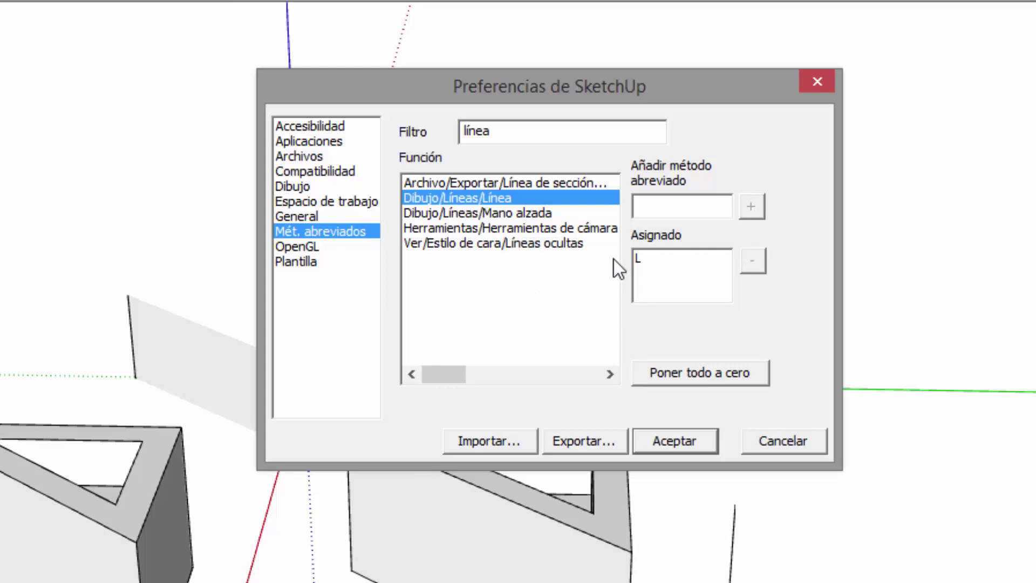
- Clear the shortcut filter and search for 'ver modelo c'
left_click(653, 260)
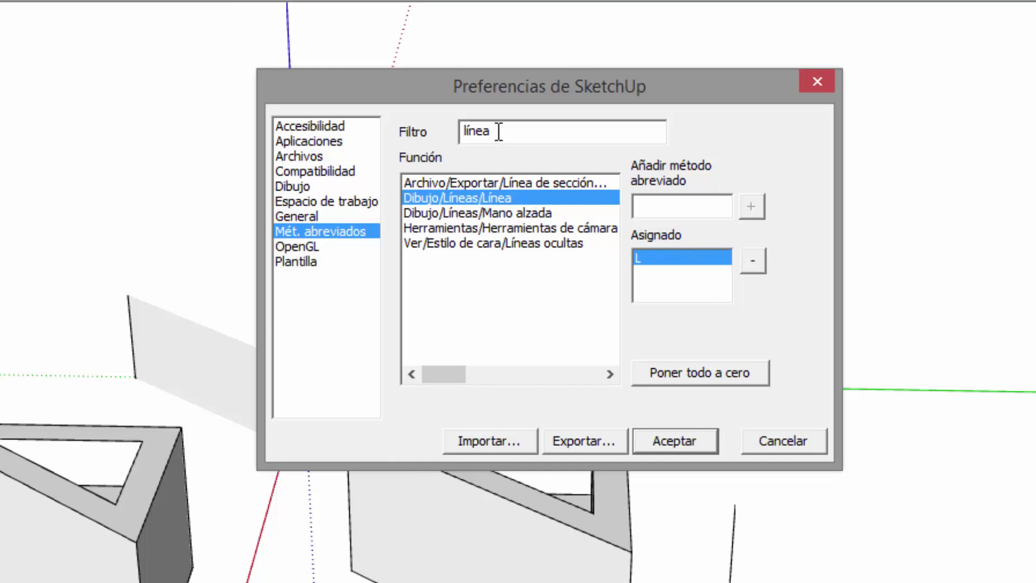
double_click(527, 123)
key("BackSpace")
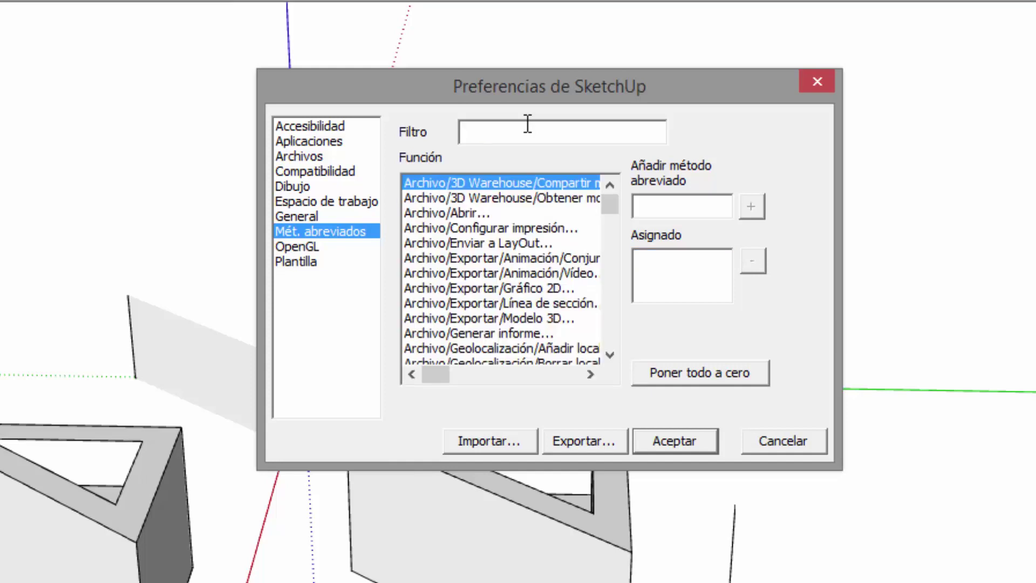
type("ve")
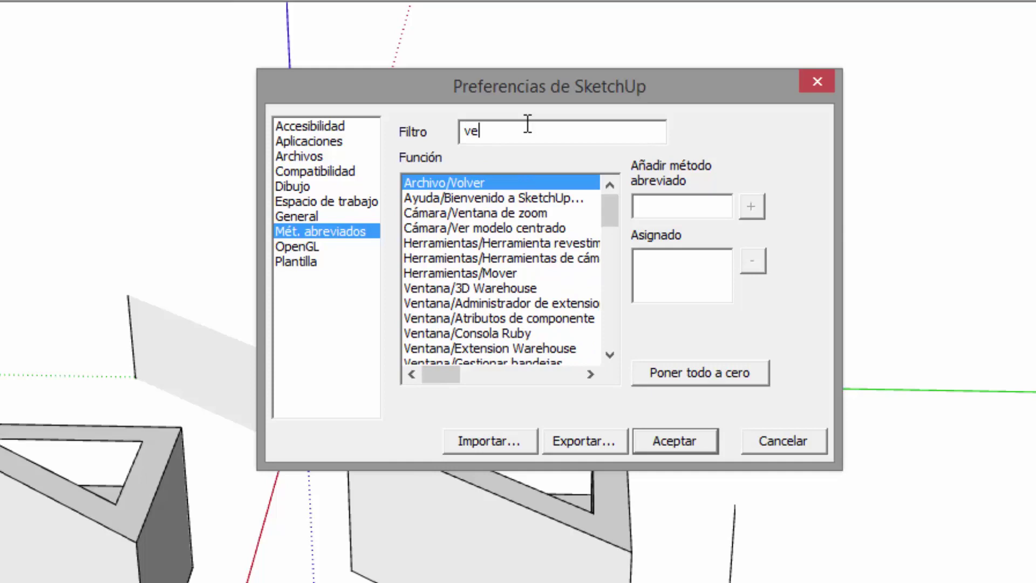
type("r modelos")
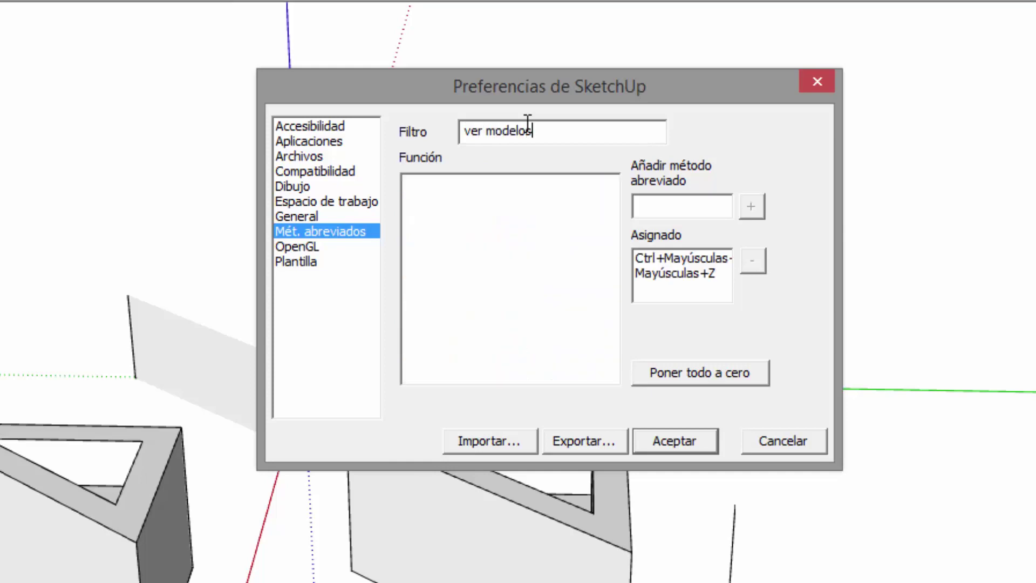
key("BackSpace")
type(" c")
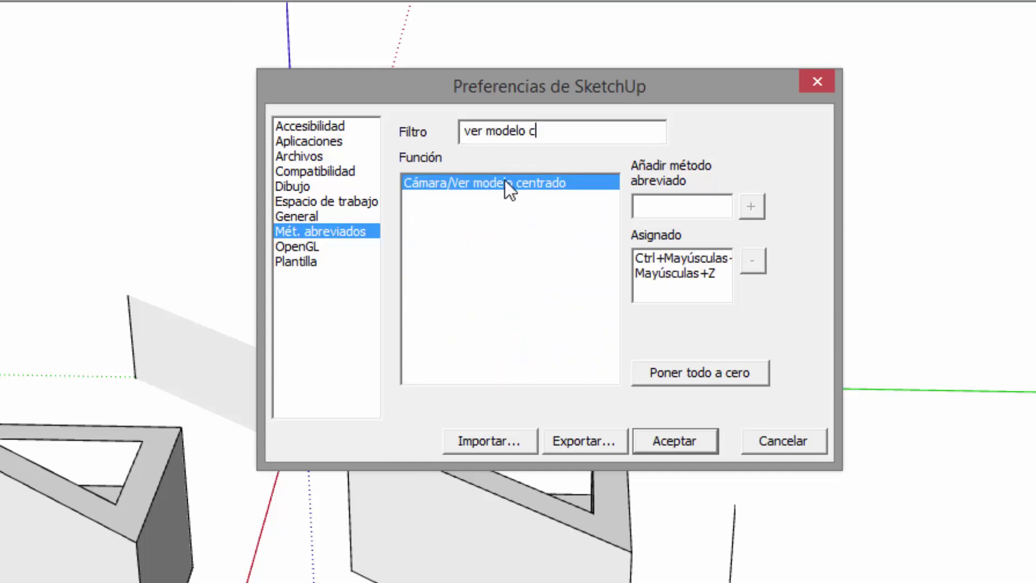
- Add Y as an extra shortcut for Cámara/Ver modelo centrado and apply with Aceptar
left_click(695, 272)
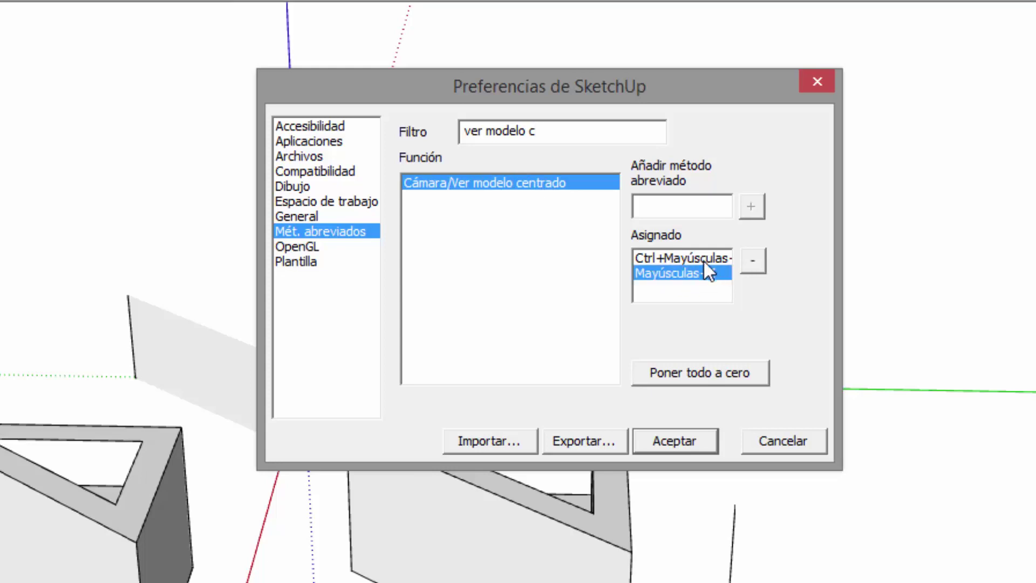
left_click(703, 260)
left_click(703, 274)
left_click(679, 261)
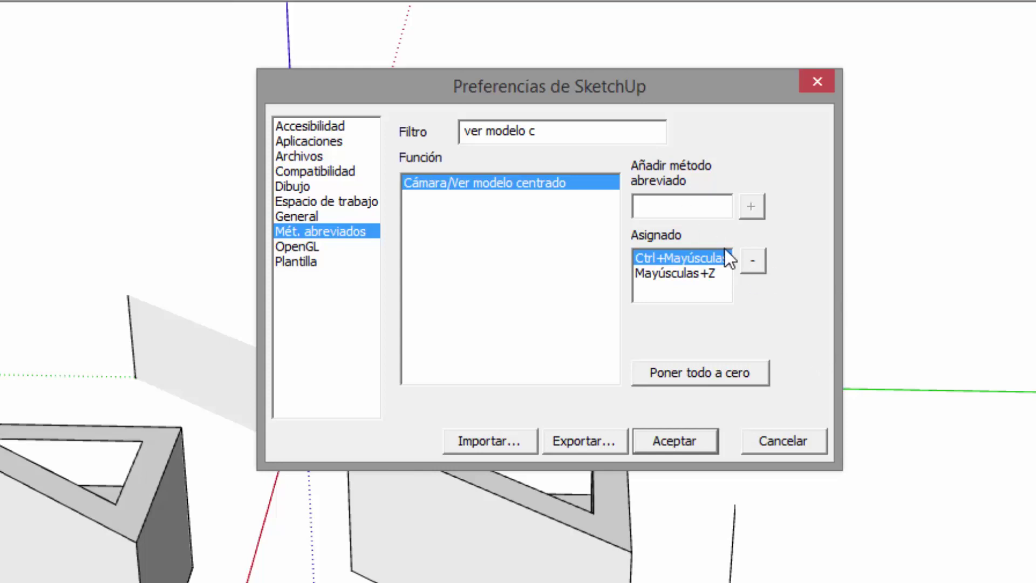
left_click(711, 274)
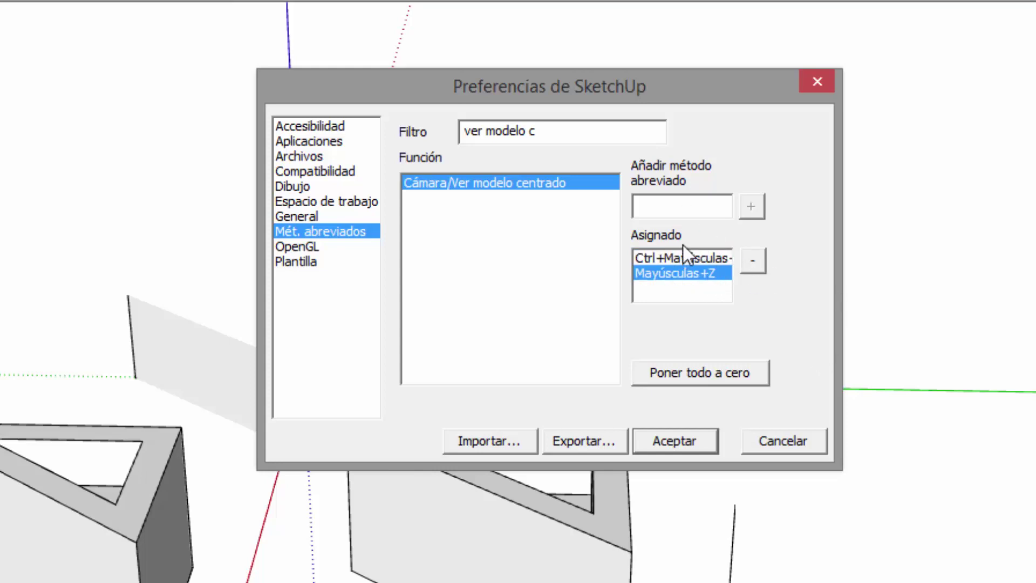
left_click(695, 207)
type("Y")
left_click(756, 213)
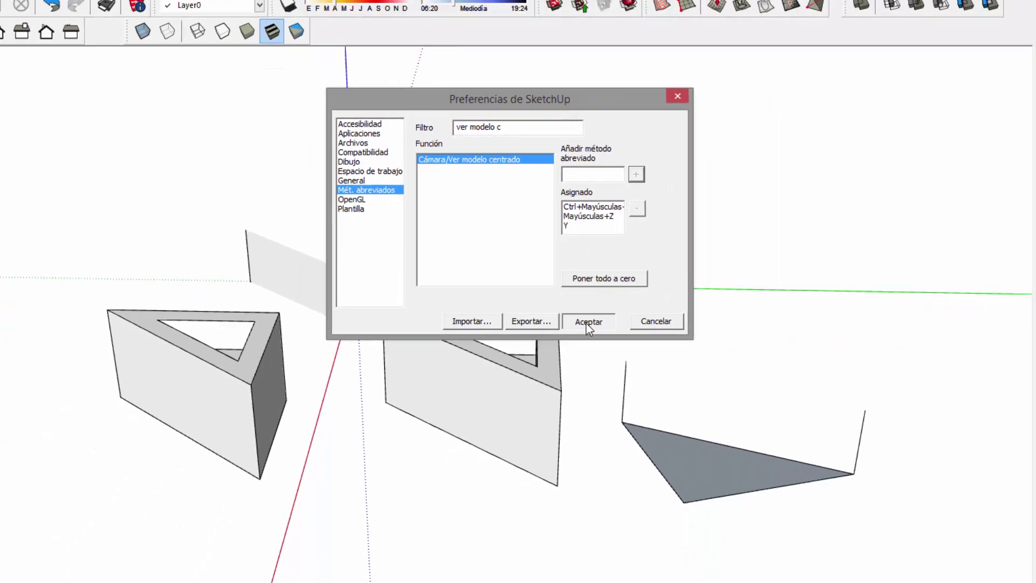
left_click(587, 323)
scroll(449, 299, "up", 1)
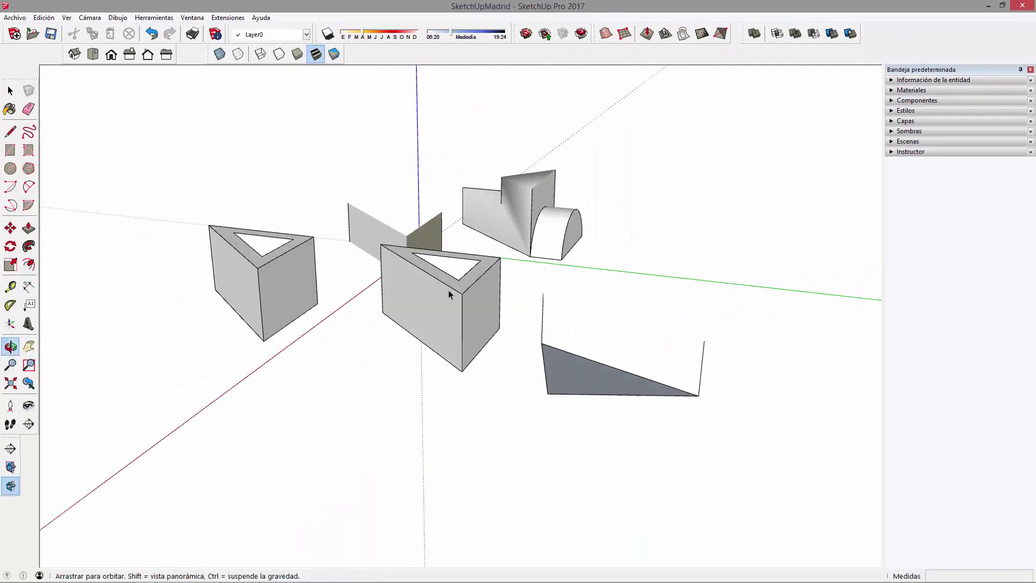
scroll(449, 299, "up", 3)
scroll(449, 299, "down", 3)
scroll(449, 299, "up", 3)
scroll(450, 302, "down", 3)
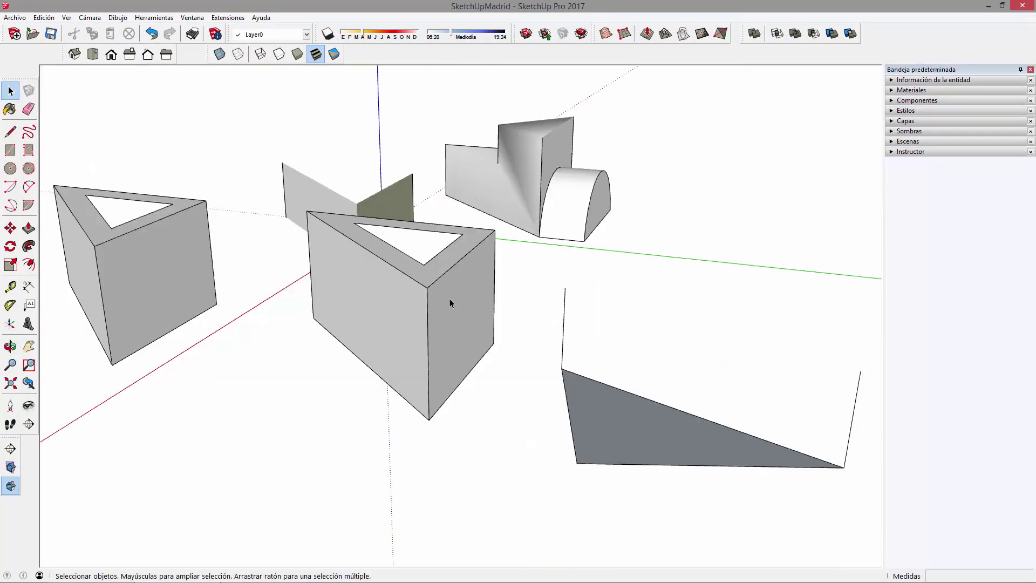
scroll(450, 297, "down", 3)
scroll(459, 296, "down", 3)
scroll(469, 313, "down", 2)
scroll(469, 308, "up", 2)
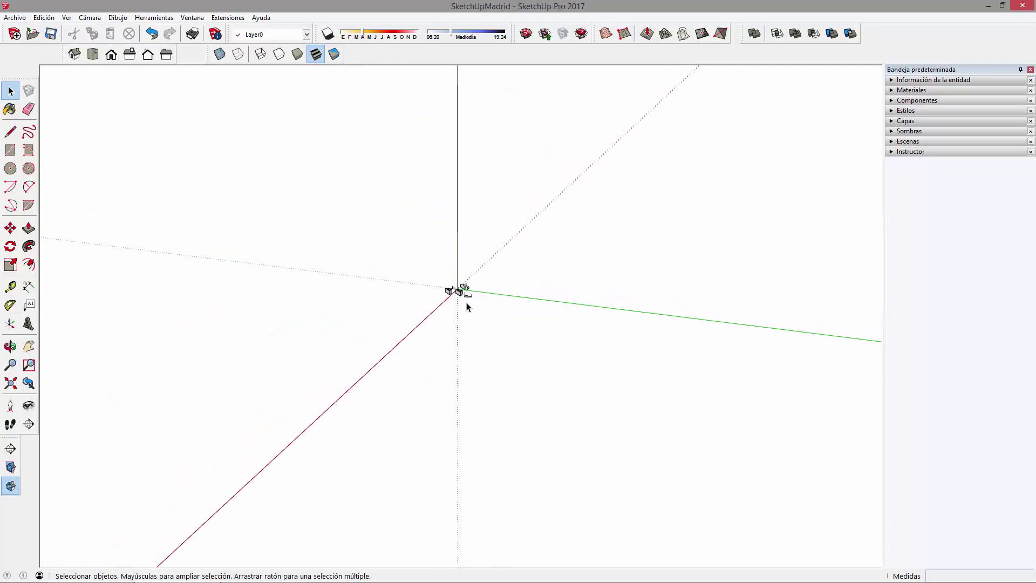
scroll(466, 307, "up", 5)
scroll(466, 304, "down", 3)
scroll(470, 324, "down", 2)
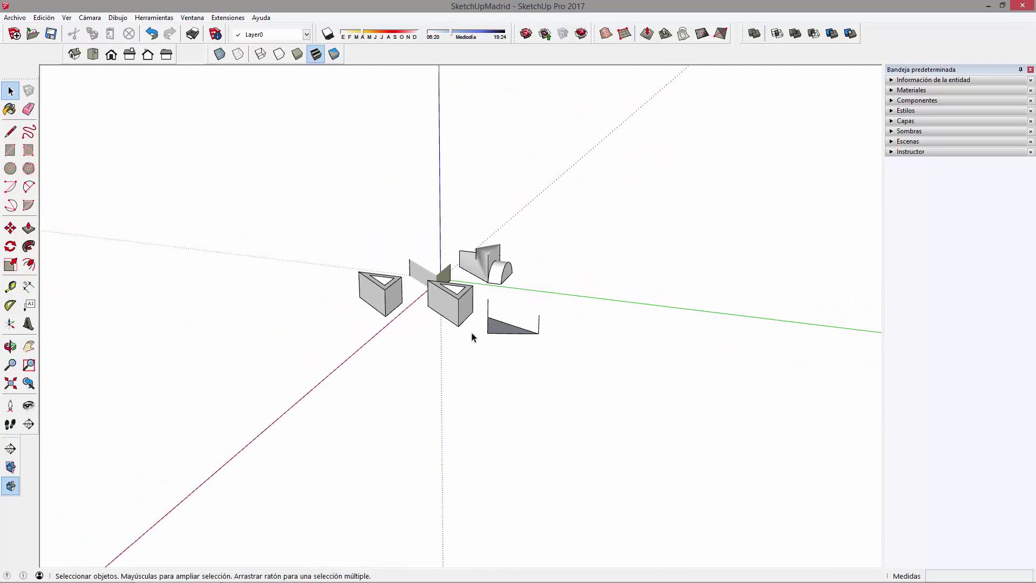
scroll(474, 345, "up", 5)
scroll(450, 269, "down", 1)
scroll(497, 296, "down", 1)
mouse_move(151, 120)
left_mouse_down()
mouse_move(468, 272)
mouse_move(755, 467)
left_mouse_up()
middle_click_drag(501, 330, 573, 333)
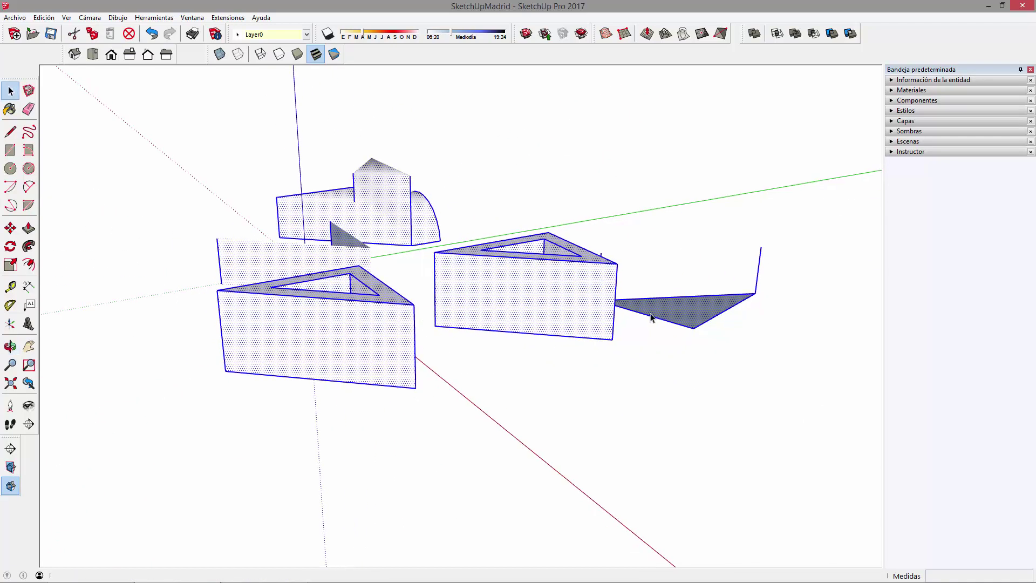
middle_click_drag(513, 354, 426, 356)
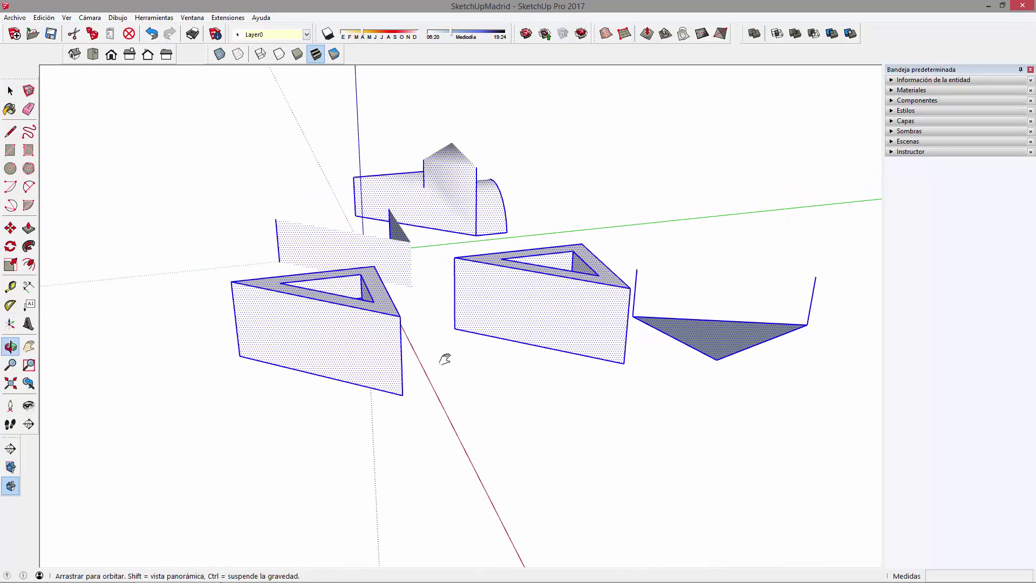
left_click(210, 353)
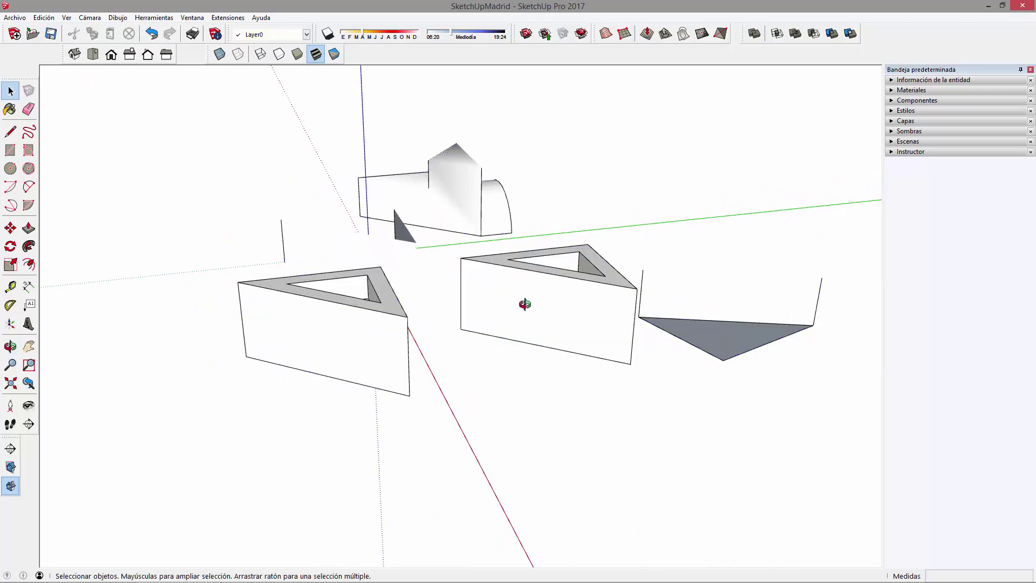
- Select the left triangular prism and scale it down from a corner, noticeably smaller
middle_click_drag(523, 303, 354, 301)
left_click_drag(148, 108, 797, 505)
left_click(347, 384)
triple_click(249, 291)
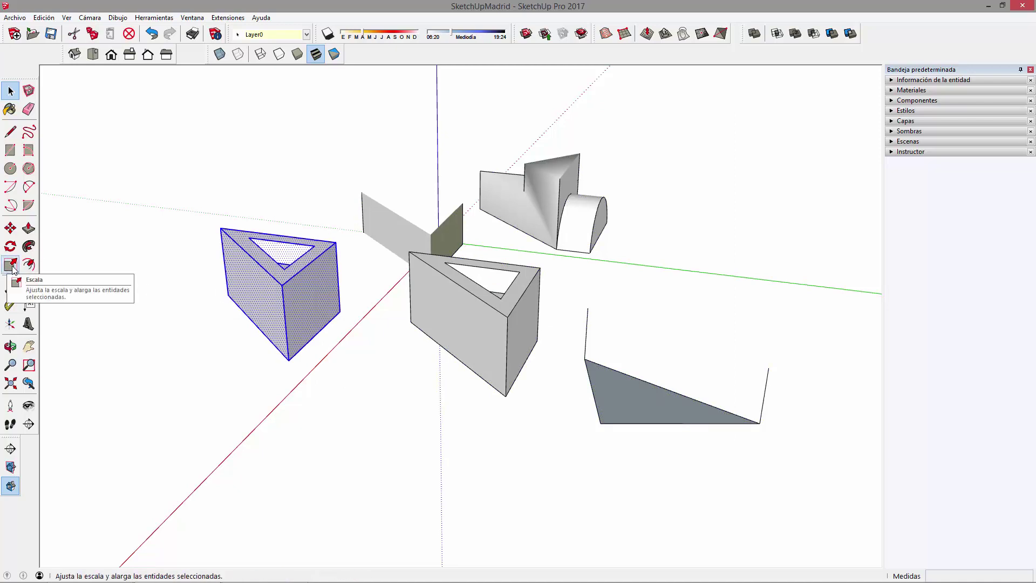
mouse_move(290, 321)
middle_mouse_down()
mouse_move(280, 316)
mouse_move(296, 307)
middle_mouse_up()
key("s")
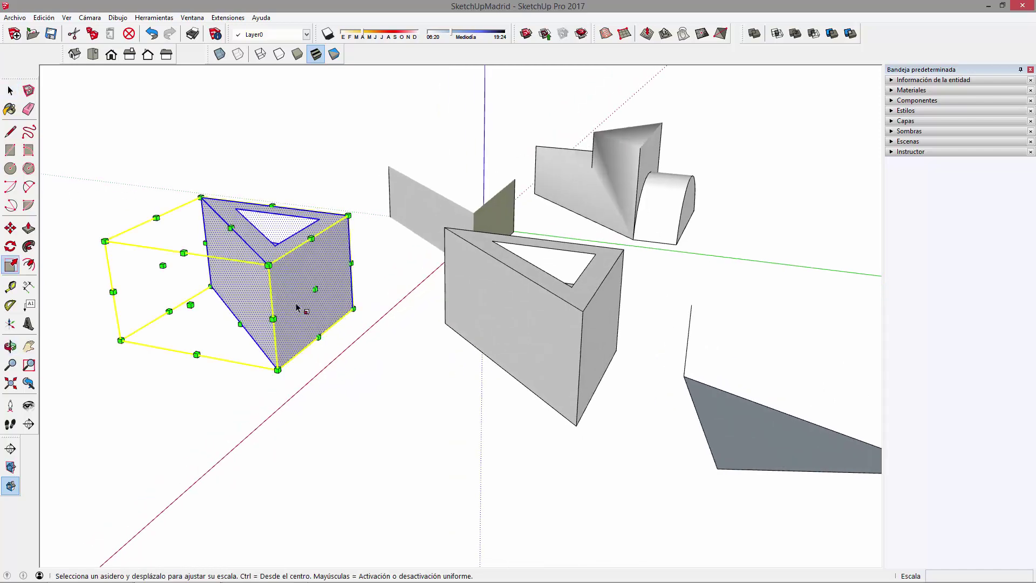
mouse_move(348, 216)
left_mouse_down()
mouse_move(377, 195)
mouse_move(347, 201)
mouse_move(270, 264)
left_mouse_up()
key("space")
left_click(317, 194)
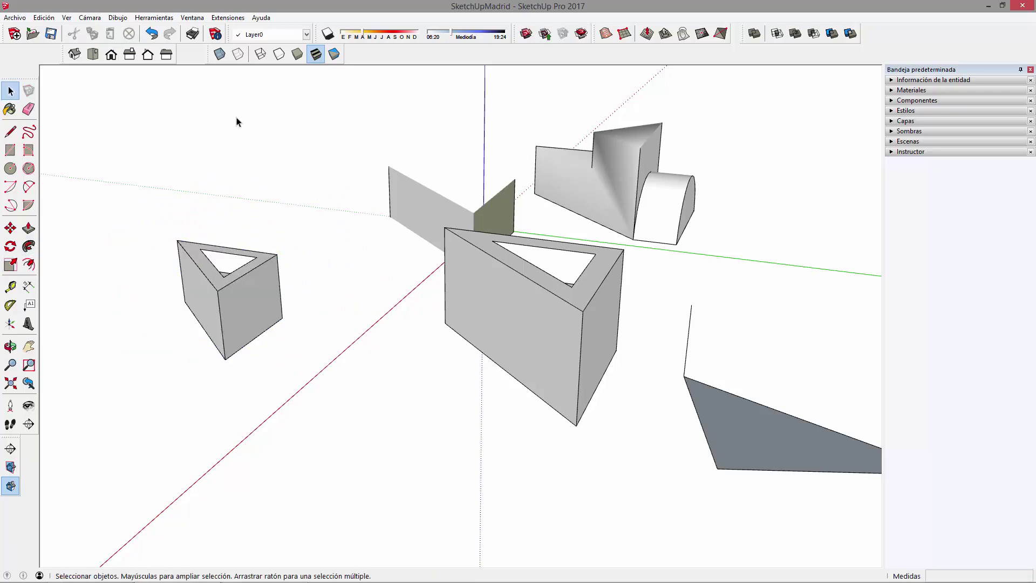
- Open the Preferencias shortcuts page and filter the command list by 'sígu'
left_click(194, 18)
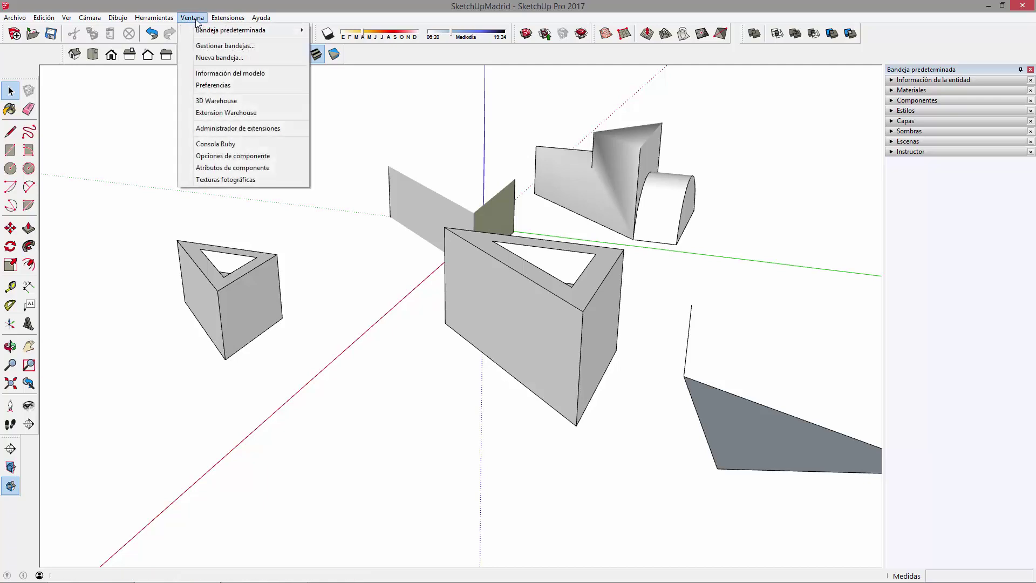
left_click(214, 87)
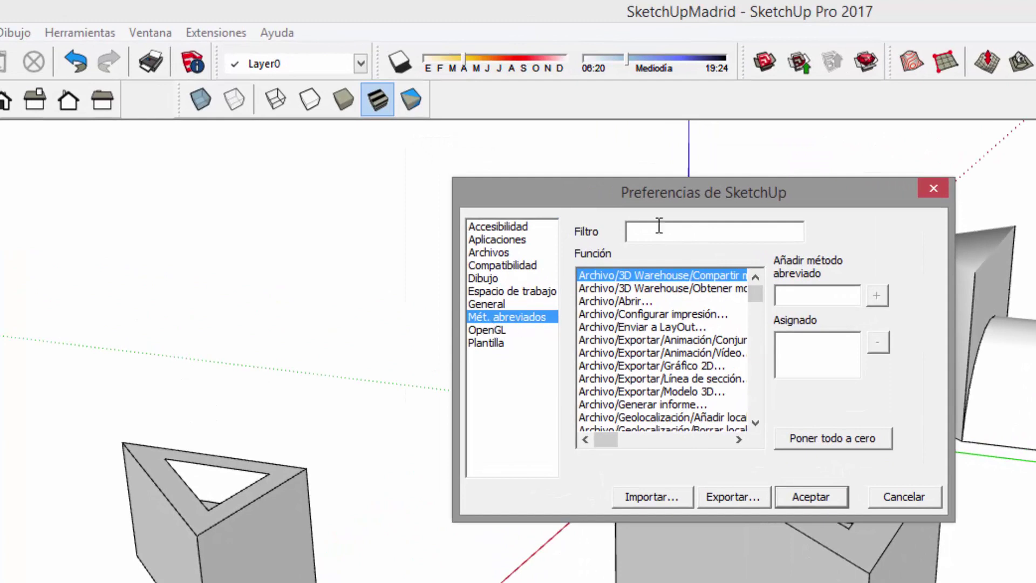
left_click_drag(629, 197, 544, 224)
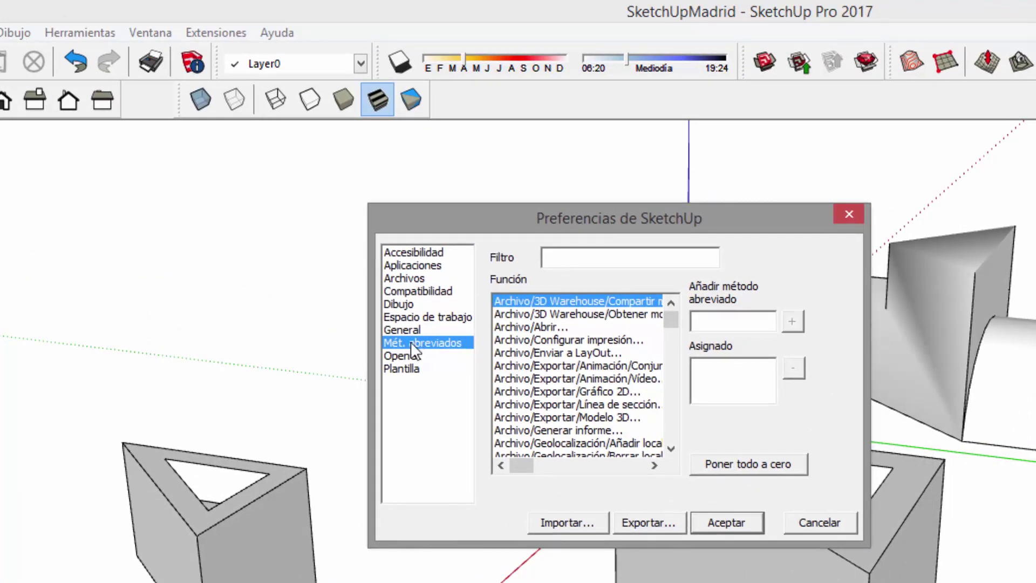
left_click(637, 255)
type("sígu")
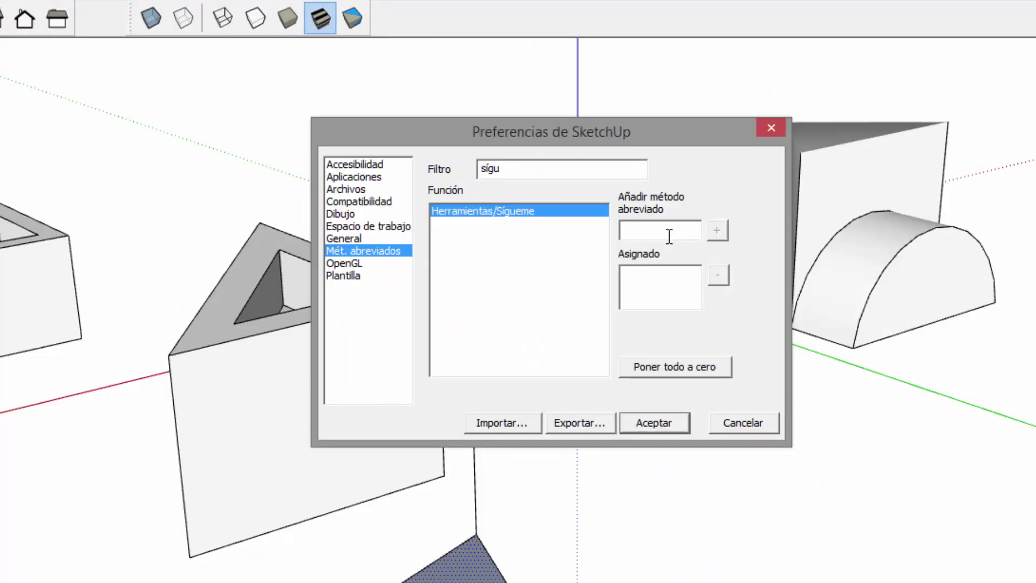
- Assign W to Herramientas/Sígueme after declining to reassign K and I, then accept
key("k")
left_click(718, 232)
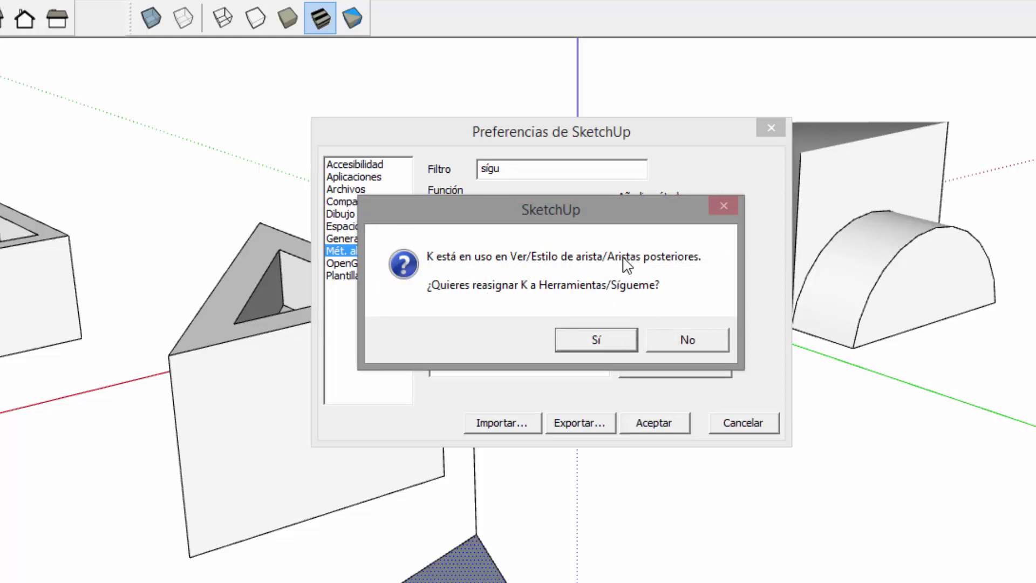
left_click(672, 335)
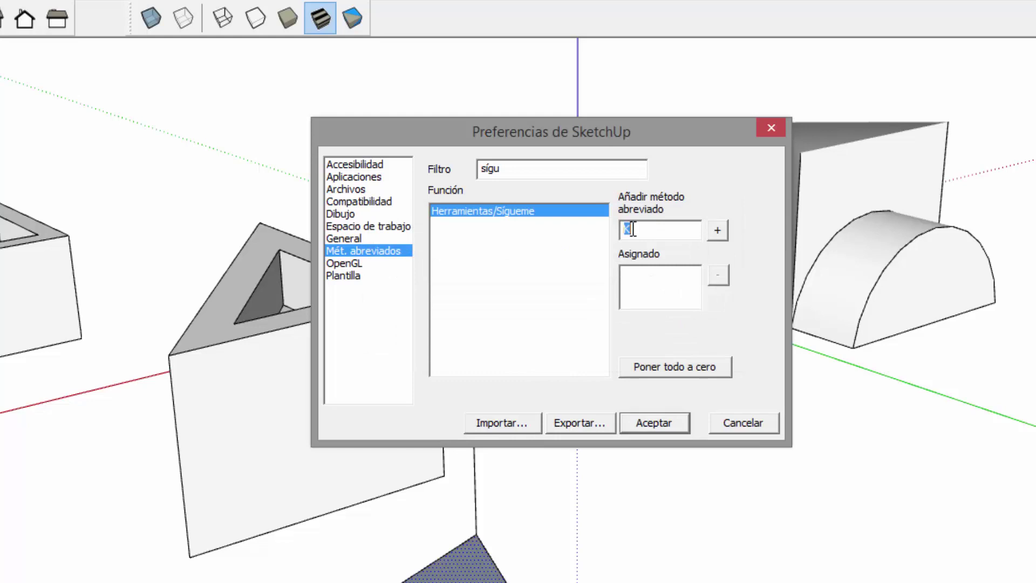
left_click(718, 232)
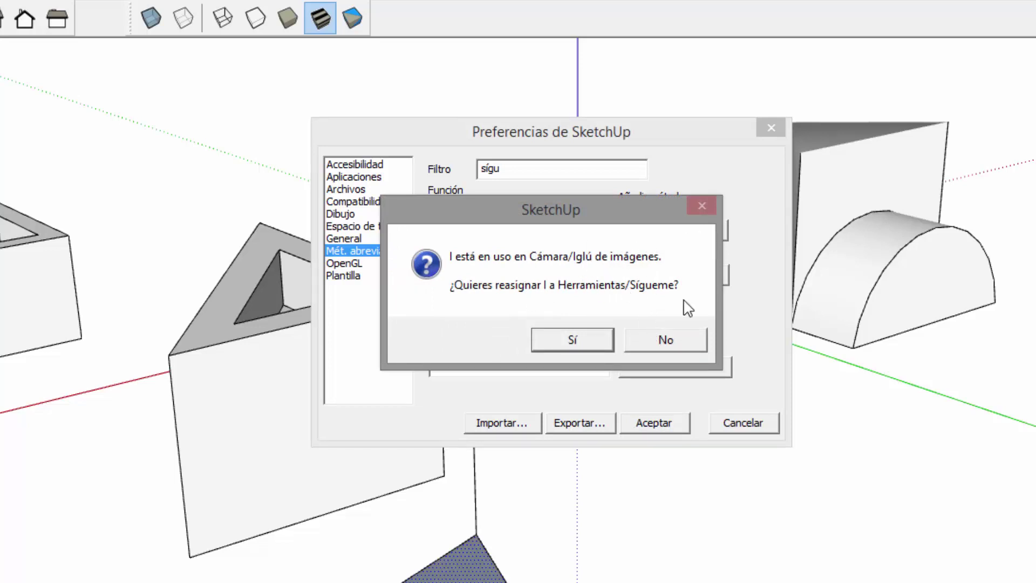
left_click(631, 340)
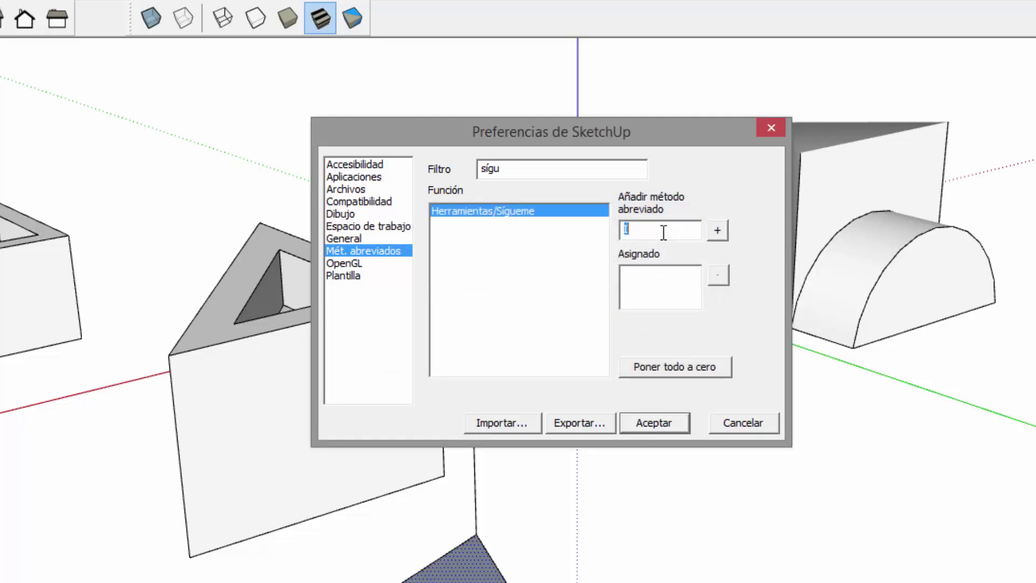
key("w")
left_click(717, 232)
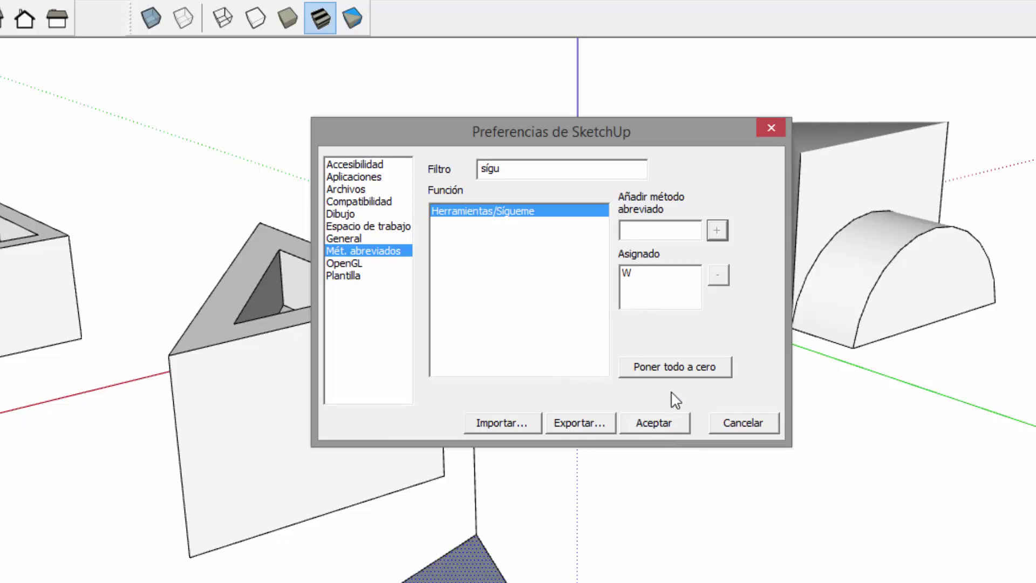
left_click(667, 420)
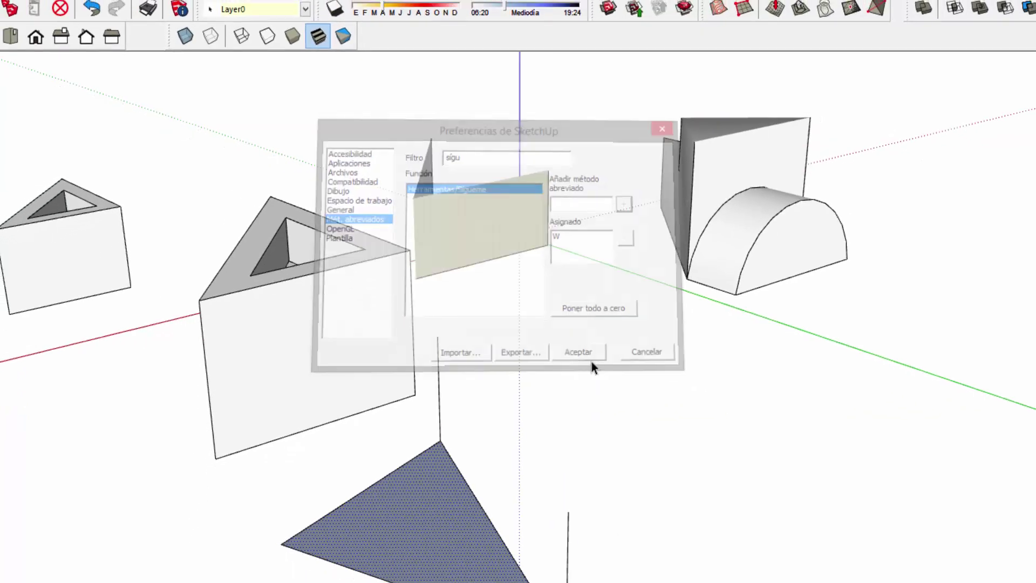
key("w")
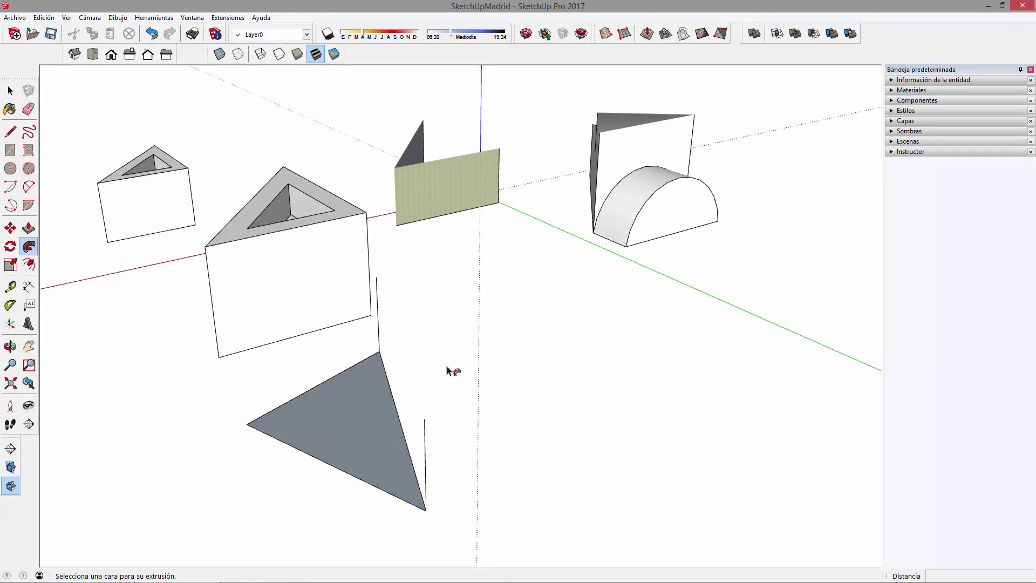
key("space")
left_click(458, 173)
key("p")
double_click(382, 362)
left_click(380, 349)
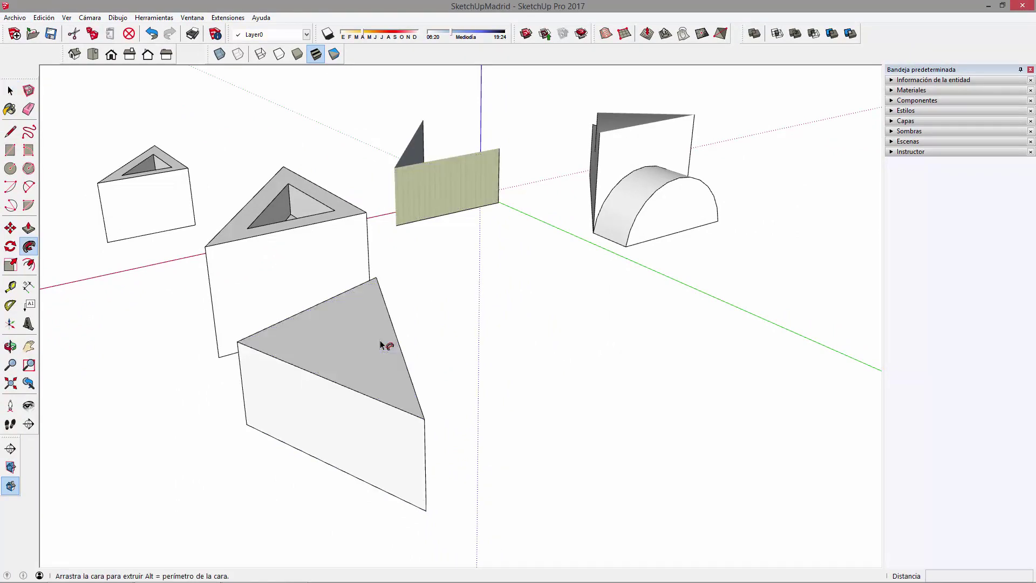
left_click(384, 365)
mouse_move(406, 289)
middle_mouse_down()
mouse_move(538, 356)
mouse_move(562, 313)
middle_mouse_up()
key("space")
middle_click(550, 358)
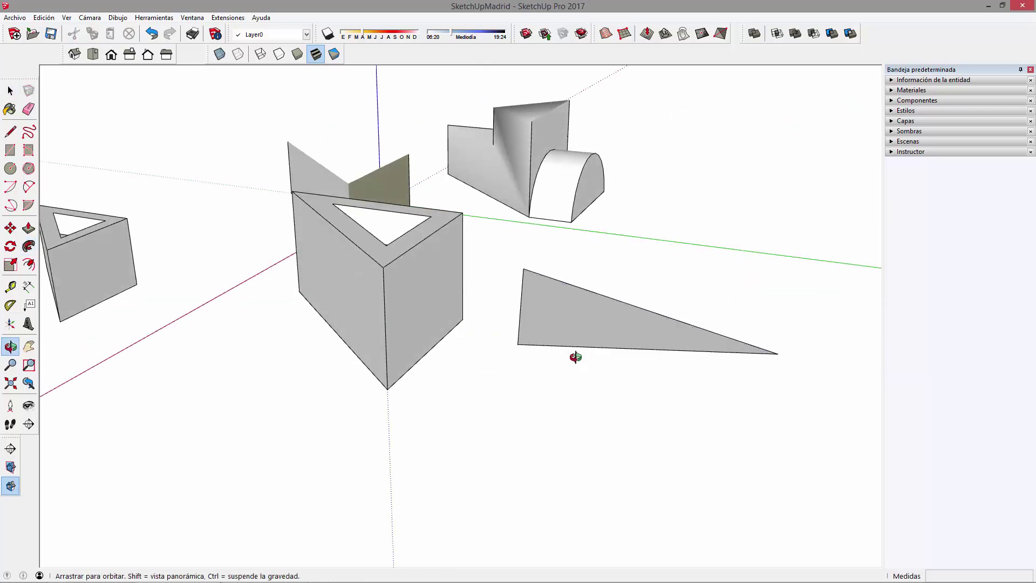
- Open Preferencias on the keyboard shortcuts page
left_click(206, 18)
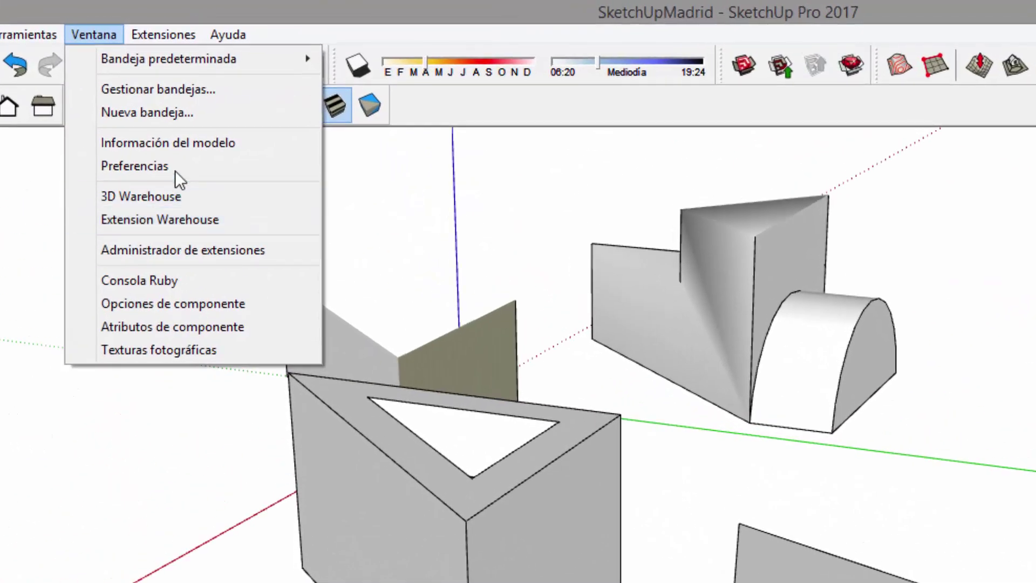
left_click(178, 139)
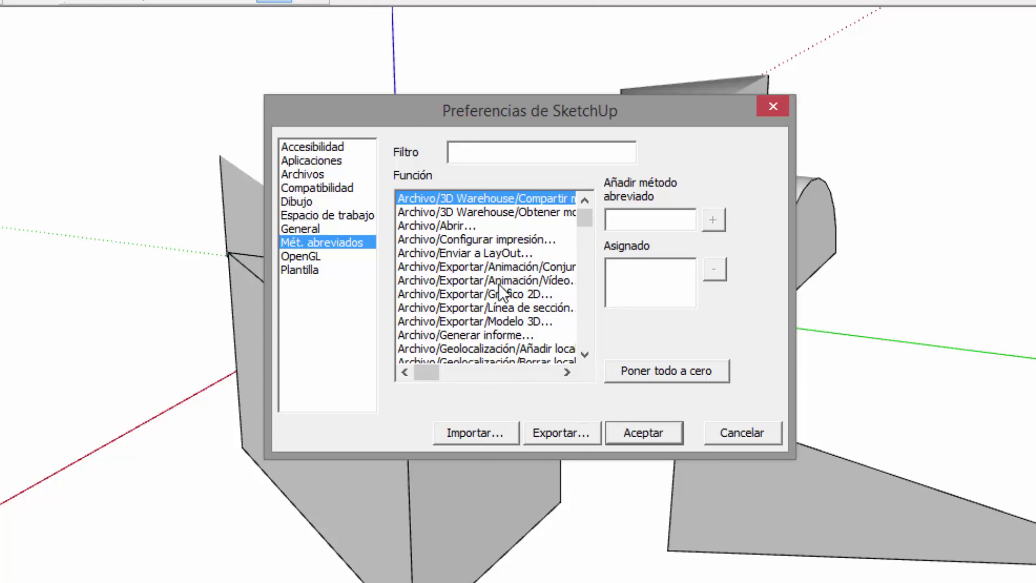
mouse_move(585, 217)
left_mouse_down()
mouse_move(589, 227)
mouse_move(585, 202)
left_mouse_up()
left_click(441, 200)
- Browse the Función command list, then bring up the Exportar preferencias save dialog
left_click(486, 280)
left_click(526, 337)
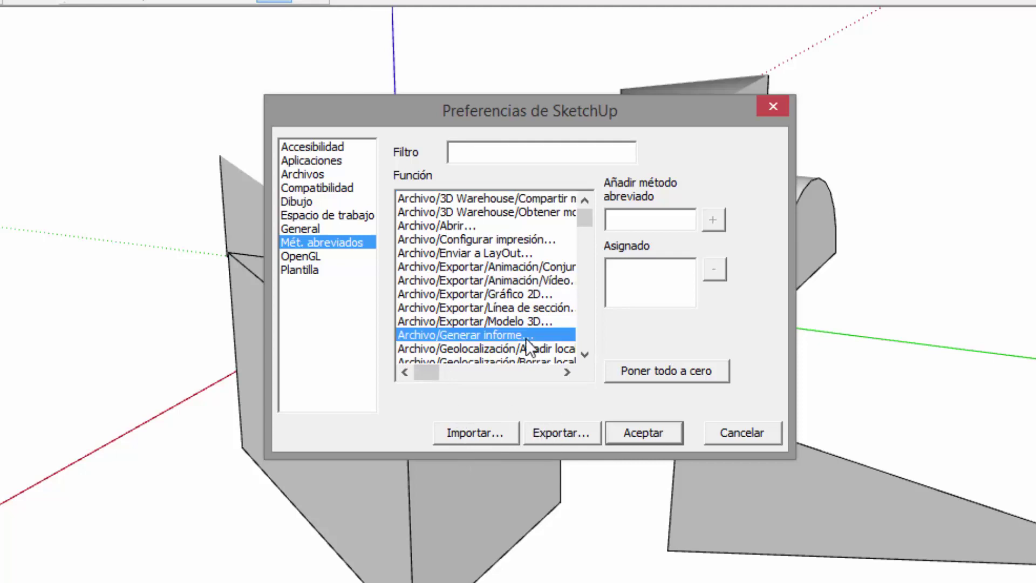
key("Down")
key("Down")
key("Down")
key("Down")
key("Down")
key("Up")
key("Up")
key("Up")
key("Up")
key("Up")
key("Up")
key("Up")
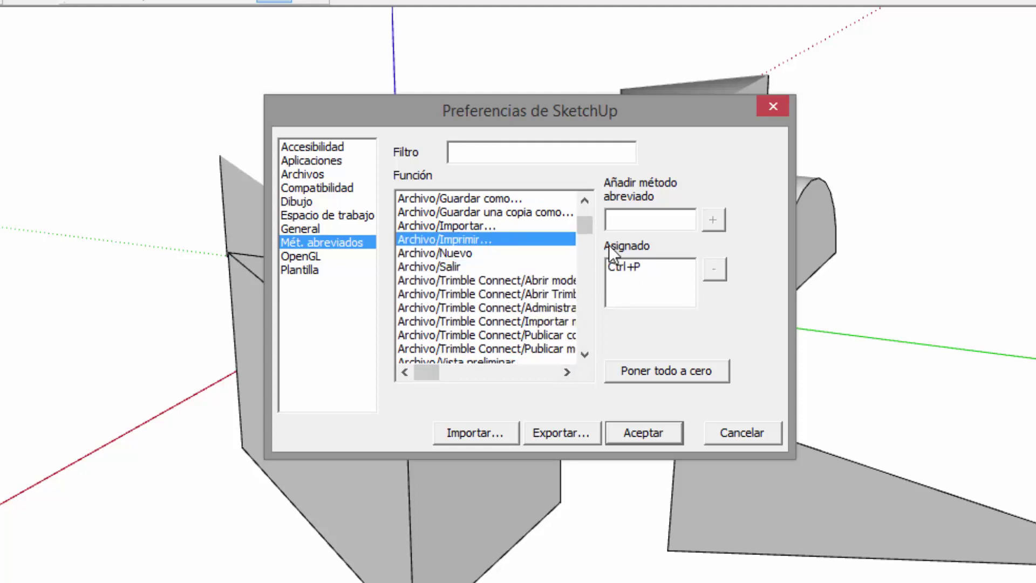
left_click_drag(584, 225, 577, 322)
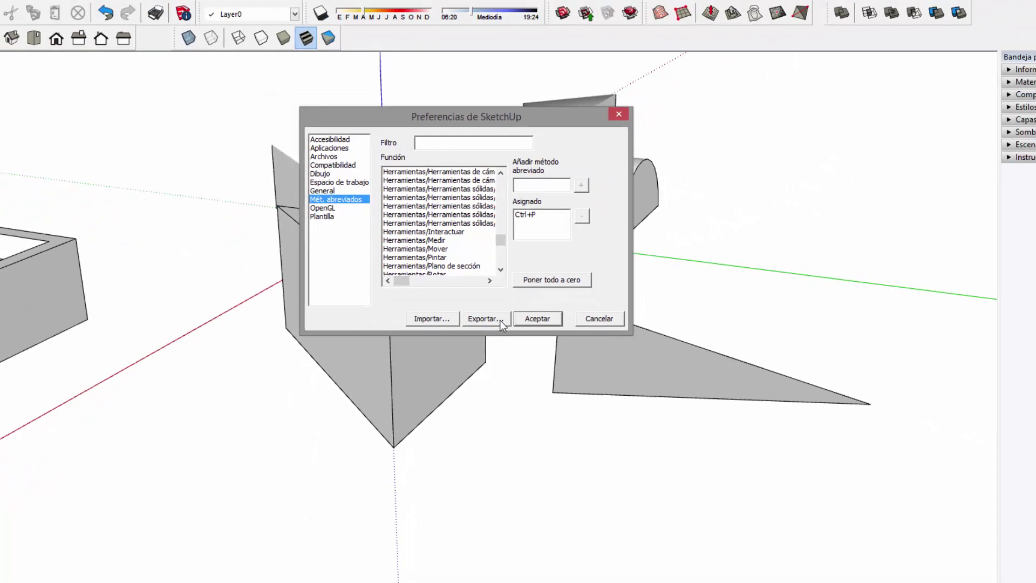
left_click(583, 435)
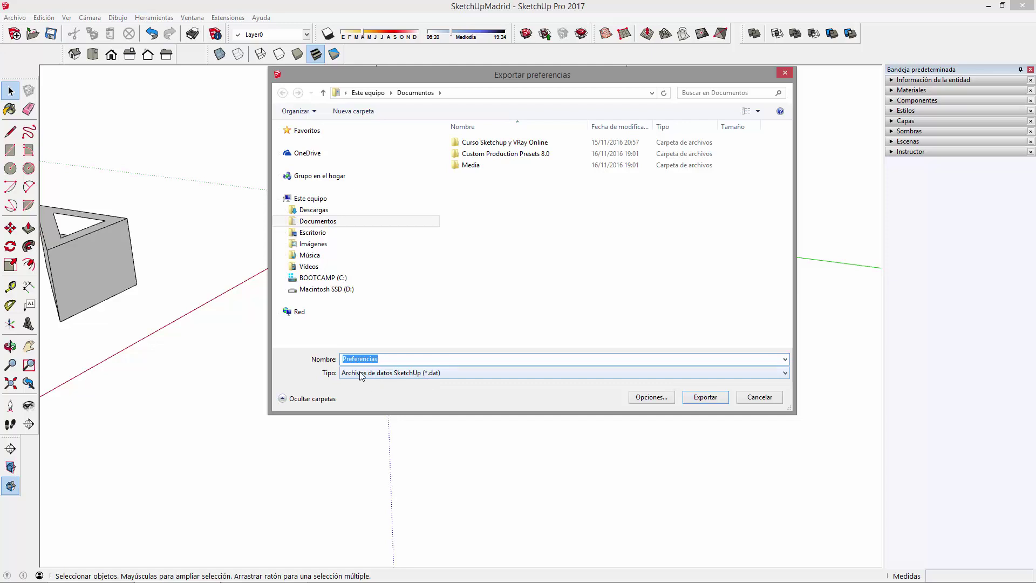
- Export the shortcut preferences to the desktop as Preferencias Propio.dat and close Preferencias
left_click(400, 358)
type("Propio")
left_click(312, 233)
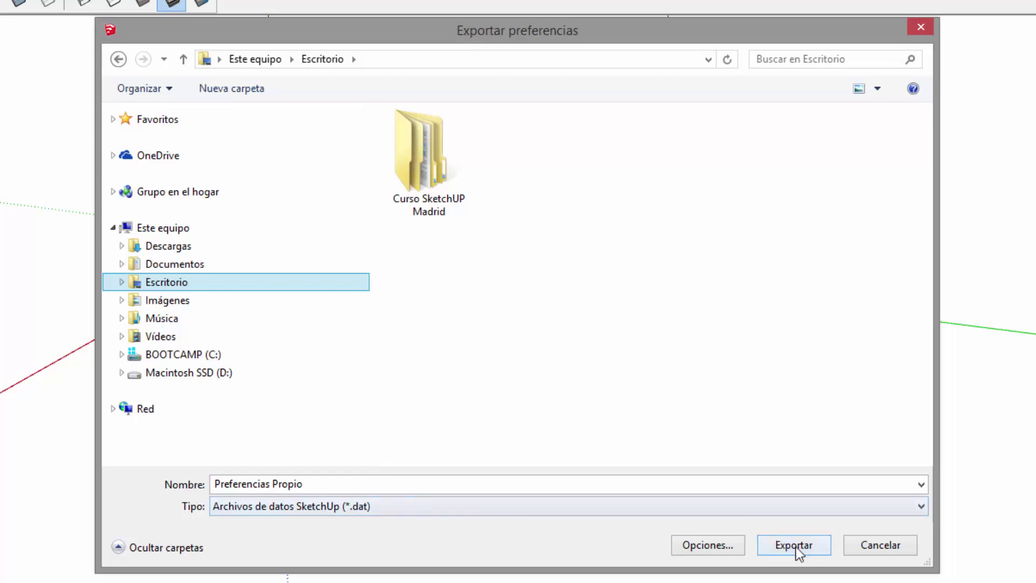
left_click(778, 542)
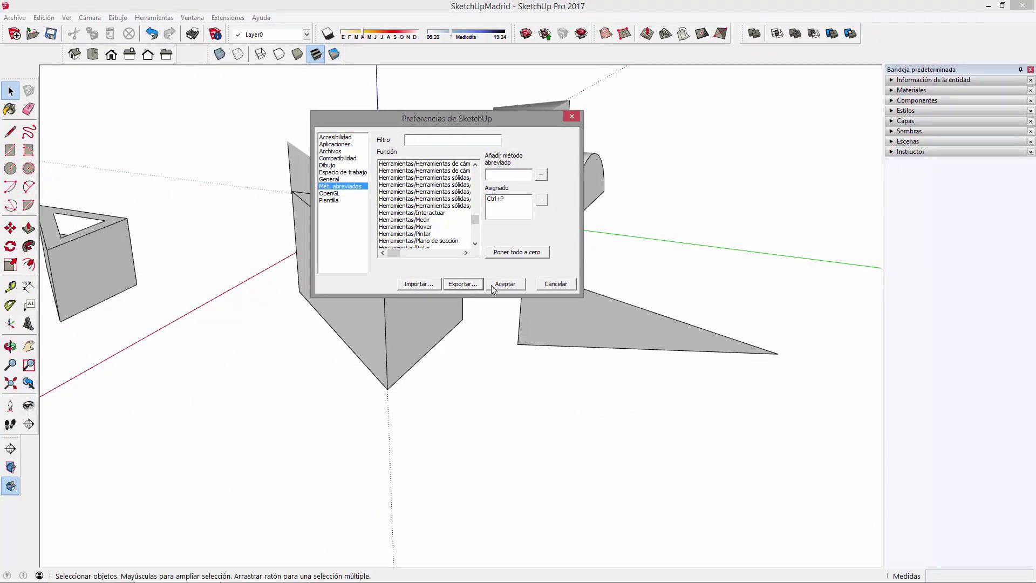
left_click(506, 285)
- Move the Preferencias Propio file beside the SketchUp desktop icons, then restore SketchUp
left_click(983, 6)
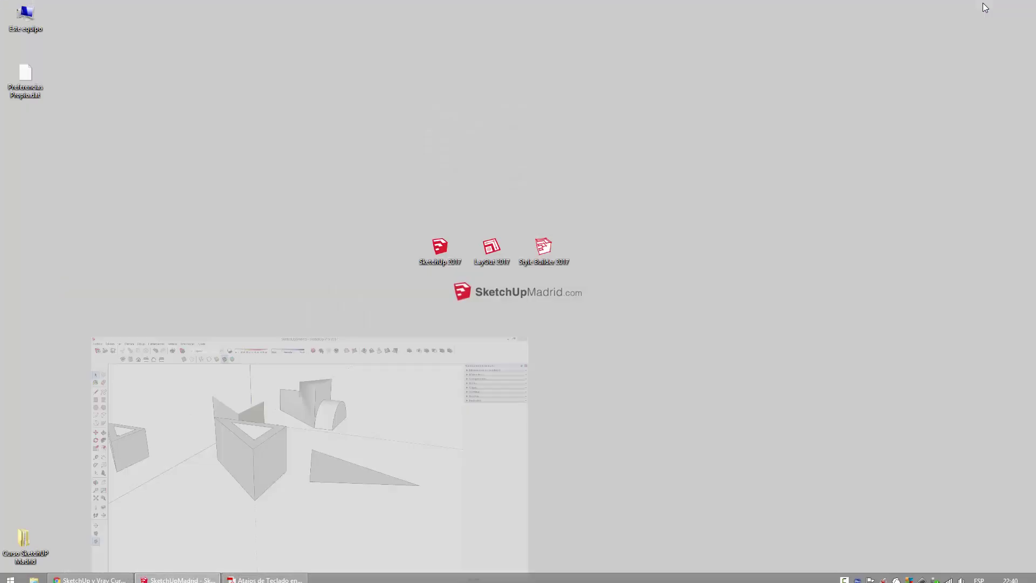
left_click_drag(46, 99, 657, 275)
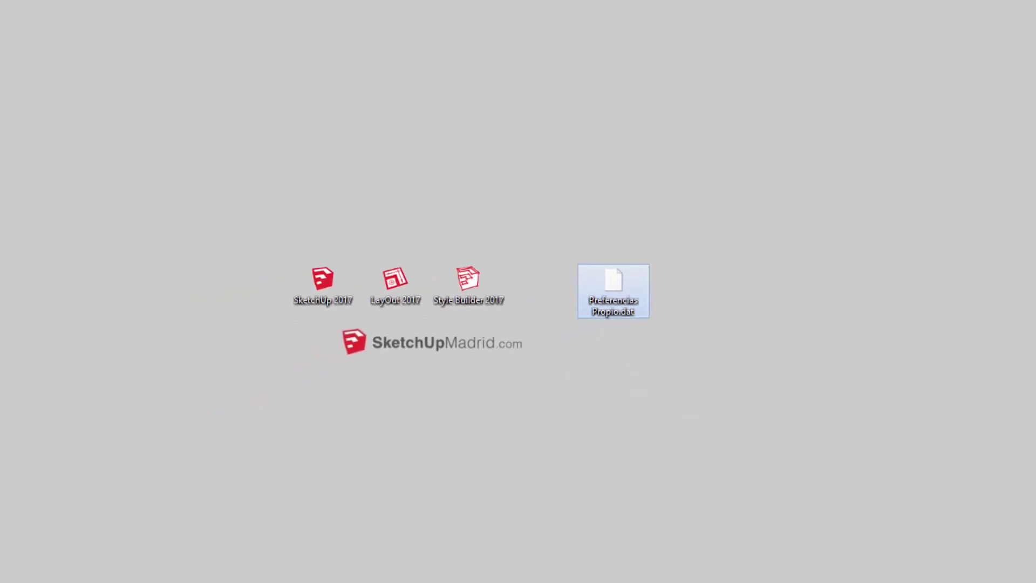
left_click(178, 575)
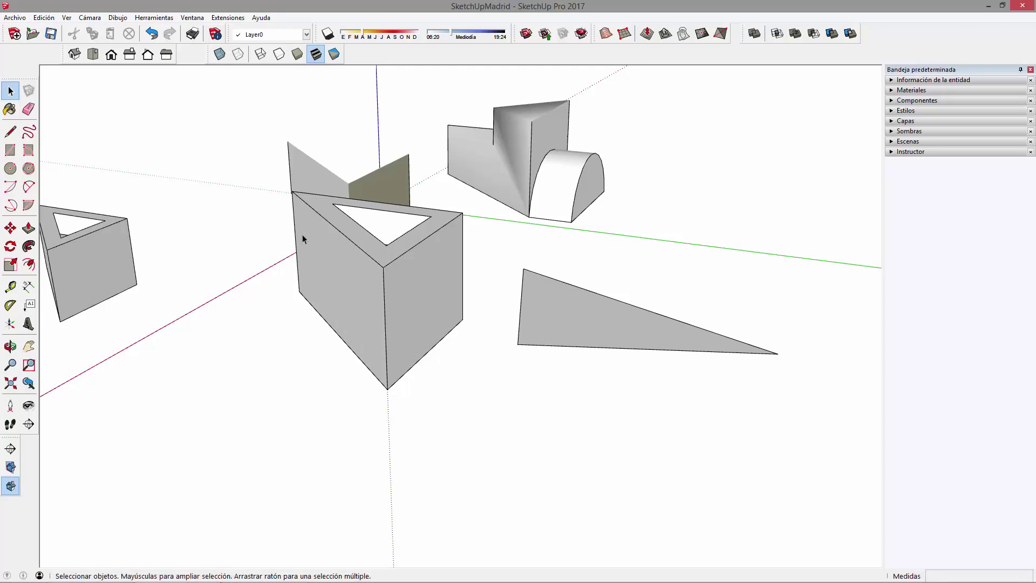
- Open the keyboard shortcut preferences
middle_click_drag(353, 264, 416, 294, "shift")
left_click(227, 17)
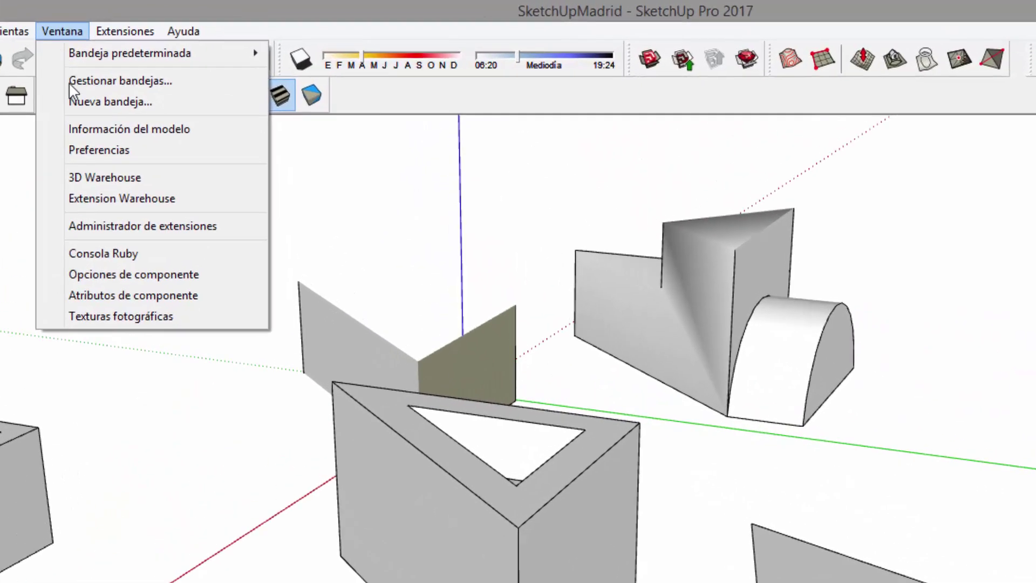
left_click(108, 151)
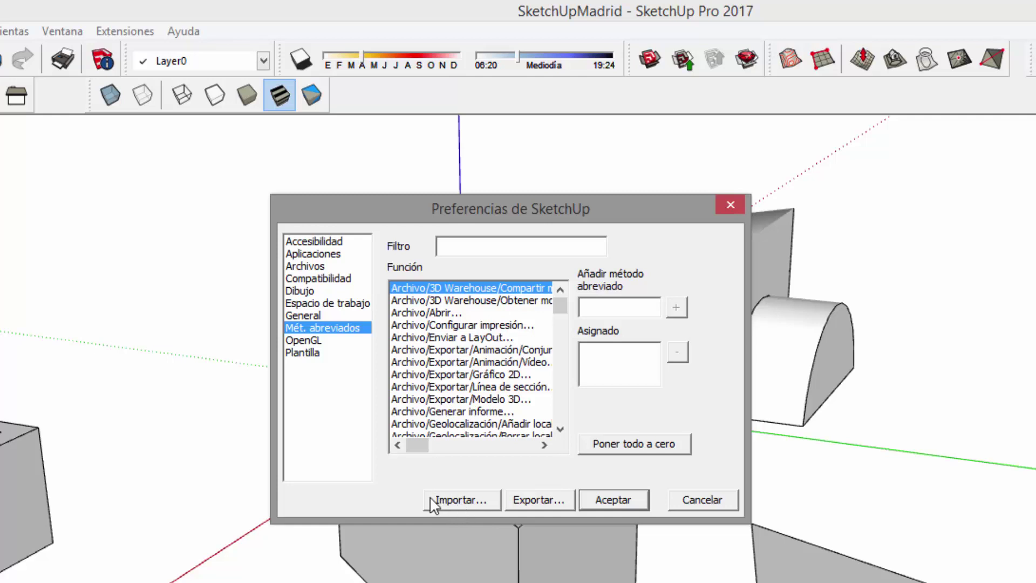
- Locate Preferencias Propio.dat on the desktop through Importar…, then cancel the import
left_click(469, 499)
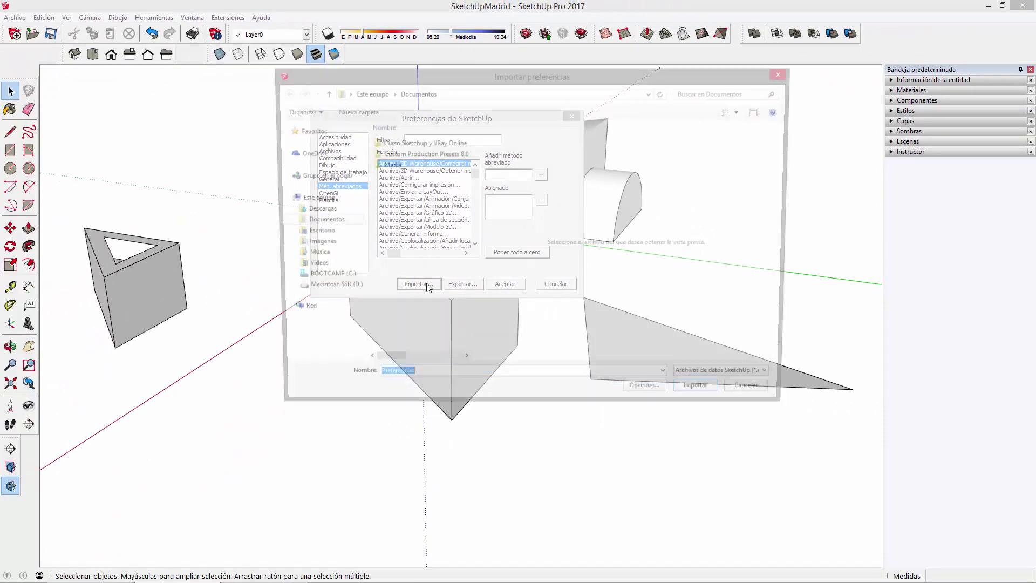
left_click(739, 381)
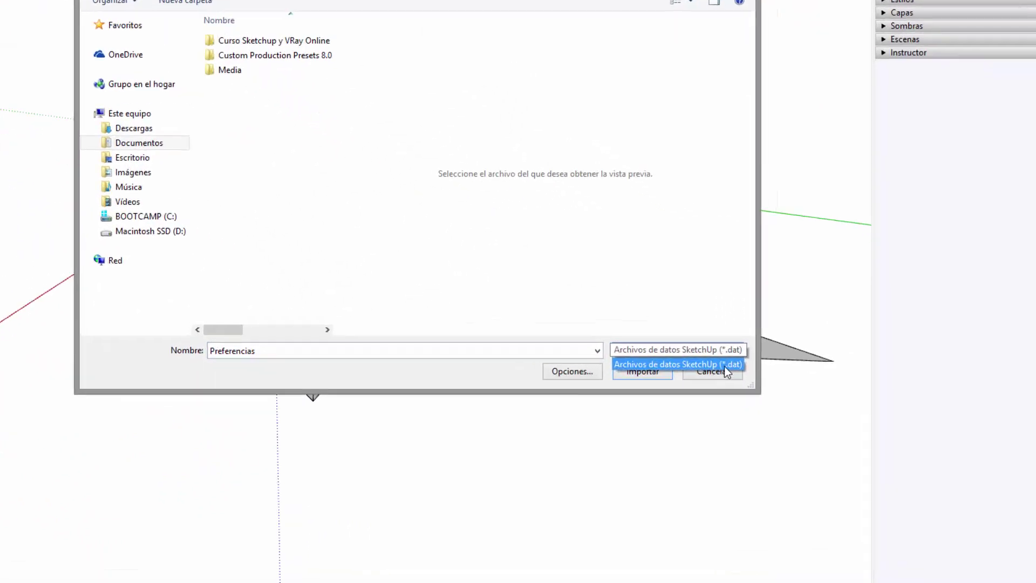
left_click(312, 232)
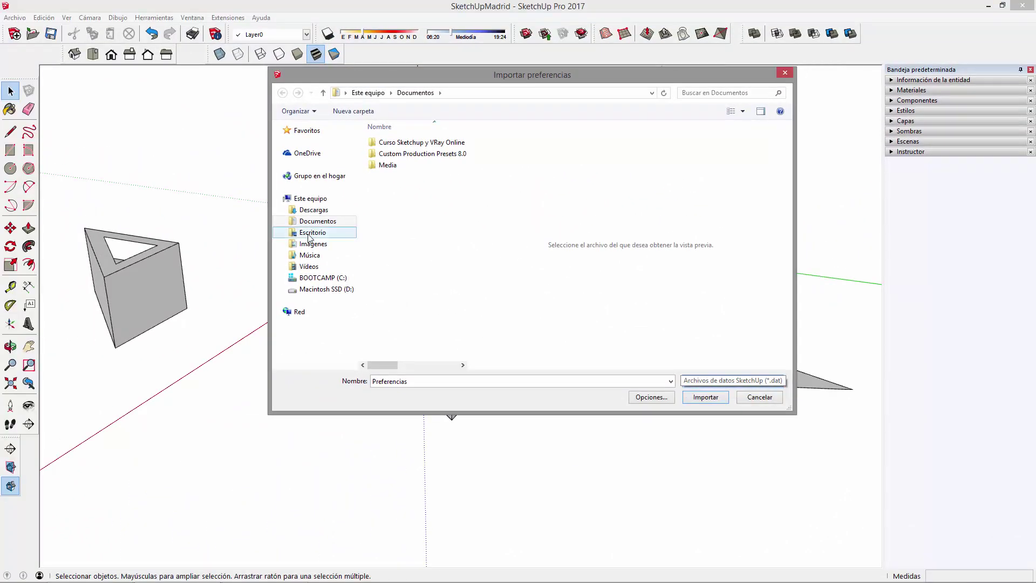
left_click(381, 227)
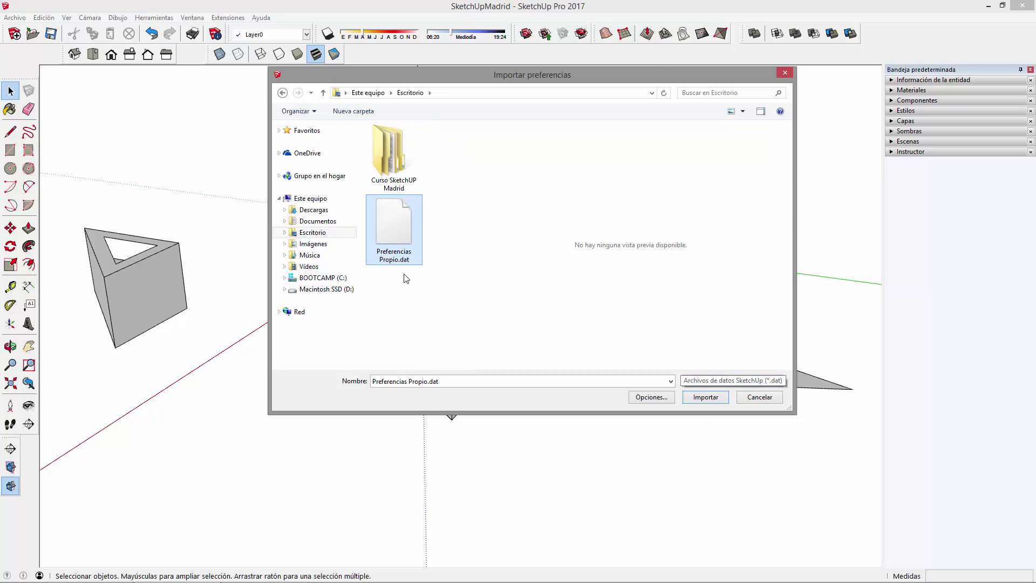
mouse_move(485, 87)
left_mouse_down()
mouse_move(511, 289)
mouse_move(594, 271)
mouse_move(614, 157)
left_mouse_up()
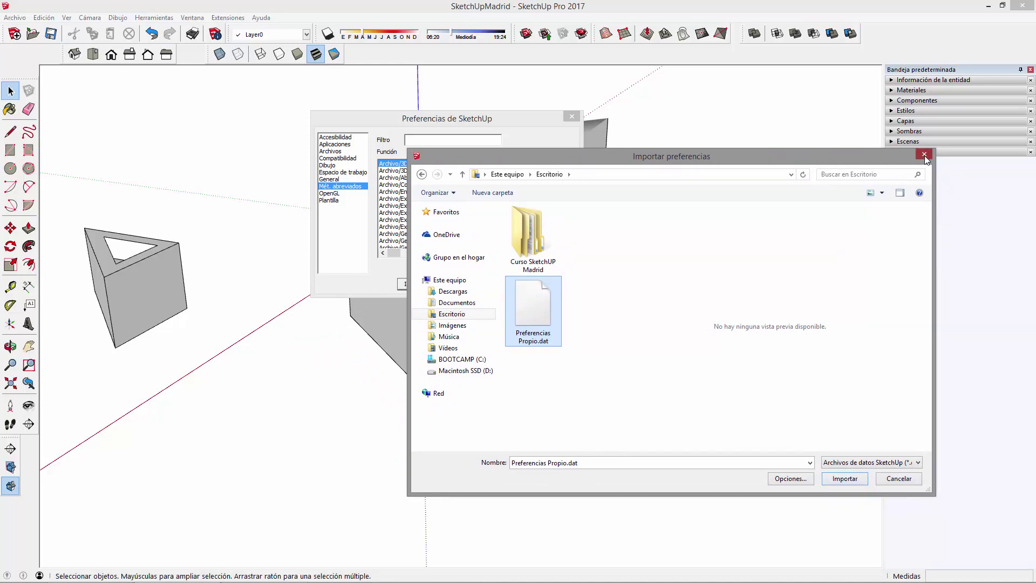
left_click(924, 154)
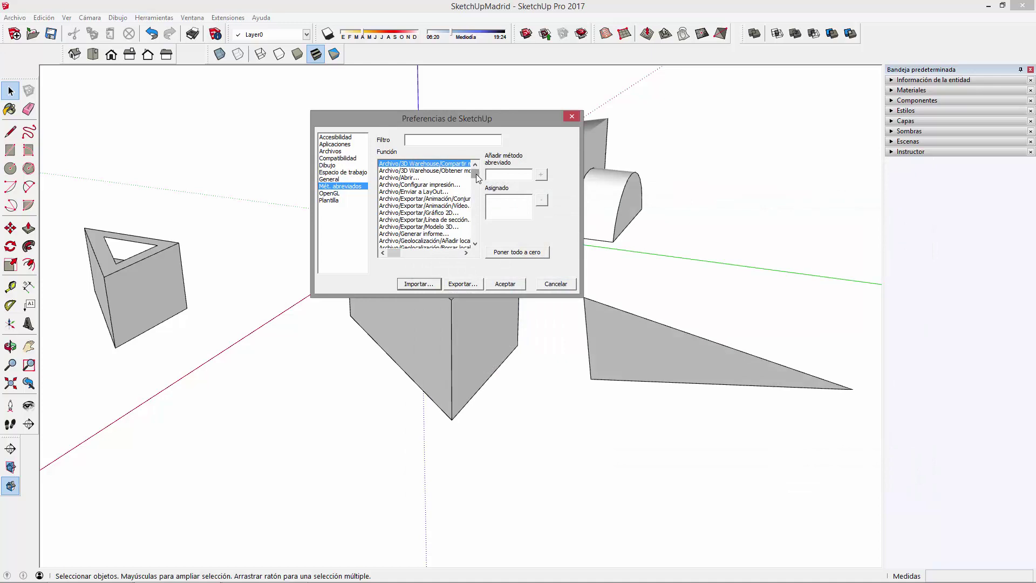
- Scroll the Función list to Dibujo/Formas/Círculo and check its assigned shortcut
left_click_drag(476, 174, 476, 244)
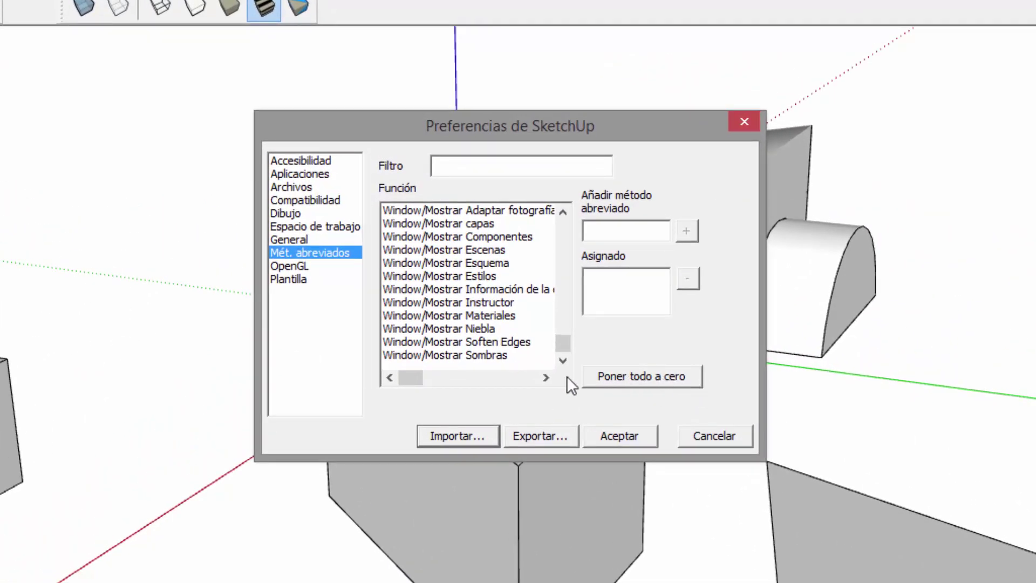
left_click_drag(564, 345, 564, 327)
left_click(492, 290)
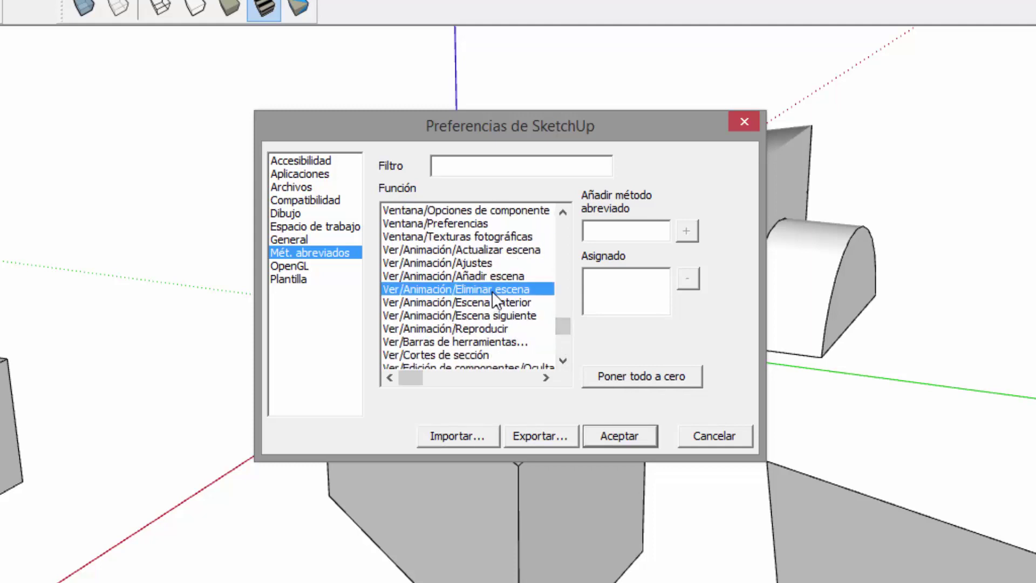
key("Up")
key("Up")
key("Up")
key("Up")
key("Up")
key("Up")
key("Up")
key("Up")
key("Up")
key("Up")
key("Up")
key("Up")
key("Up")
key("Up")
key("Down")
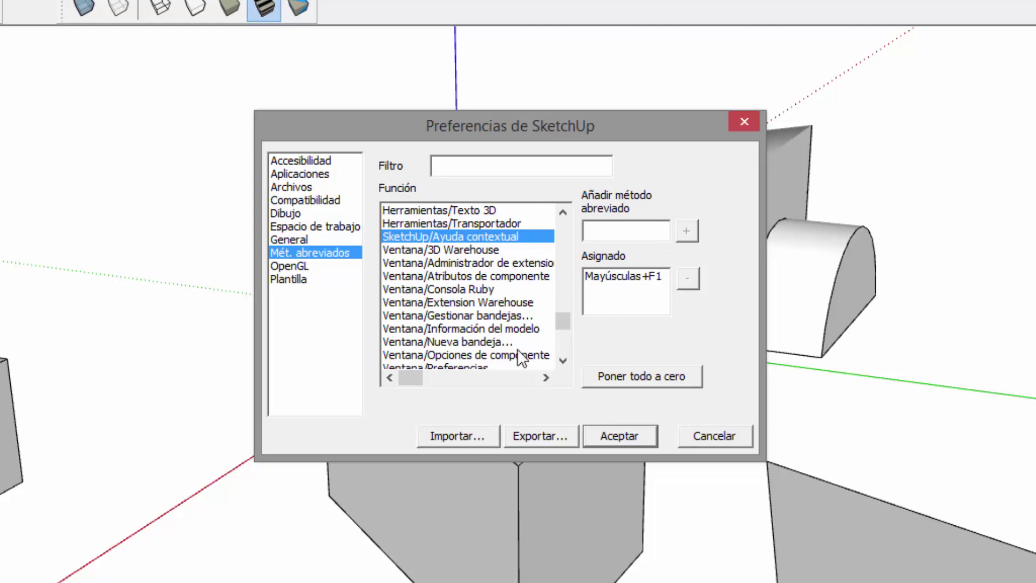
left_click_drag(561, 322, 561, 251)
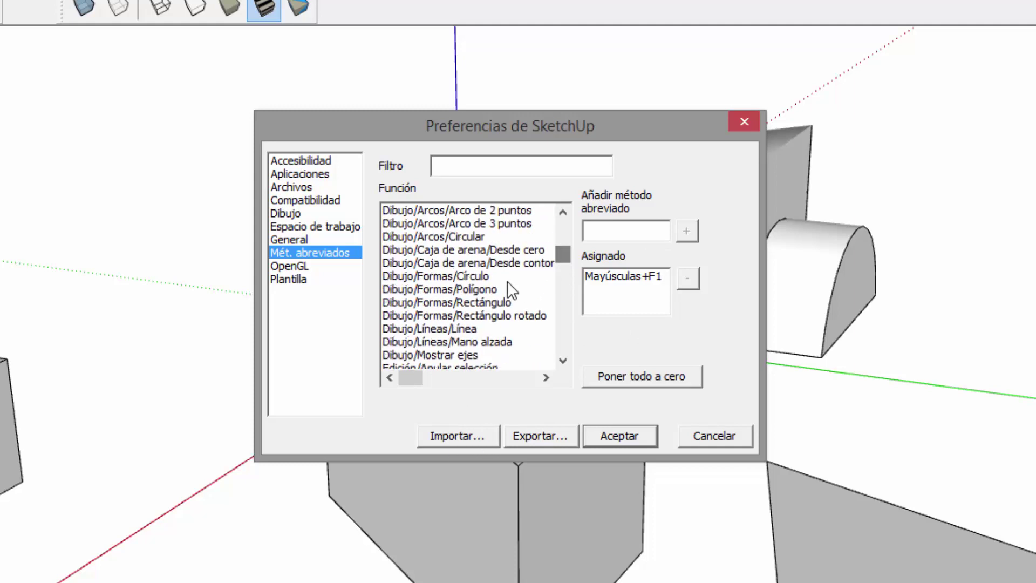
left_click(532, 276)
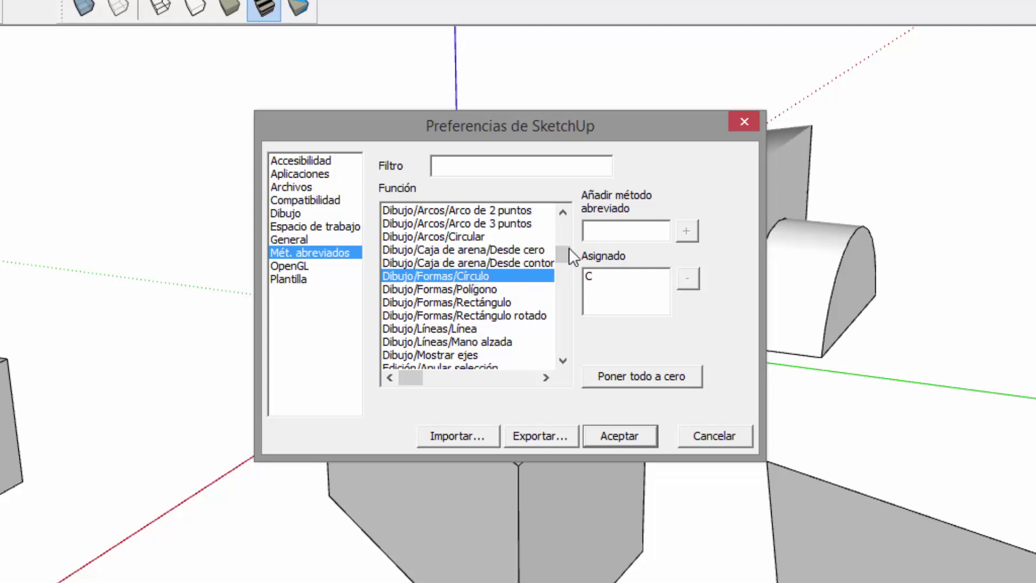
- Close the preferences, orbit the model, and bring up the shortcuts reference PDF
left_click(742, 122)
left_click_drag(620, 314, 327, 318)
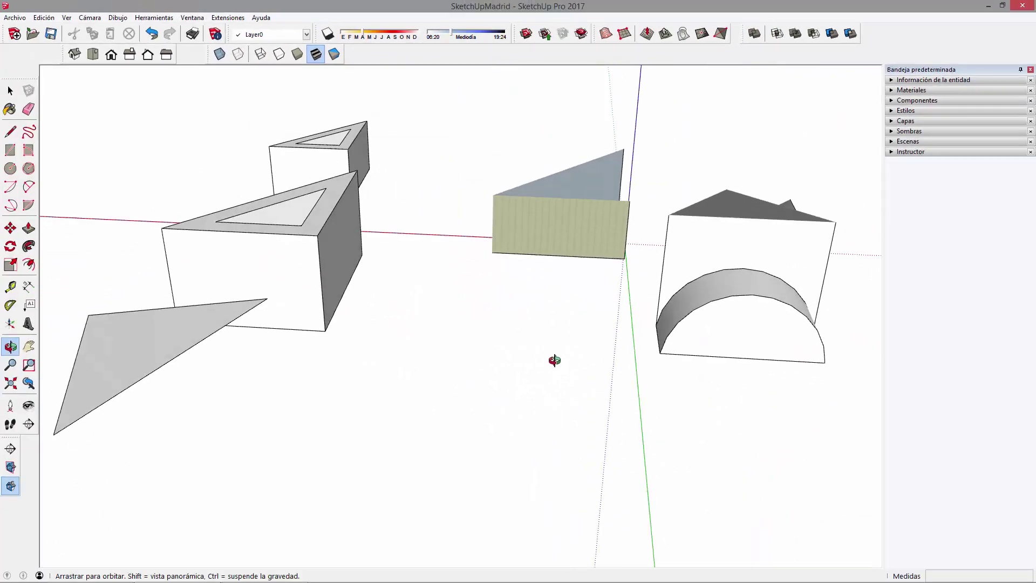
left_click_drag(554, 359, 411, 359)
key("space")
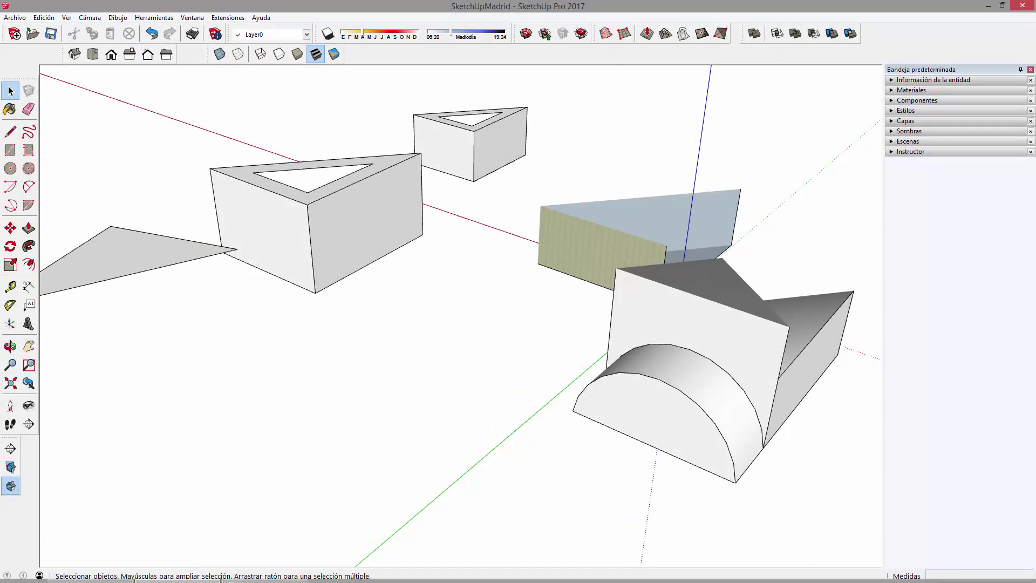
left_click(248, 575)
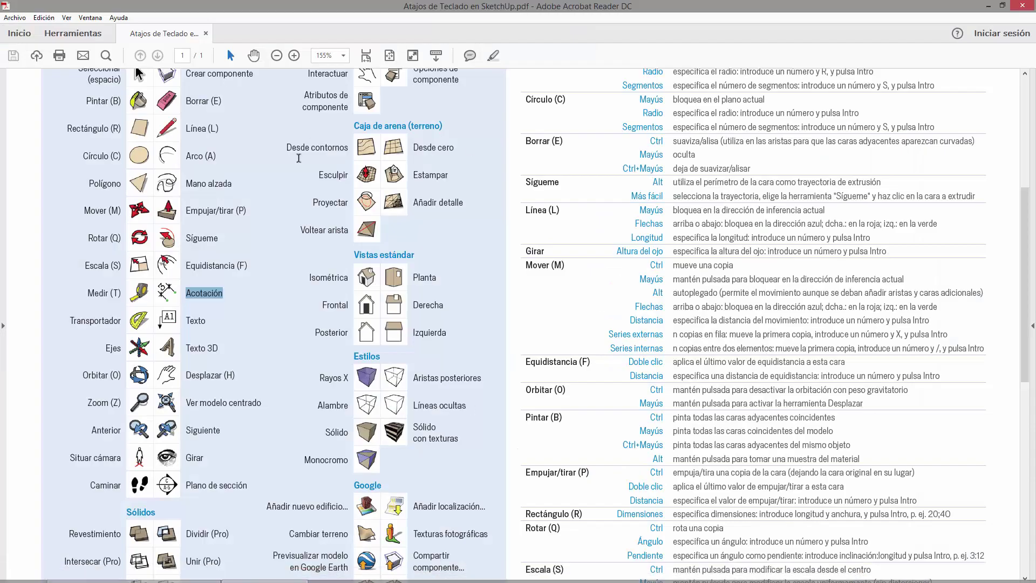
scroll(545, 240, "up", 2)
scroll(544, 240, "up", 2)
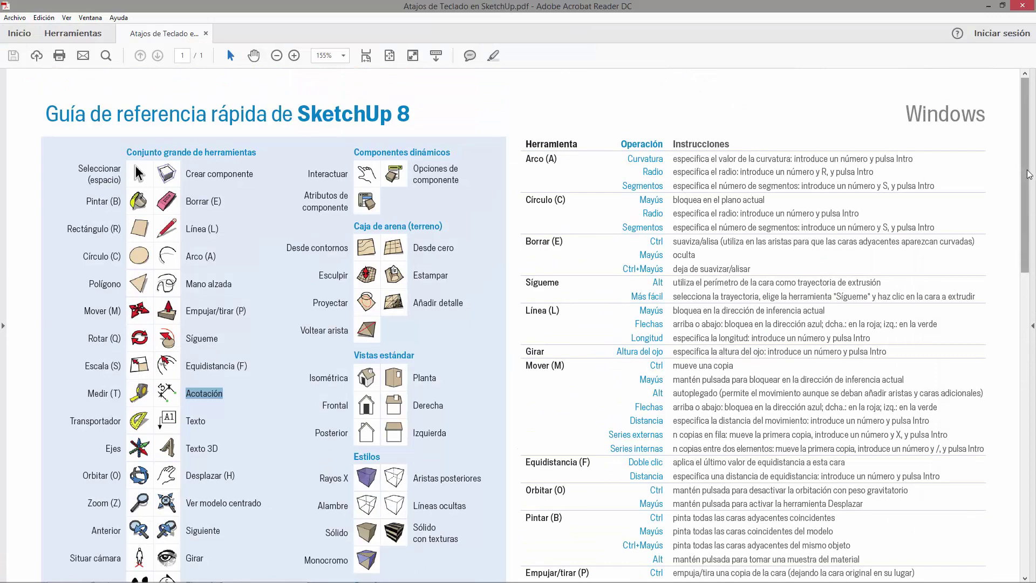
scroll(1007, 474, "down", 5)
scroll(1007, 464, "up", 2)
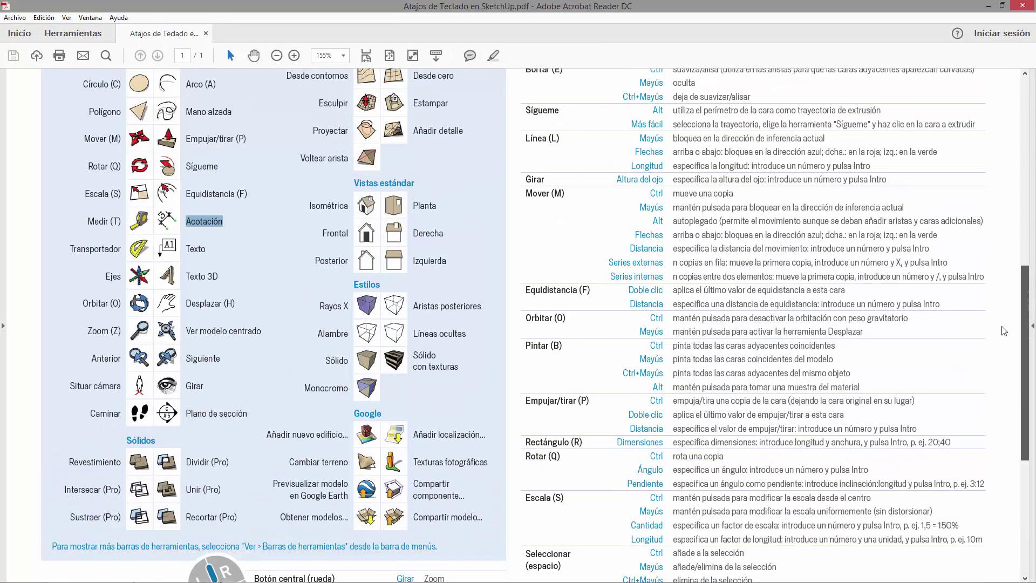
scroll(1002, 329, "up", 3)
scroll(993, 153, "down", 5)
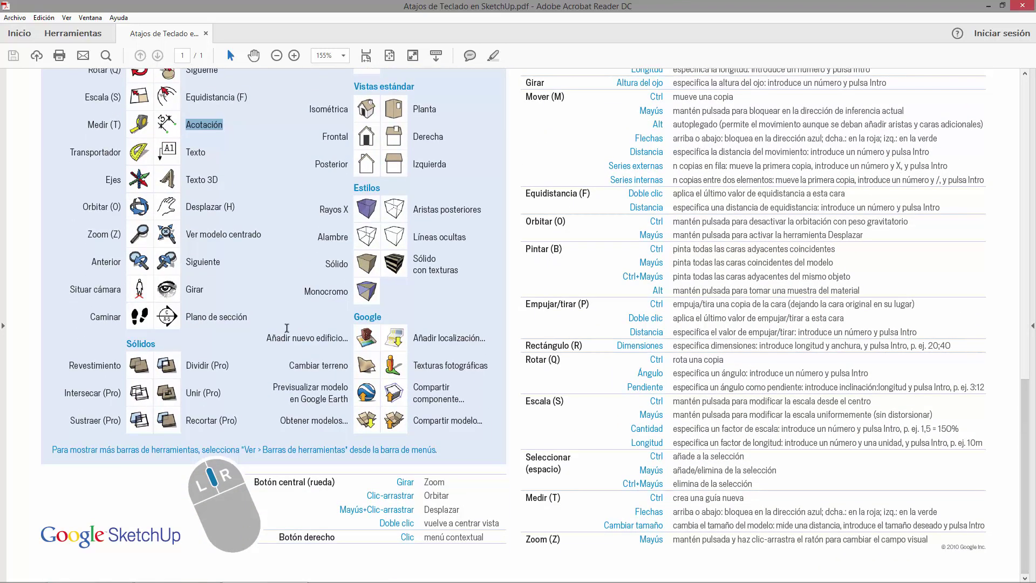
scroll(270, 279, "up", 2)
scroll(217, 121, "up", 3)
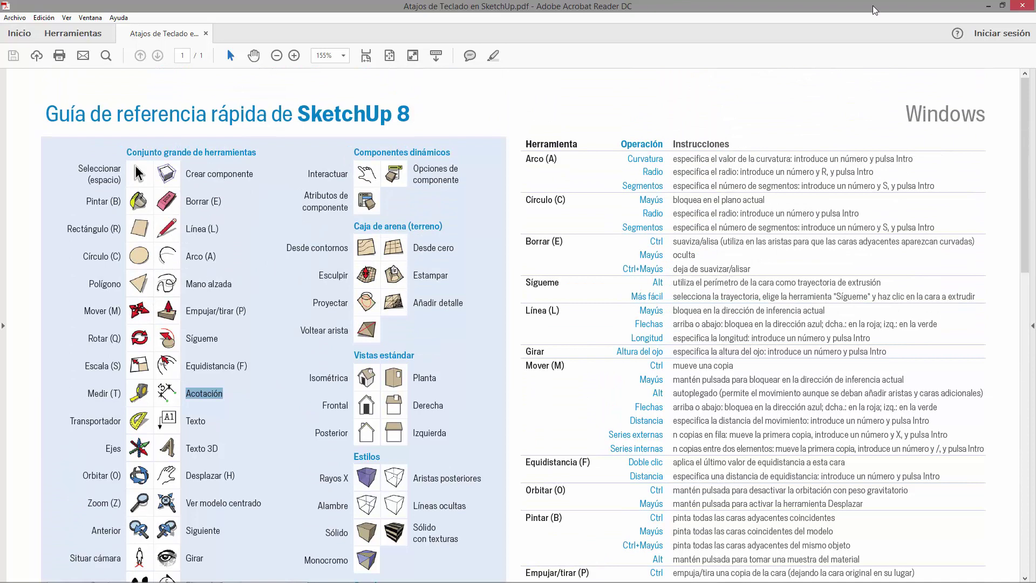
- Return to the SketchUp model and orbit out to see all the shapes
left_click(988, 6)
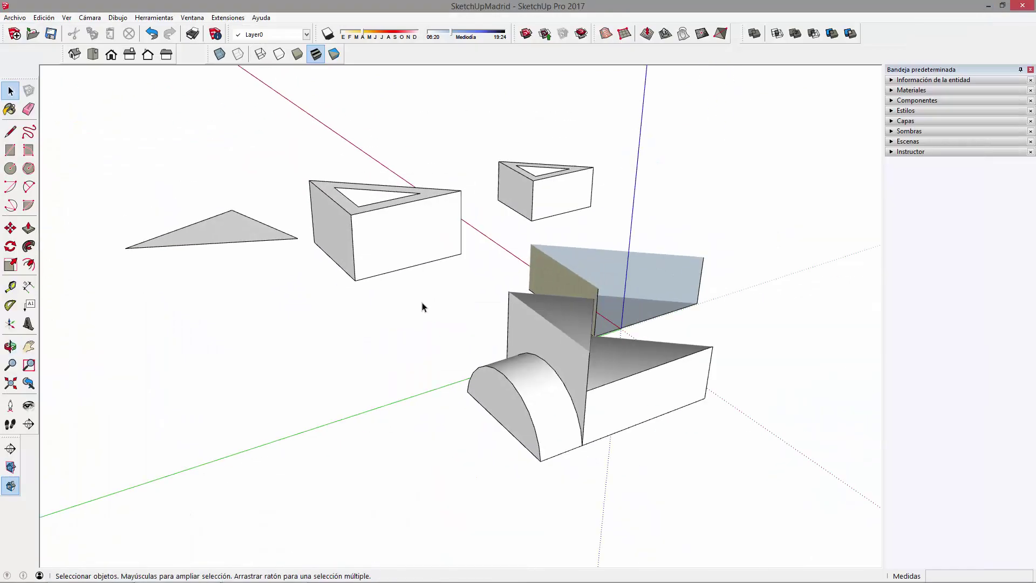
scroll(423, 306, "down", 1)
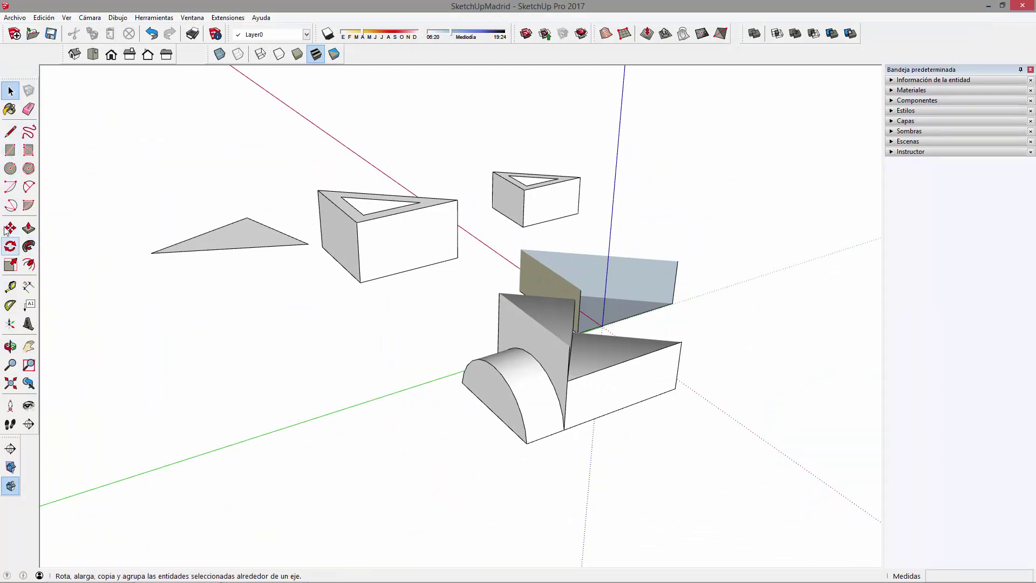
mouse_move(376, 337)
middle_mouse_down()
mouse_move(529, 347)
mouse_move(576, 402)
middle_mouse_up()
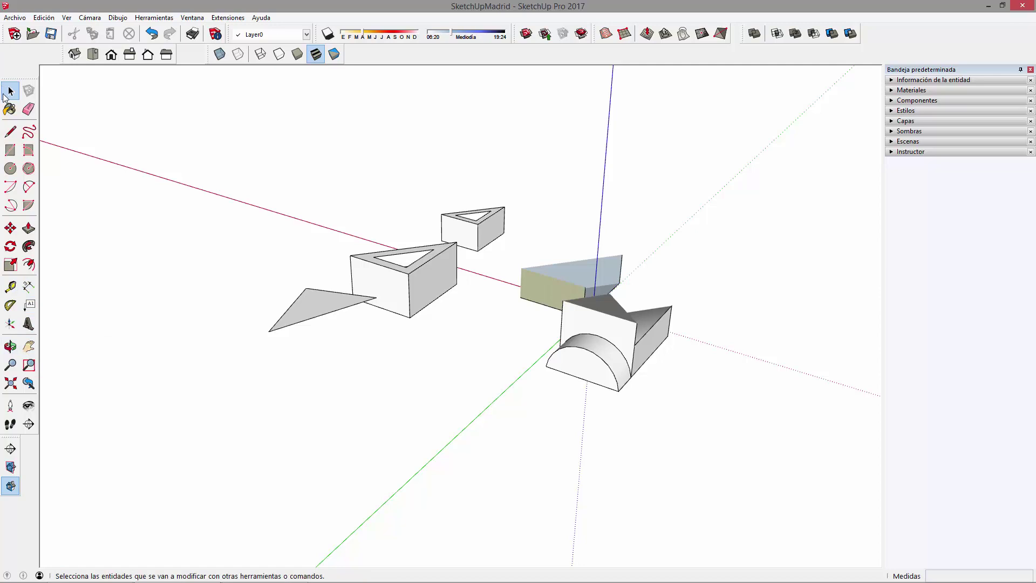
- Draw a rectangle on the ground and extrude it into a box
middle_click_drag(180, 316, 351, 421)
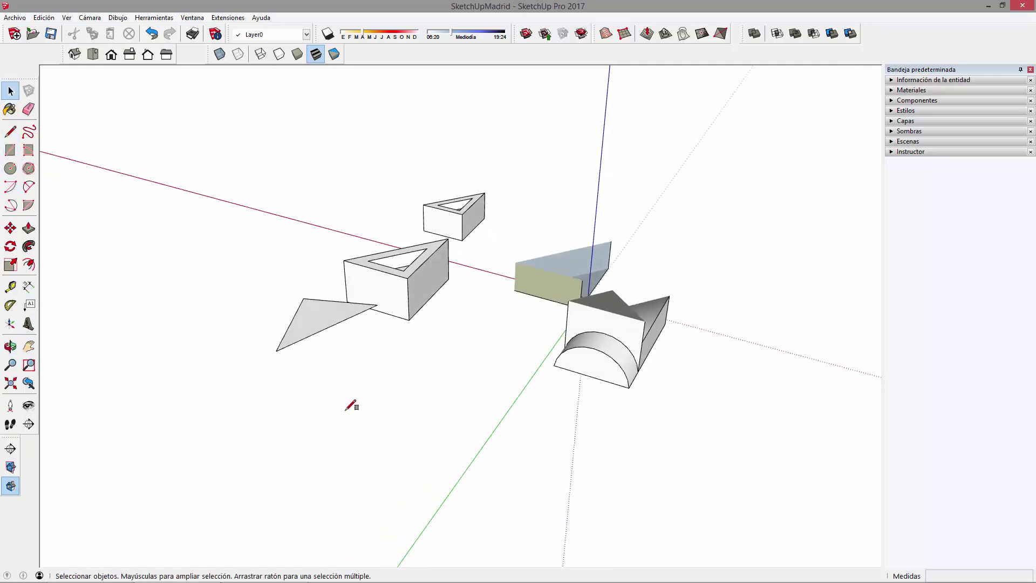
key("r")
left_click(320, 415)
left_click(382, 486)
key("p")
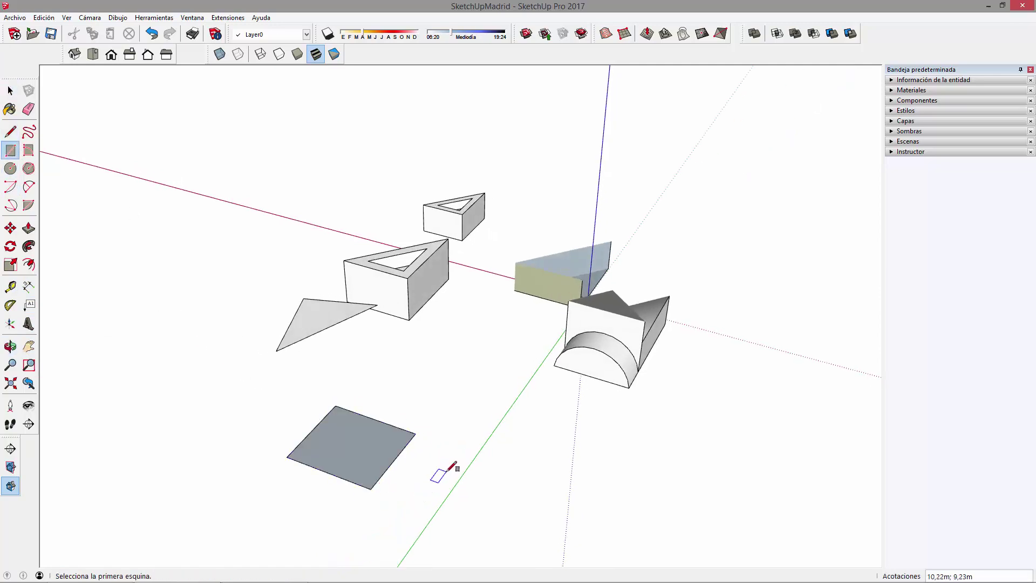
scroll(372, 469, "down", 1)
left_click(373, 470)
left_click(342, 423)
- Offset an outline on the box's front face and pull the inset out into a block
scroll(324, 415, "up", 2)
key("f")
left_click(287, 397)
scroll(318, 408, "up", 1)
key("p")
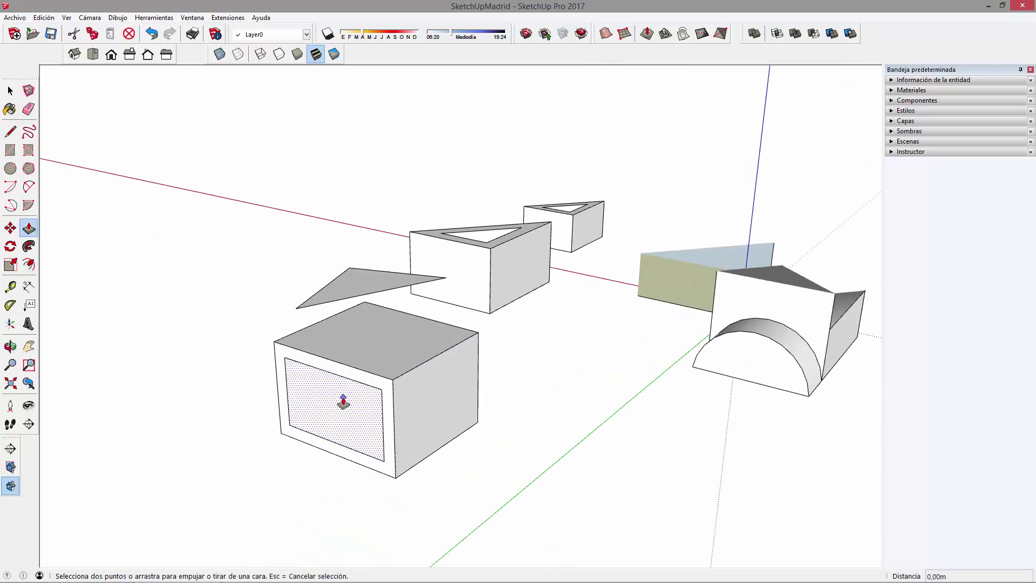
left_click_drag(308, 410, 304, 412)
left_click(304, 411)
middle_click_drag(398, 398, 306, 398)
key("space")
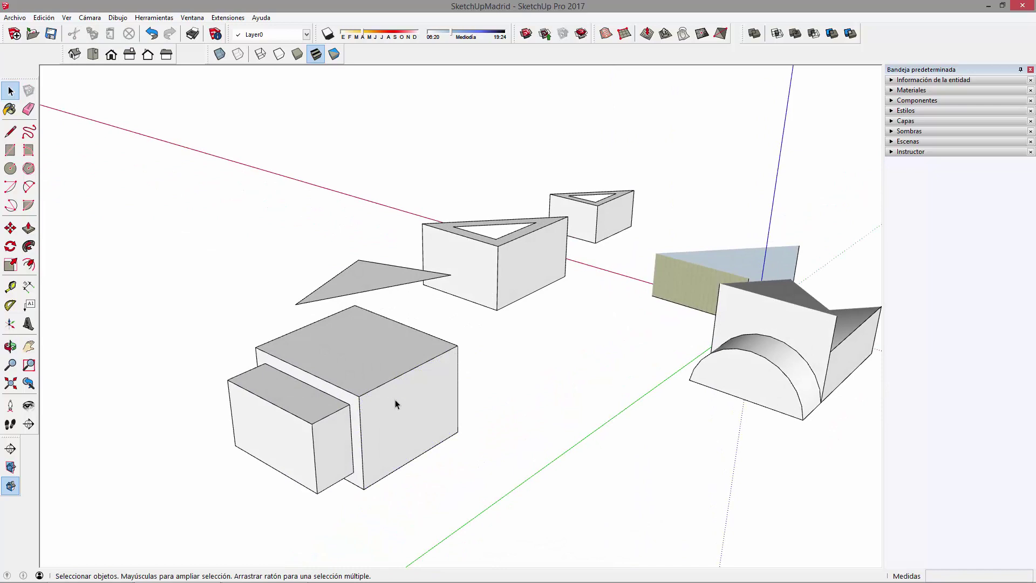
- Push the box's side face outward into a new block
key("p")
left_click(394, 433)
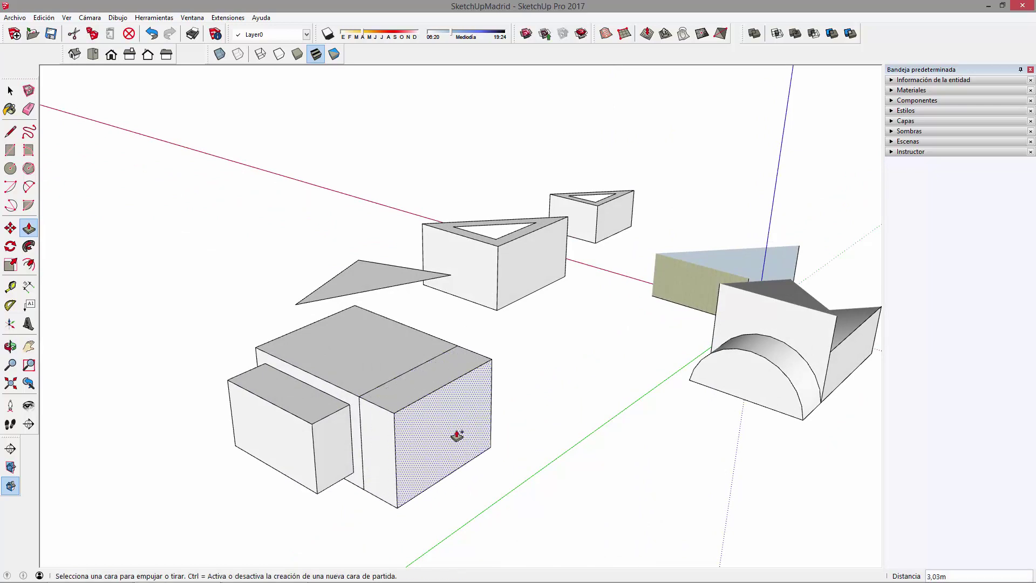
left_click(423, 389)
key("Escape")
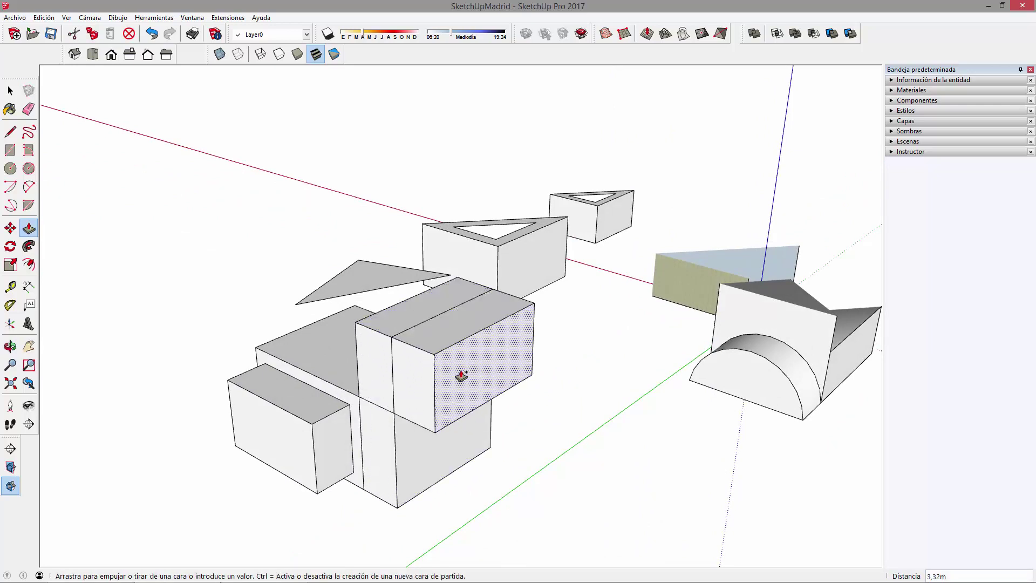
- Offset an outline inside the side face and push it out into a thin slab
key("f")
left_click(434, 392)
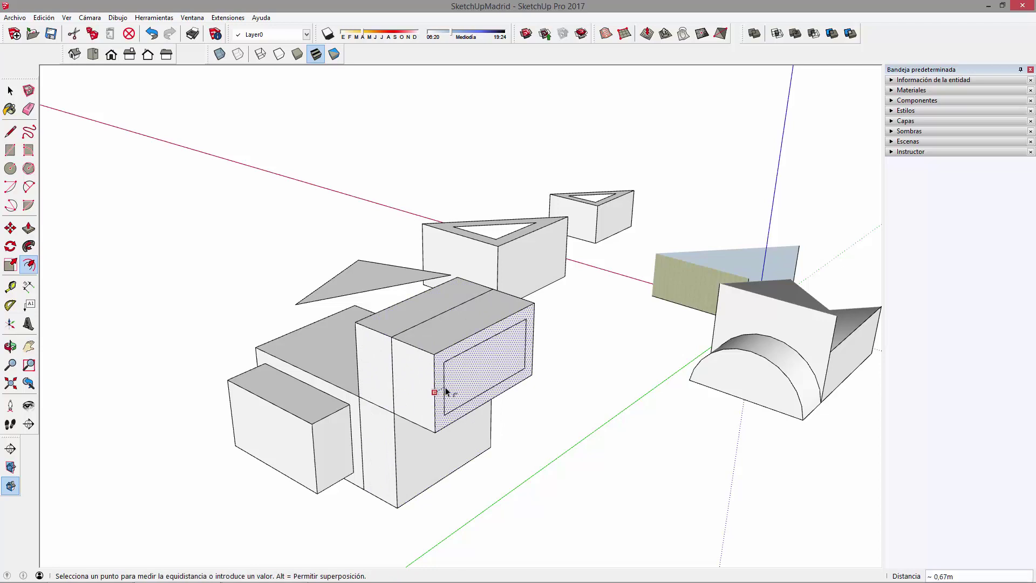
key("p")
left_click_drag(479, 387, 500, 375)
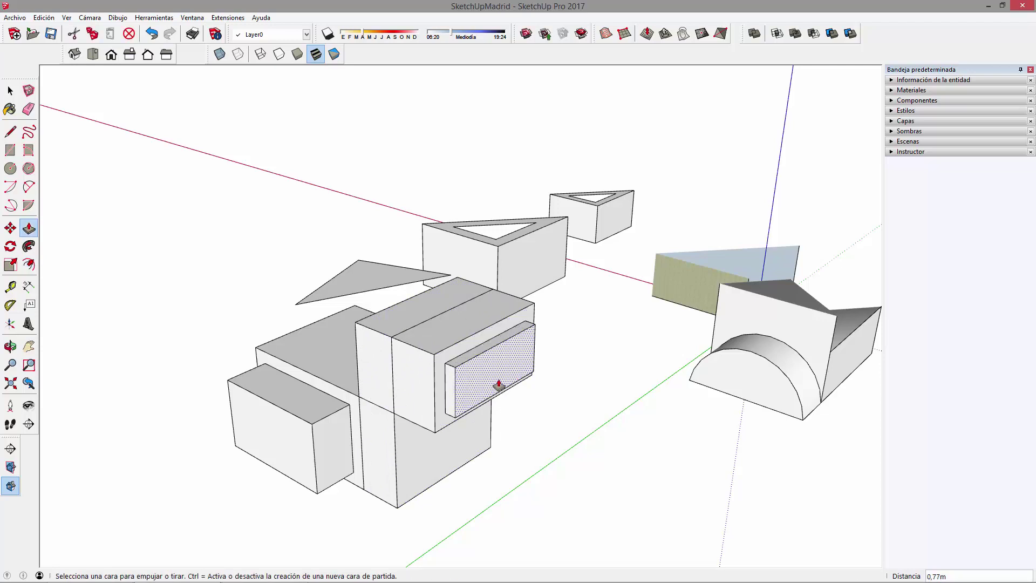
key("space")
- Rotate the thin slab about 7,6° so it tilts slightly, then orbit around the boxes
scroll(502, 371, "up", 3)
key("q")
left_click(508, 359)
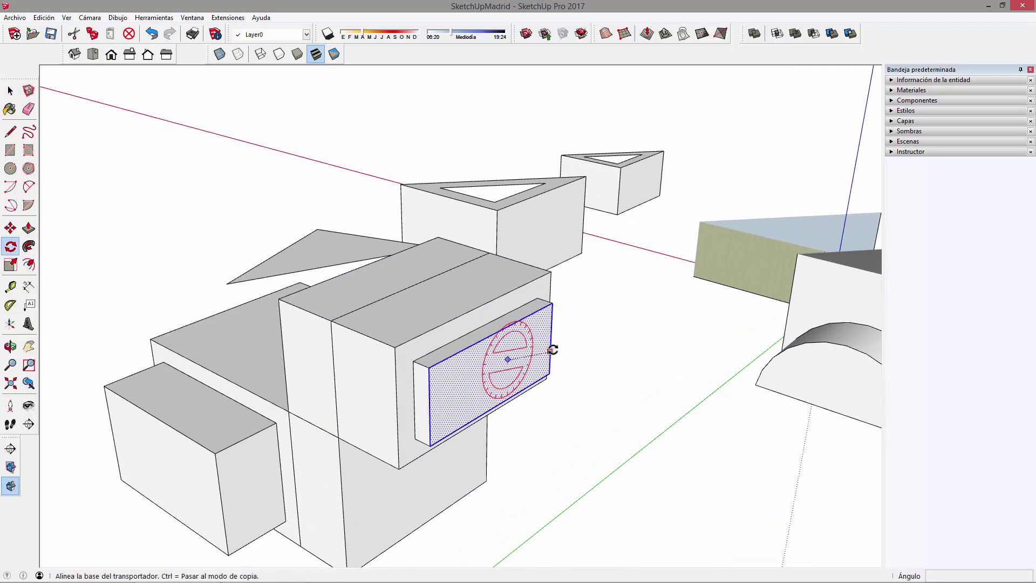
left_click(598, 313)
left_click(602, 319)
key("space")
scroll(479, 428, "down", 5)
mouse_move(479, 428)
middle_mouse_down()
mouse_move(701, 324)
mouse_move(325, 420)
mouse_move(473, 339)
middle_mouse_up()
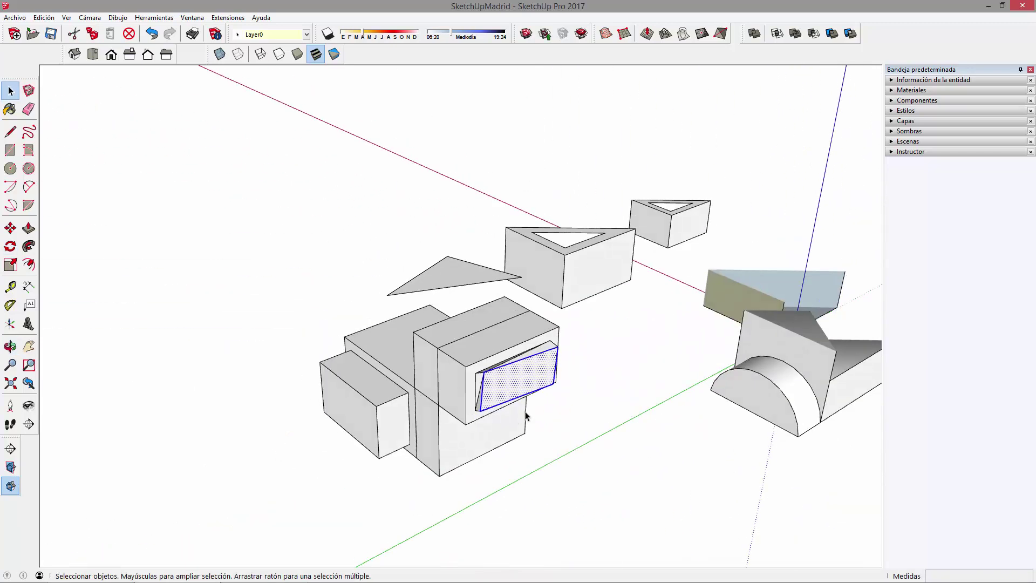
mouse_move(466, 401)
middle_mouse_down()
mouse_move(729, 416)
mouse_move(513, 418)
mouse_move(731, 331)
middle_mouse_up()
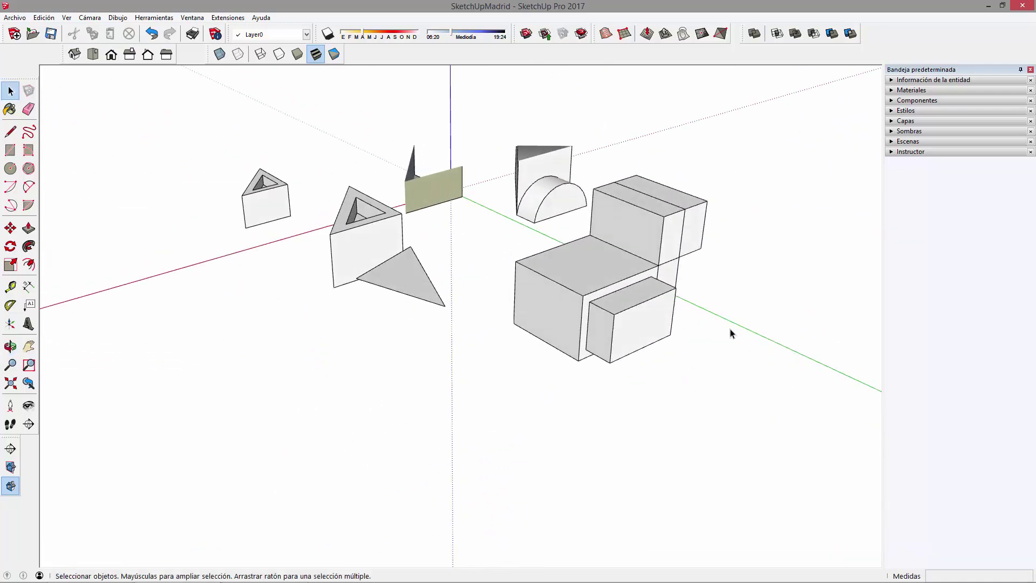
scroll(550, 311, "up", 3)
middle_click_drag(550, 312, 471, 331)
- Erase the front box's top and bottom edges to remove its floor
key("e")
left_click(511, 299)
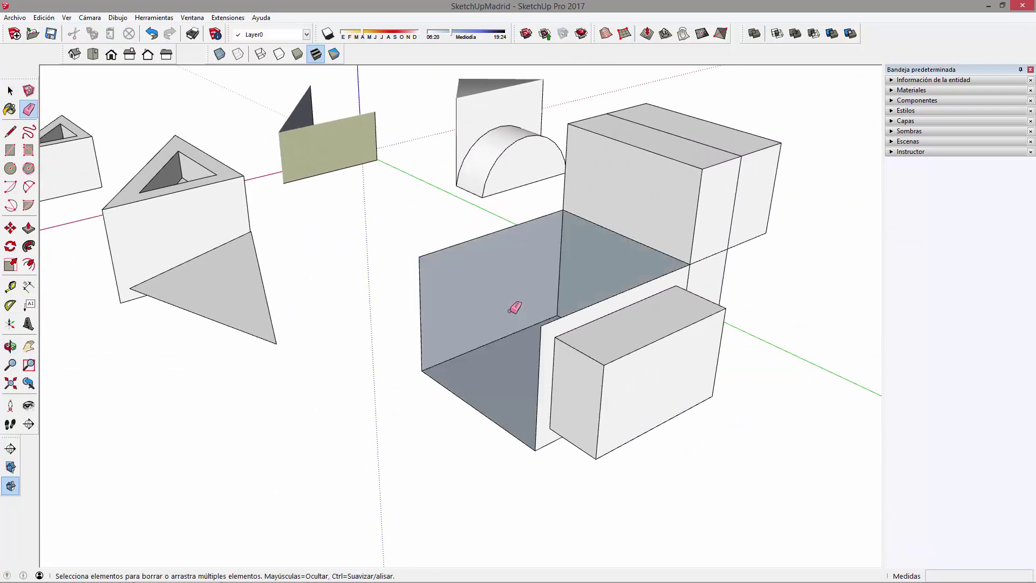
left_click(483, 424)
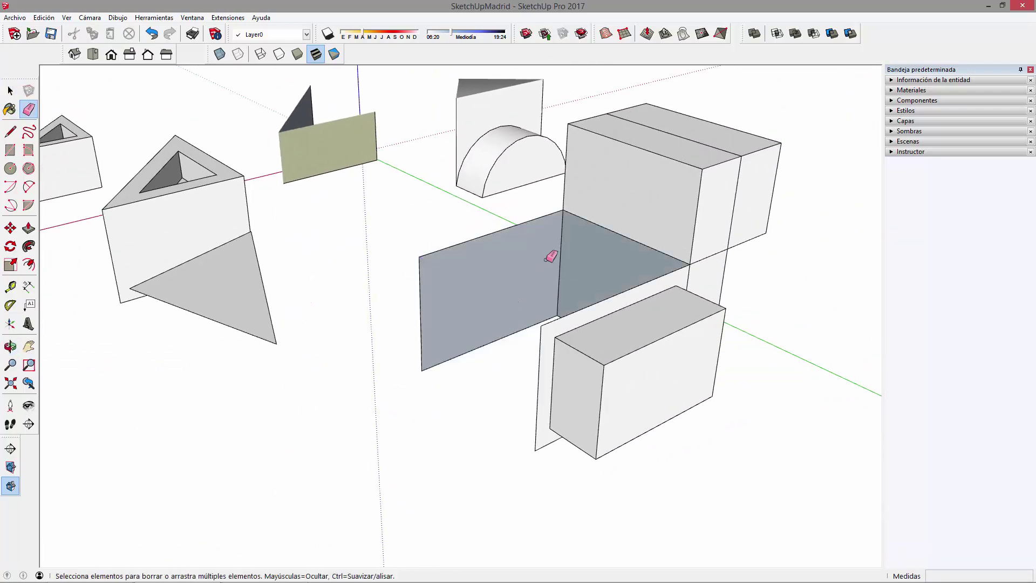
scroll(485, 373, "down", 4)
- Draw a rectangle on the ground and extrude it up into a box
key("r")
left_click(393, 426)
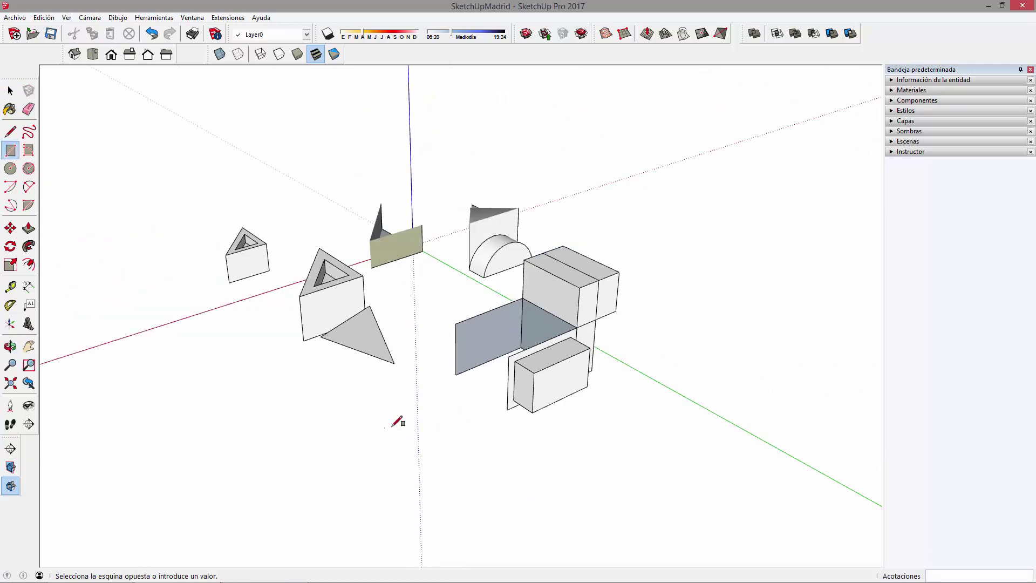
left_click(491, 432)
key("p")
left_click_drag(435, 437, 438, 383)
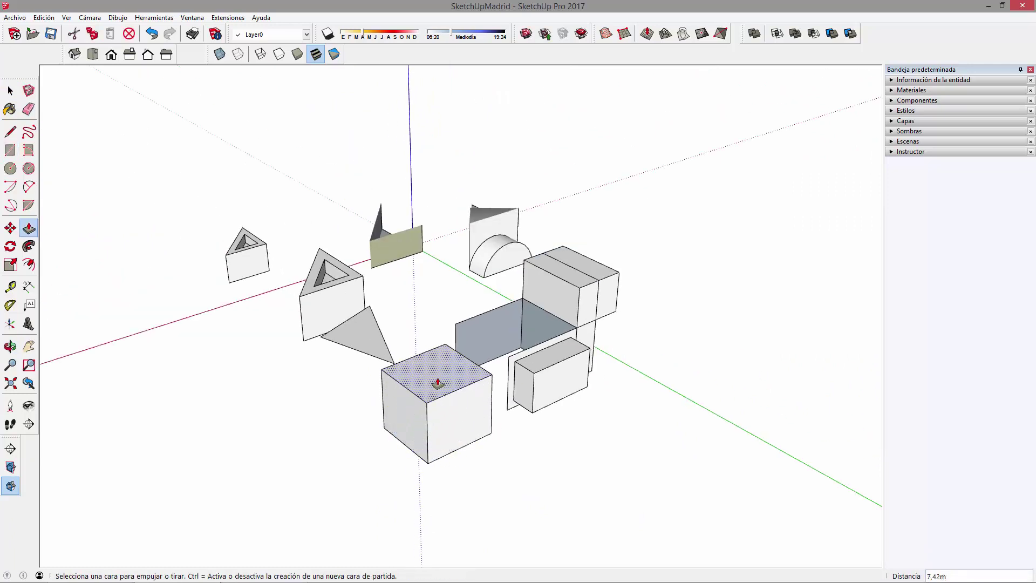
- Shift the new box's top face sideways to skew the box
key("space")
left_click(438, 373)
scroll(425, 377, "up", 2)
scroll(425, 377, "down", 1)
scroll(425, 377, "down", 1)
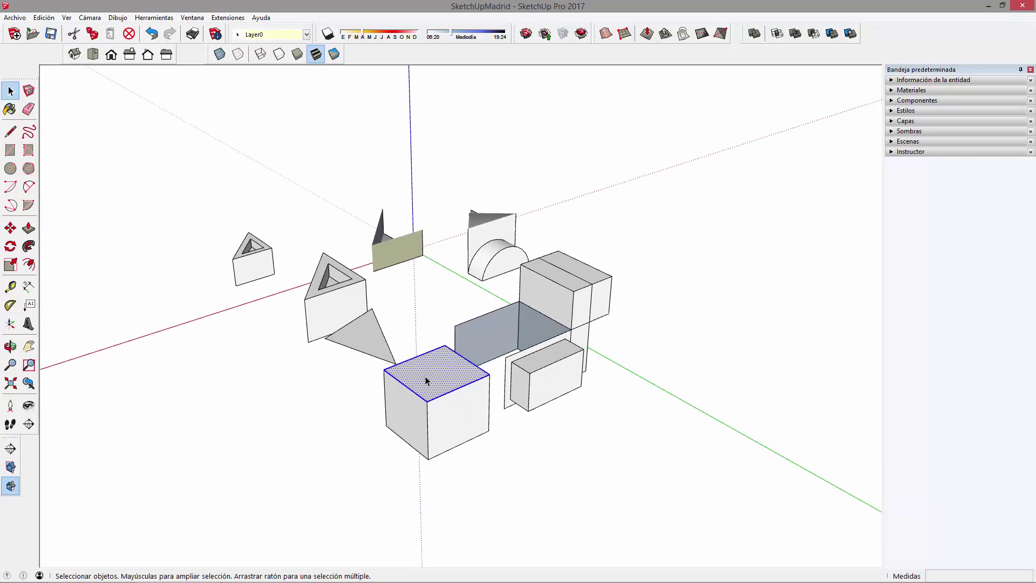
key("m")
left_click_drag(492, 375, 472, 367)
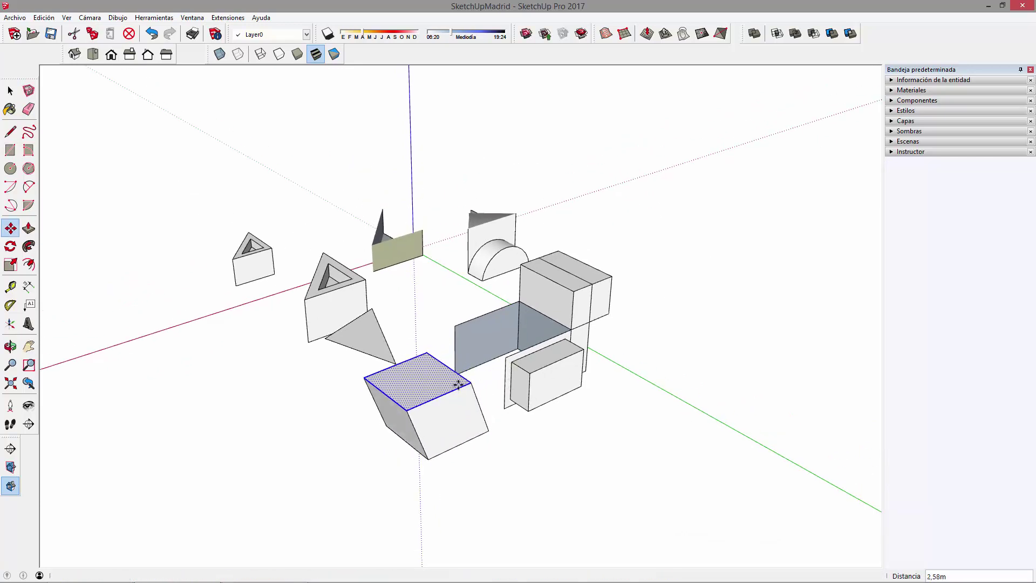
scroll(421, 384, "up", 2)
- Rotate the top face to twist the block, then pull it up into a thin slab
key("q")
left_click(422, 384)
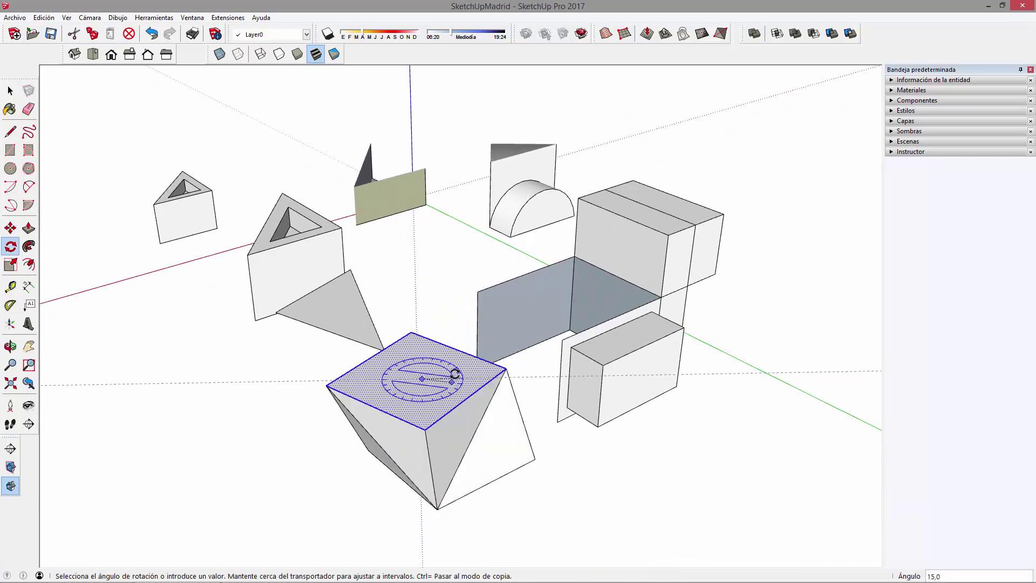
left_click(458, 384)
key("space")
middle_click_drag(428, 397, 433, 394)
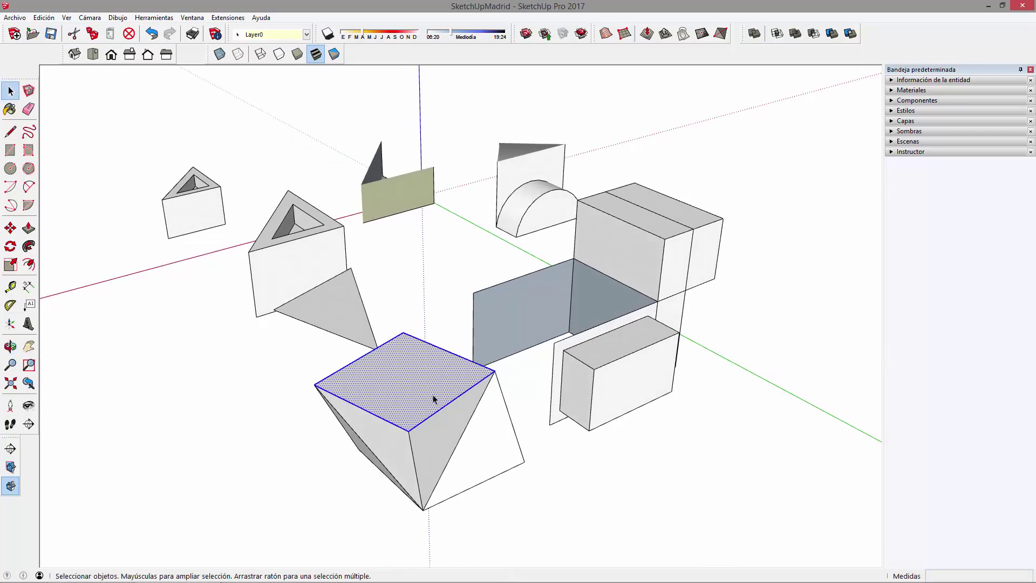
- Add a 1,54m slab, inset a square on its top, and raise it into a 1,67m box
key("p")
mouse_move(348, 384)
left_mouse_down()
mouse_move(348, 367)
mouse_move(394, 345)
left_mouse_up()
key("f")
left_click(358, 354)
left_click(395, 371)
key("p")
mouse_move(439, 383)
middle_mouse_down()
mouse_move(406, 386)
mouse_move(463, 411)
mouse_move(605, 384)
mouse_move(701, 453)
mouse_move(647, 427)
mouse_move(620, 351)
mouse_move(239, 387)
mouse_move(398, 399)
mouse_move(393, 419)
middle_mouse_up()
- Paint the raised box's side and two triangular faces with Azulejo de lino green tile
key("b")
left_click(404, 359)
left_click(442, 426)
left_click(362, 448)
scroll(384, 427, "up", 5)
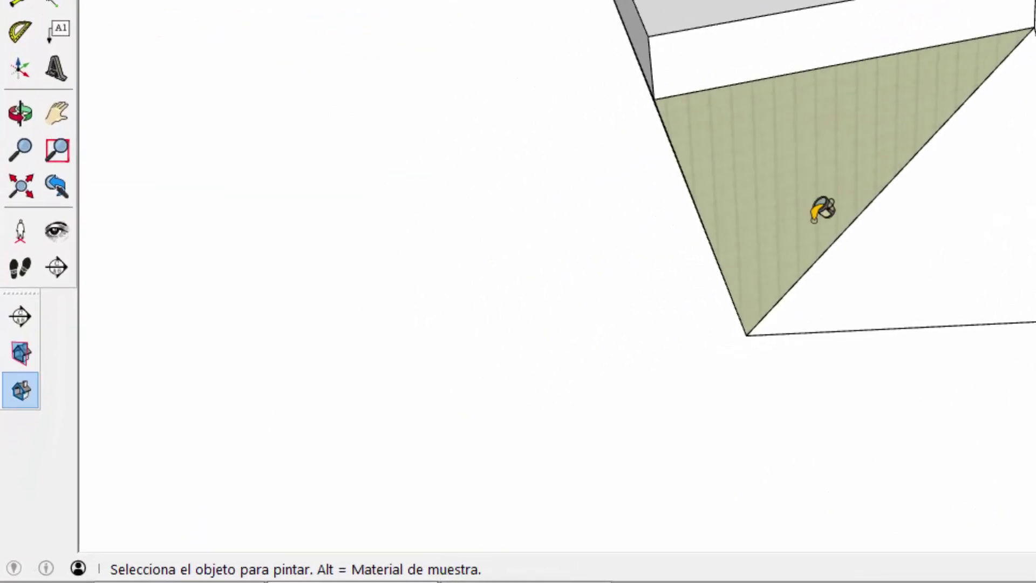
middle_click_drag(819, 208, 735, 211)
scroll(821, 222, "up", 2)
scroll(834, 221, "up", 2)
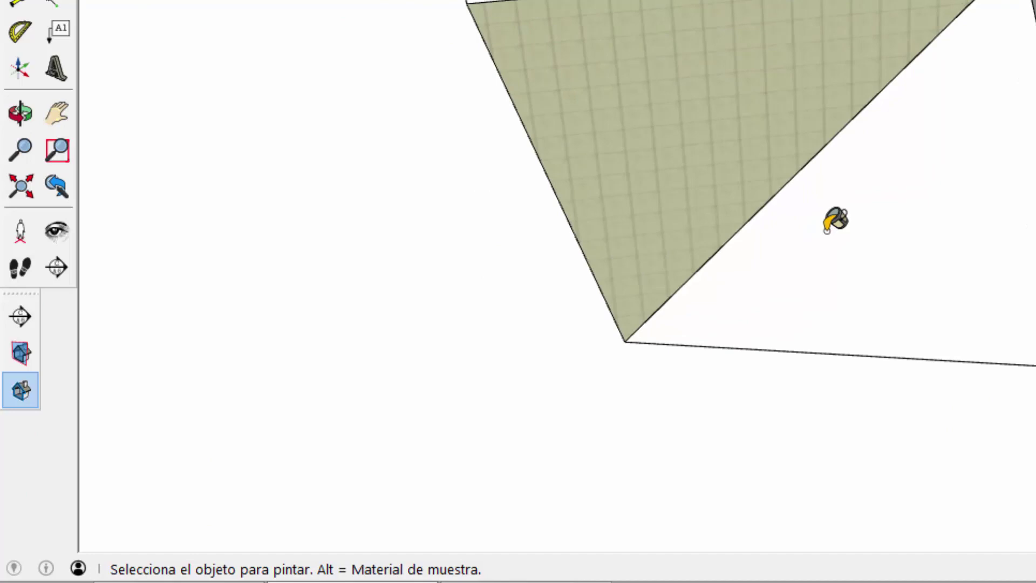
key("alt")
mouse_move(795, 227)
middle_mouse_down()
mouse_move(746, 139)
mouse_move(645, 134)
mouse_move(751, 188)
mouse_move(754, 176)
mouse_move(791, 192)
middle_mouse_up()
mouse_move(879, 167)
middle_mouse_down()
mouse_move(966, 196)
mouse_move(949, 213)
middle_mouse_up()
middle_click_drag(462, 508, 469, 472)
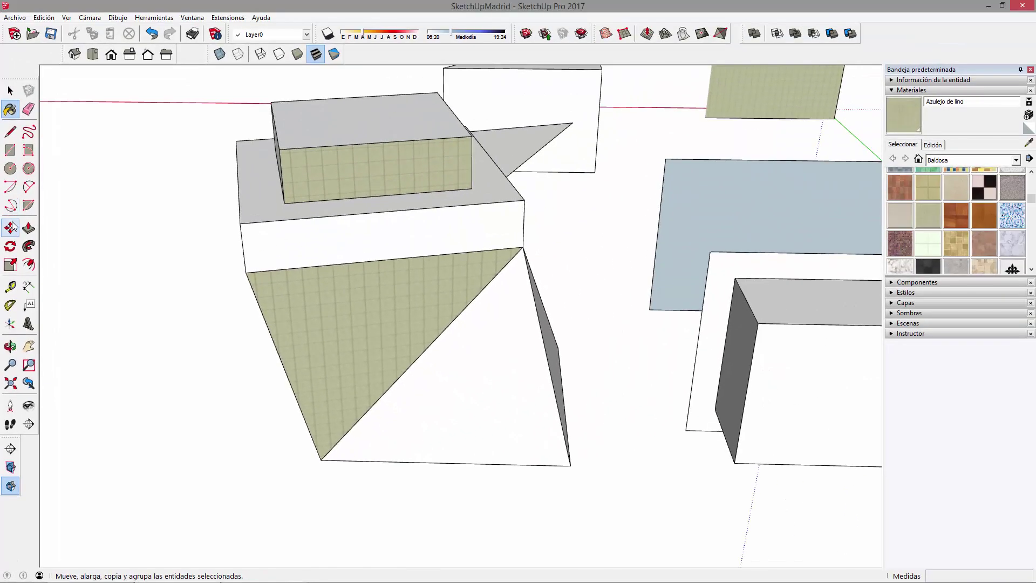
middle_click_drag(215, 309, 271, 406)
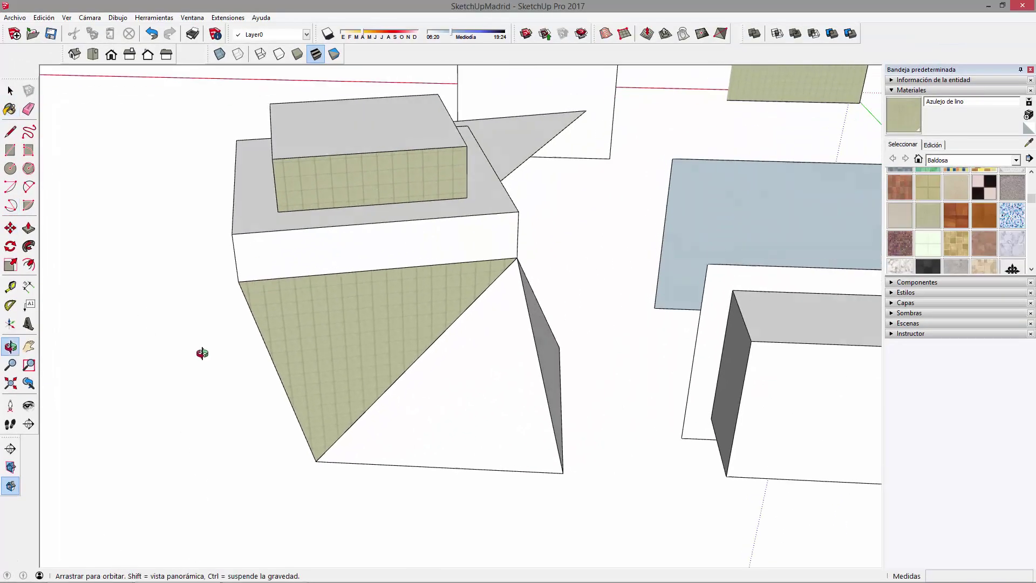
key("space")
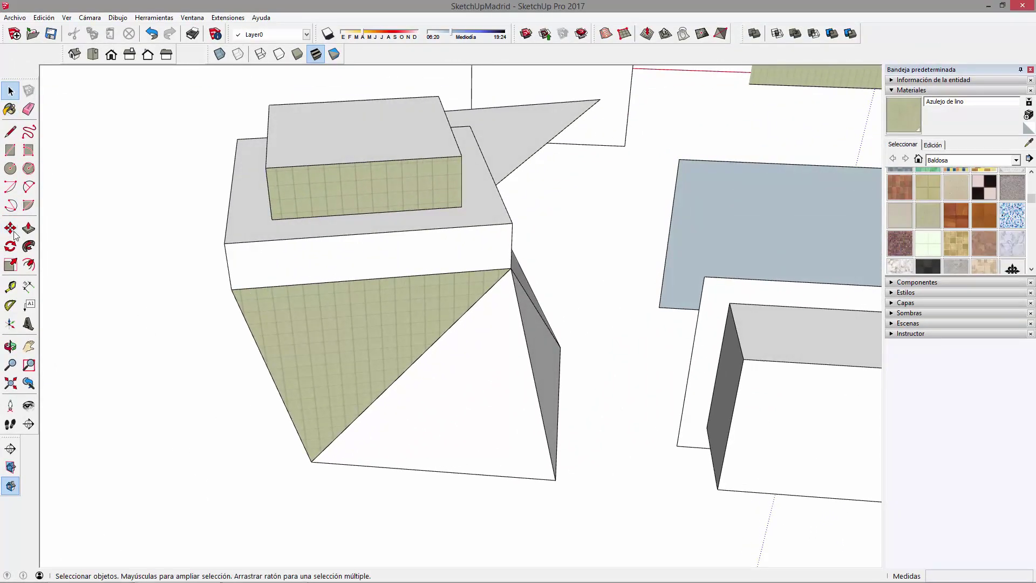
left_click(10, 228)
key("space")
left_click(419, 432)
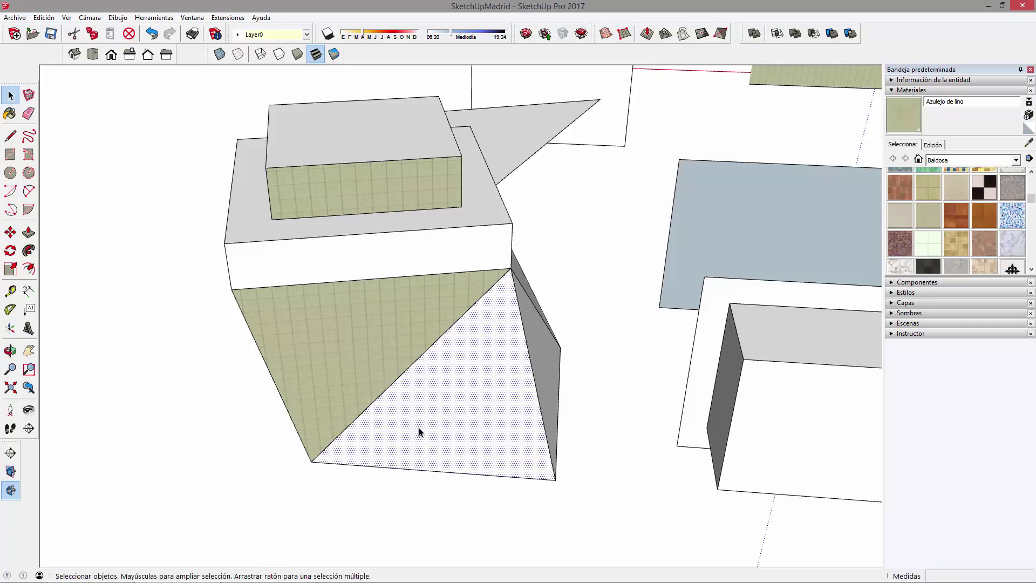
left_click(10, 232)
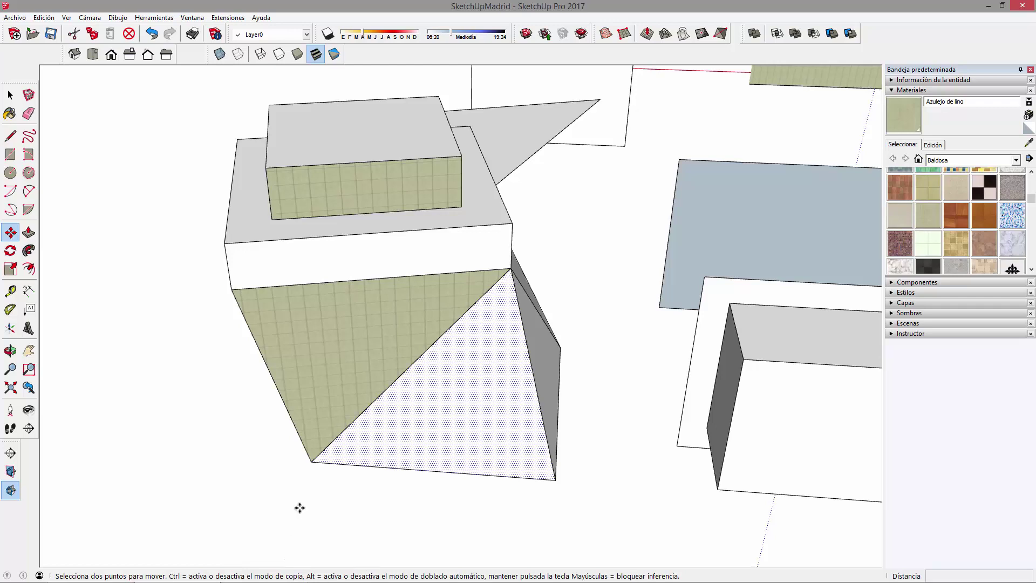
key("space")
middle_click_drag(358, 509, 454, 458)
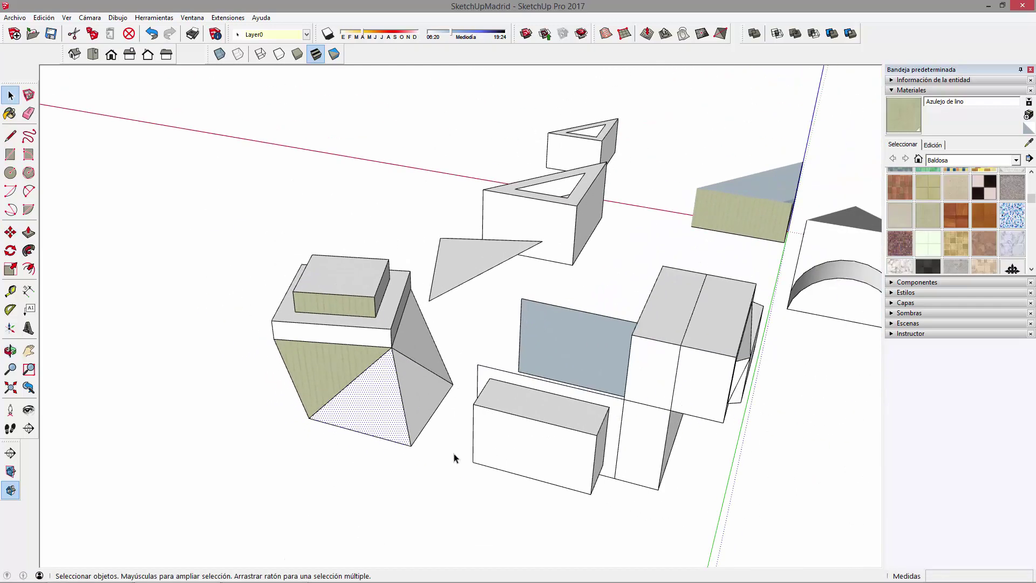
left_click(454, 459)
scroll(377, 426, "down", 3)
scroll(377, 426, "down", 2)
left_click_drag(284, 173, 771, 484)
mouse_move(348, 351)
middle_mouse_down()
mouse_move(761, 349)
mouse_move(356, 377)
mouse_move(462, 388)
mouse_move(494, 379)
middle_mouse_up()
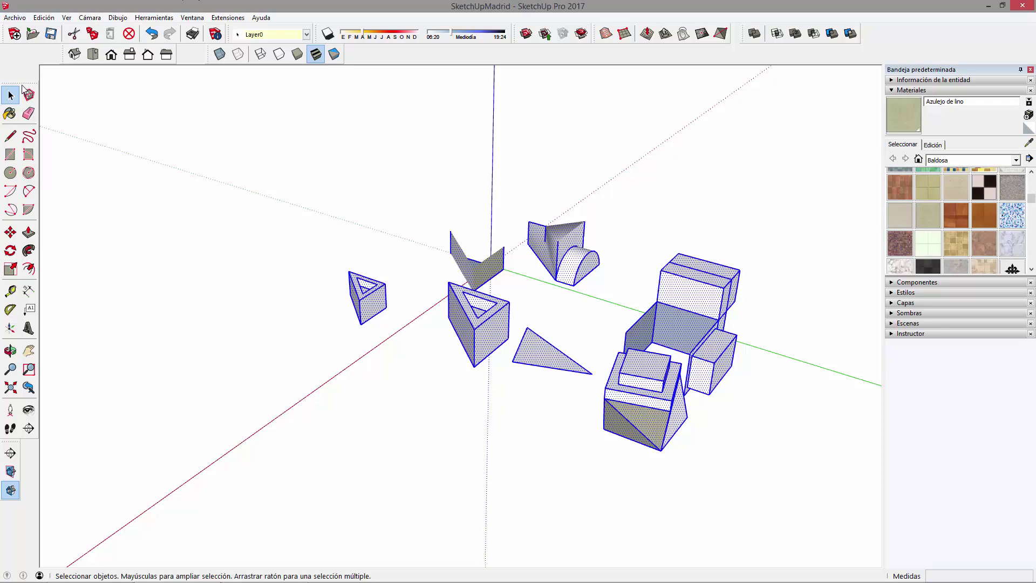
left_click_drag(27, 79, 26, 65)
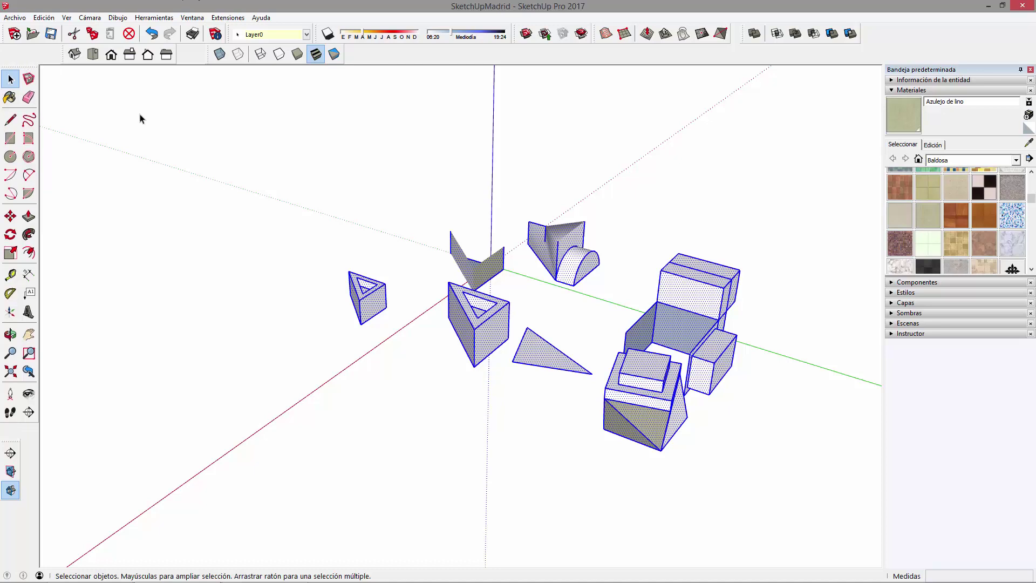
left_click(286, 188)
left_click_drag(282, 138, 808, 511)
key("o")
left_click_drag(698, 474, 394, 242)
key("space")
left_click(266, 137)
mouse_move(657, 343)
middle_mouse_down()
mouse_move(342, 352)
mouse_move(209, 343)
mouse_move(320, 347)
middle_mouse_up()
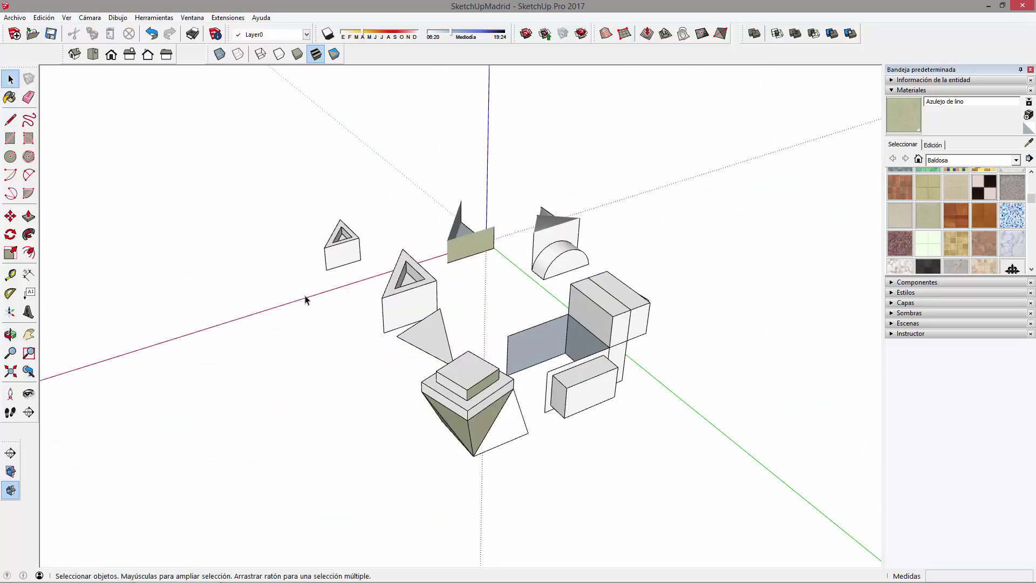
left_click_drag(250, 130, 704, 494)
left_click(275, 208)
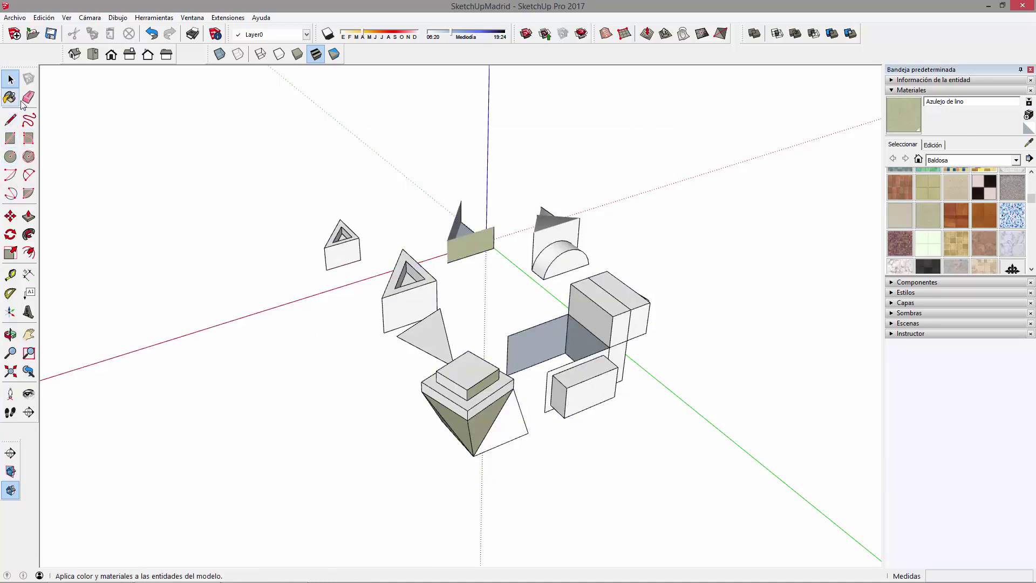
left_click_drag(598, 378, 737, 509)
left_click(312, 402)
mouse_move(241, 145)
left_mouse_down()
mouse_move(683, 457)
mouse_move(693, 476)
left_mouse_up()
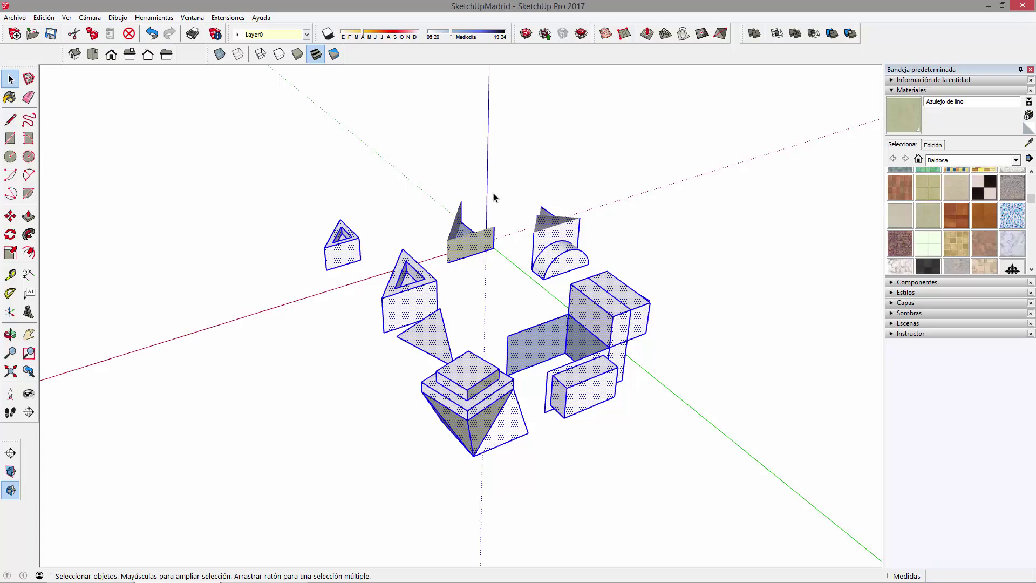
left_click_drag(504, 313, 667, 460)
scroll(620, 430, "up", 3)
key("b")
key("space")
left_click(207, 132)
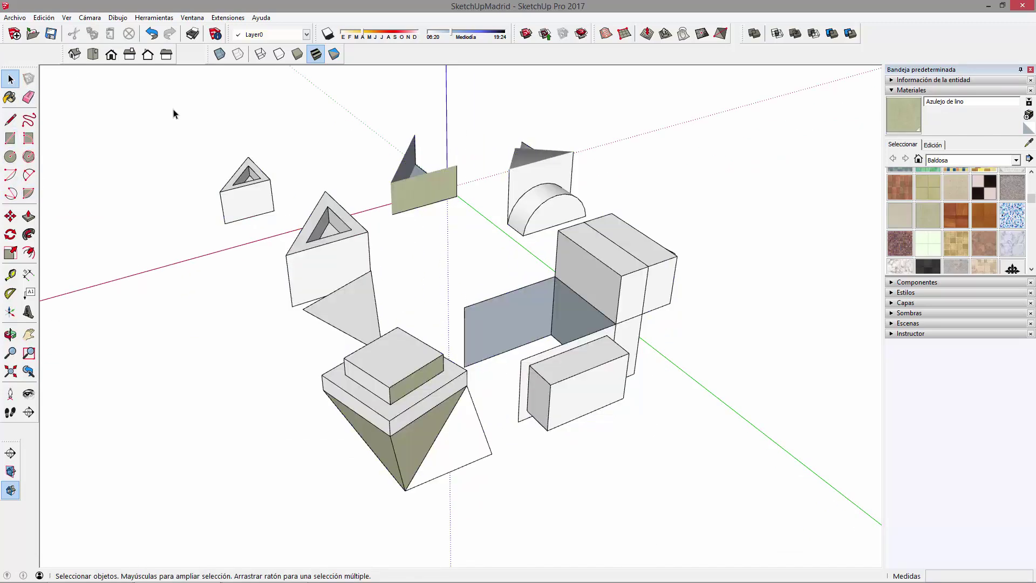
left_click_drag(167, 98, 743, 533)
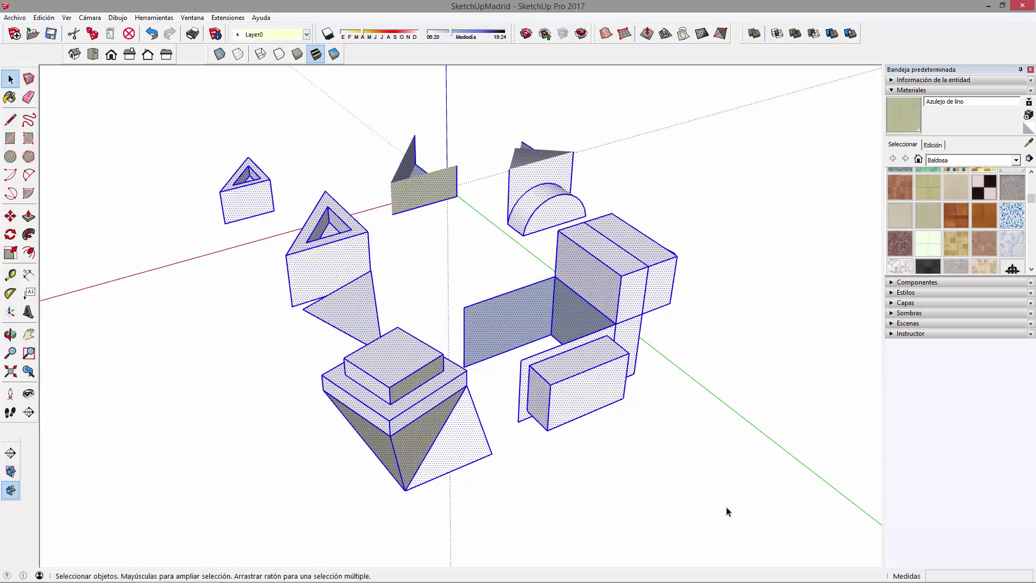